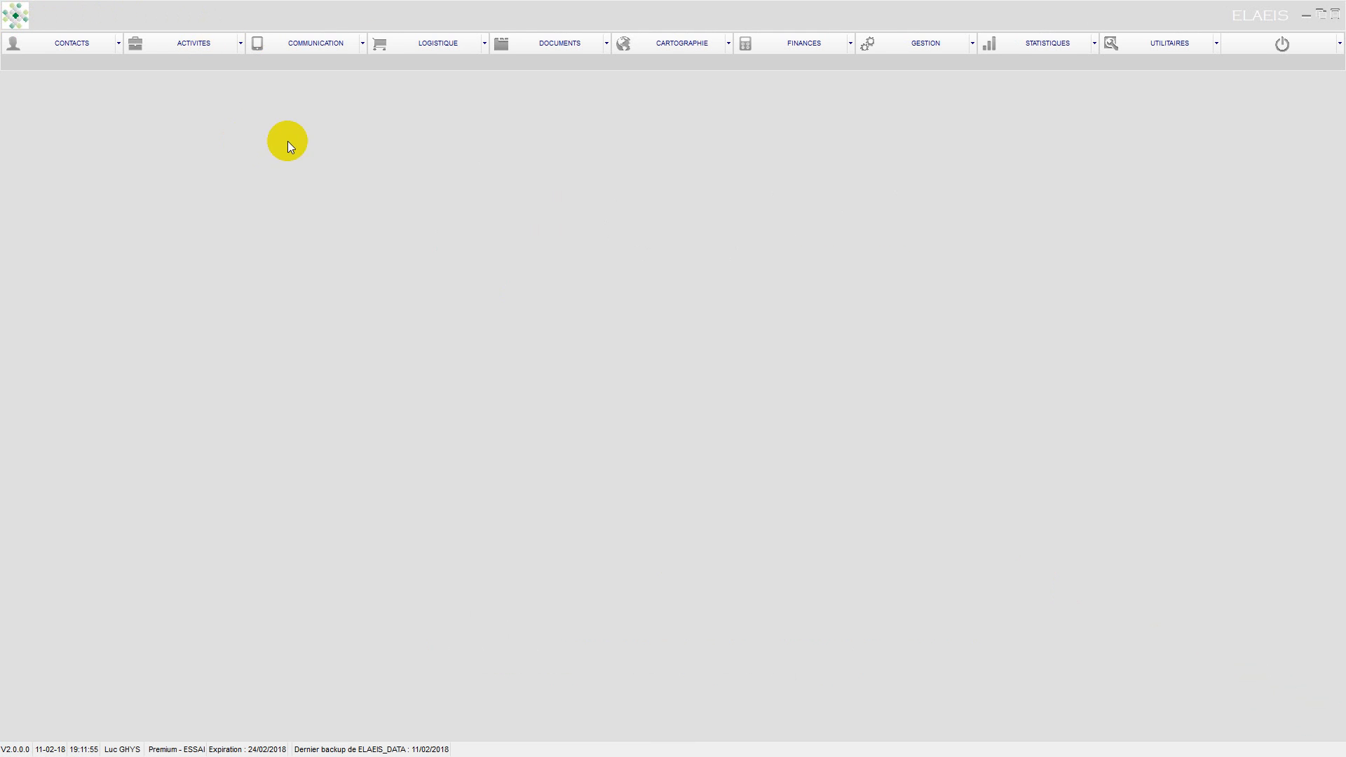
# - Create a new Activités en régie barème named TOP NEW BR under Finances, with Heure as the time unit
pyautogui.click(790, 44)
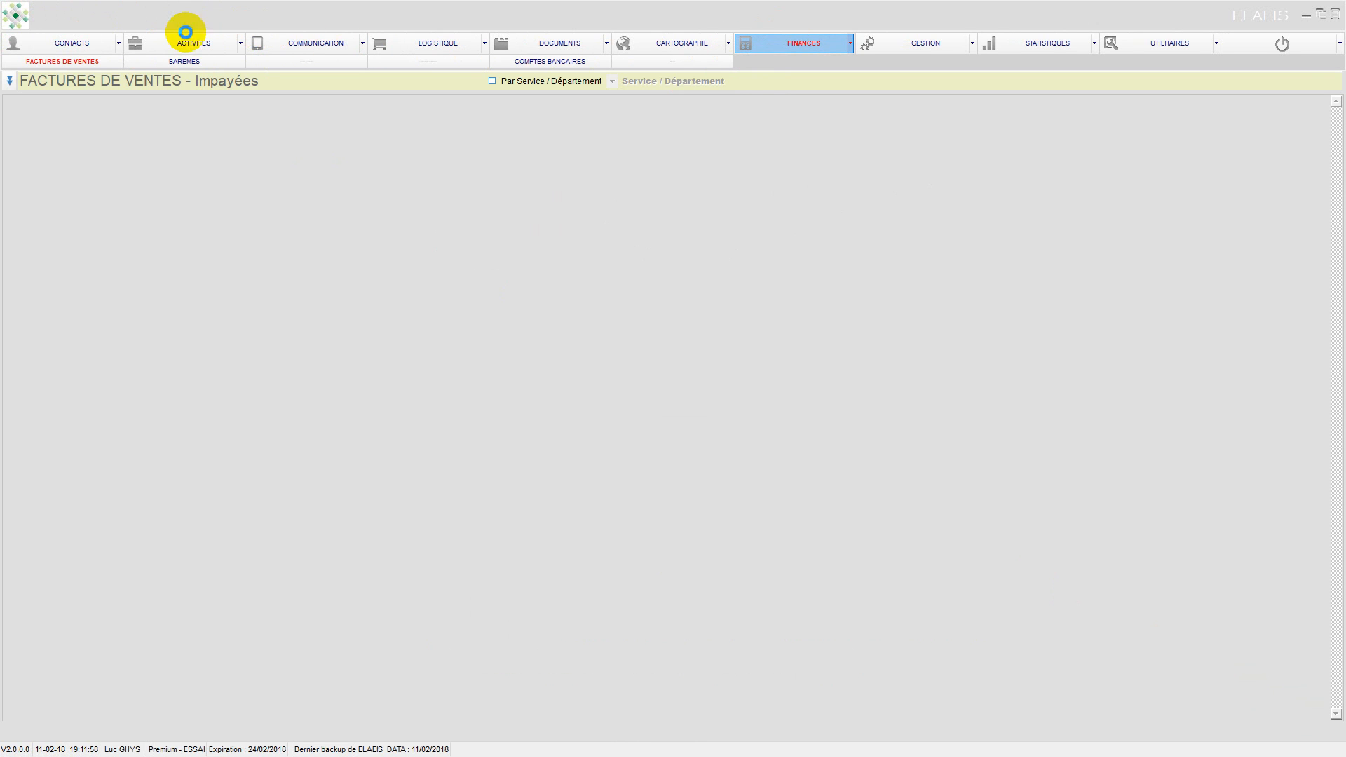
pyautogui.click(200, 62)
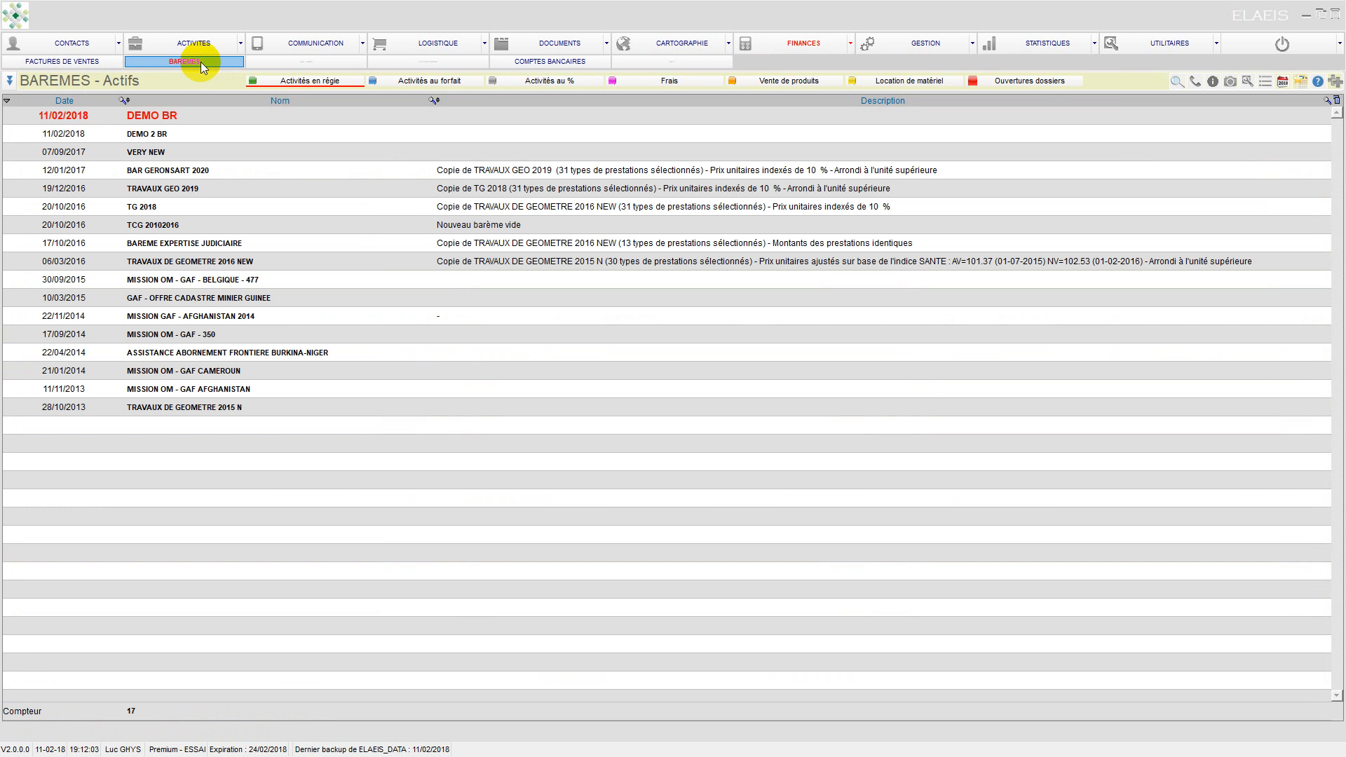
pyautogui.click(1334, 84)
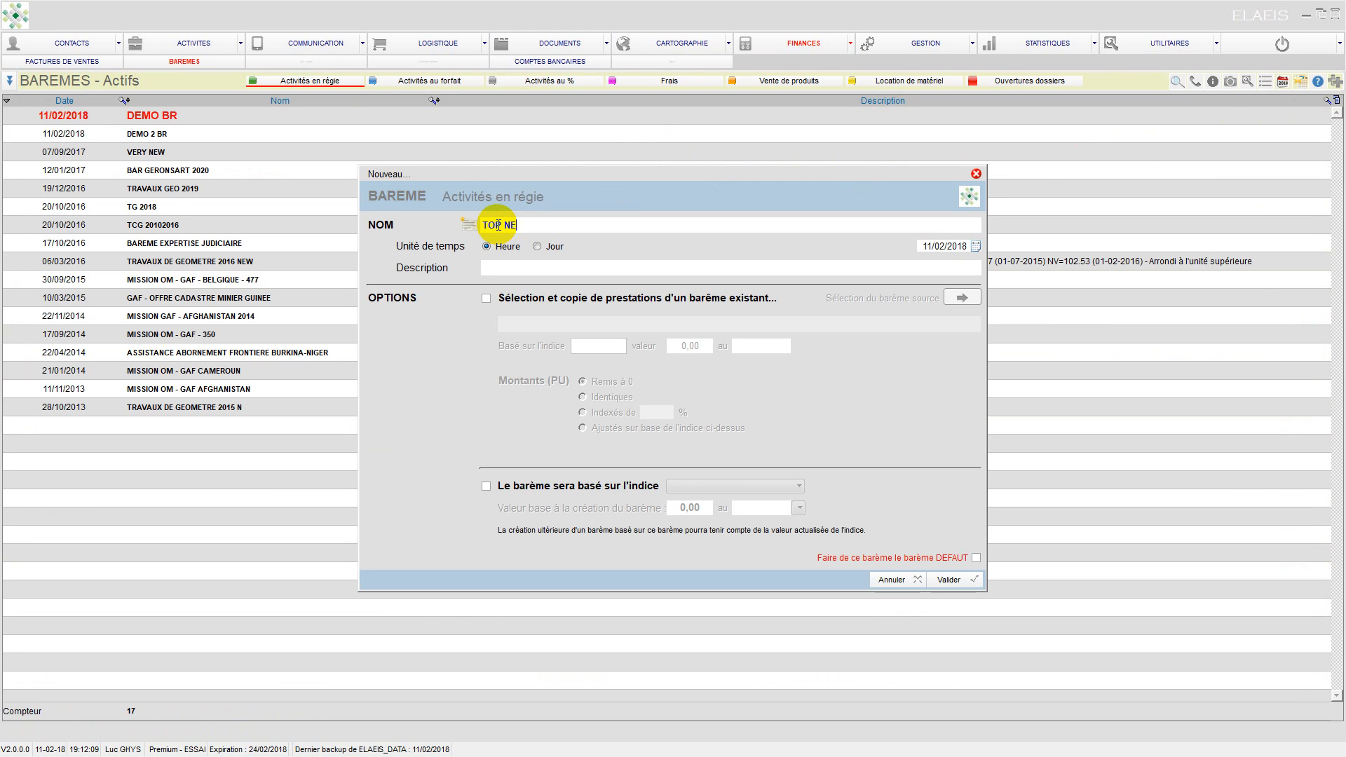
pyautogui.write('BR')
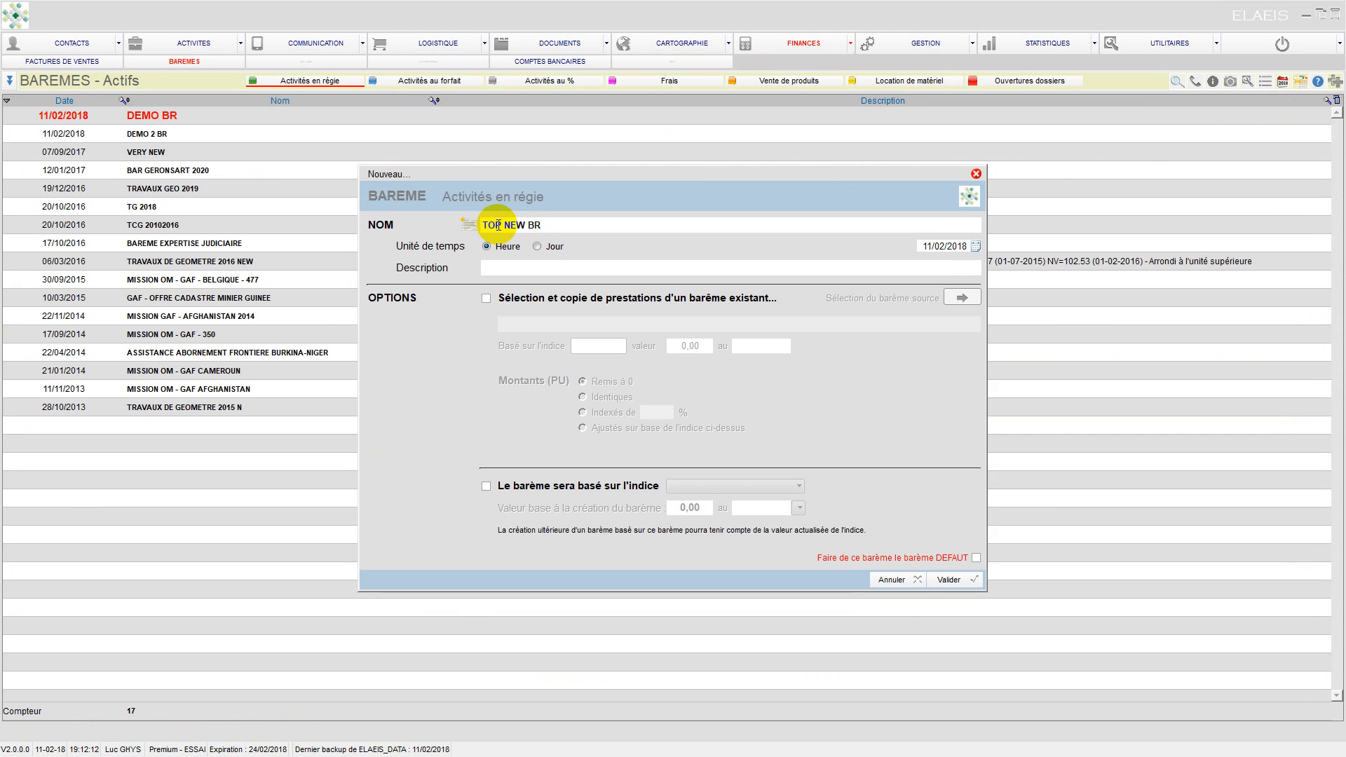
pyautogui.click(949, 581)
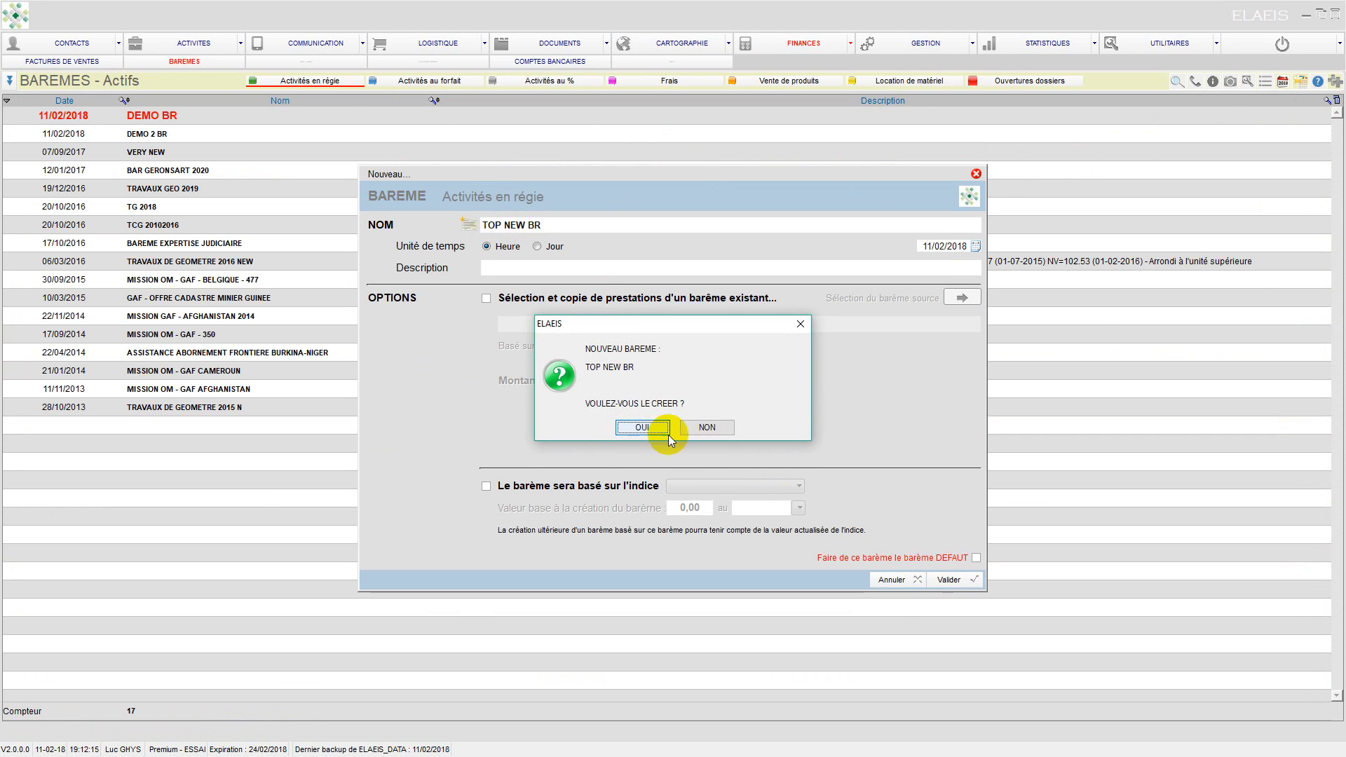
pyautogui.click(645, 427)
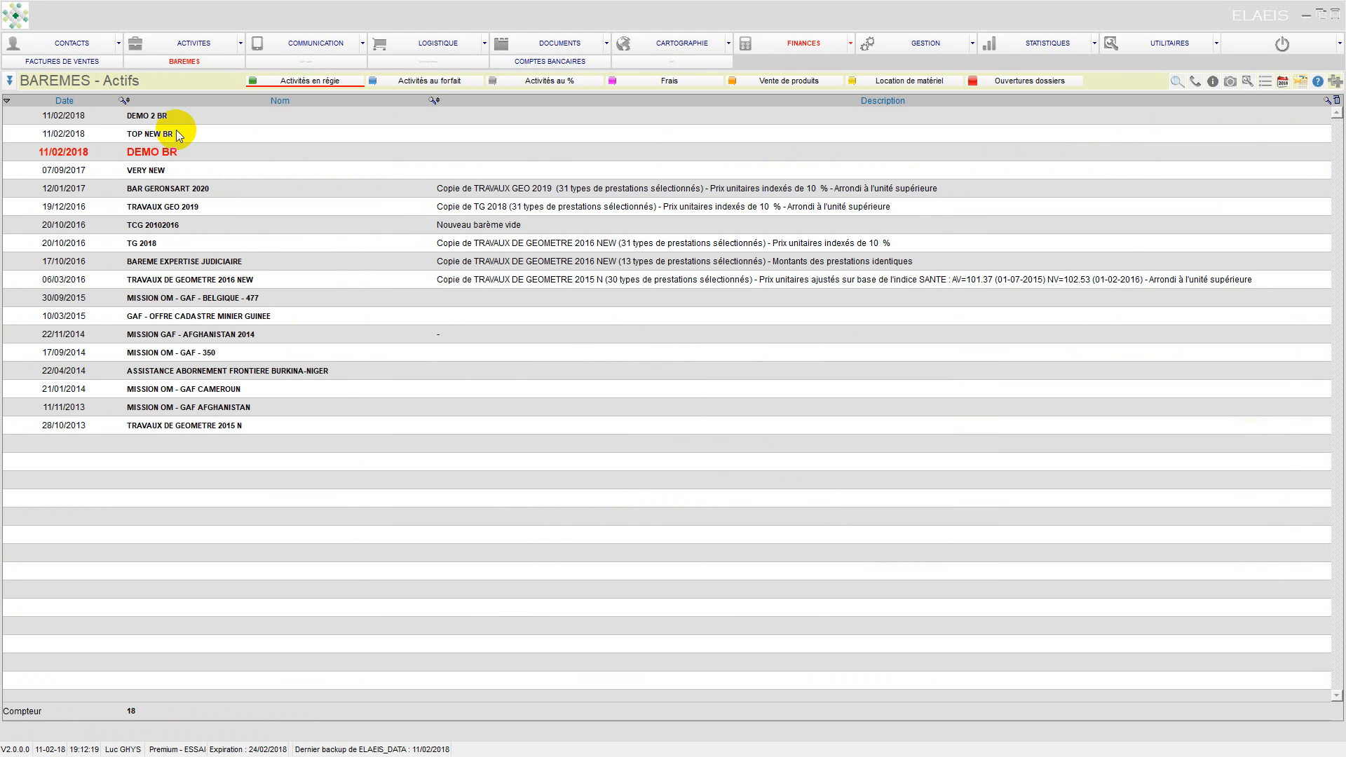
# - Review the personnel groups in the Catalogue de personnel, and return to the list of active barèmes
pyautogui.click(177, 134)
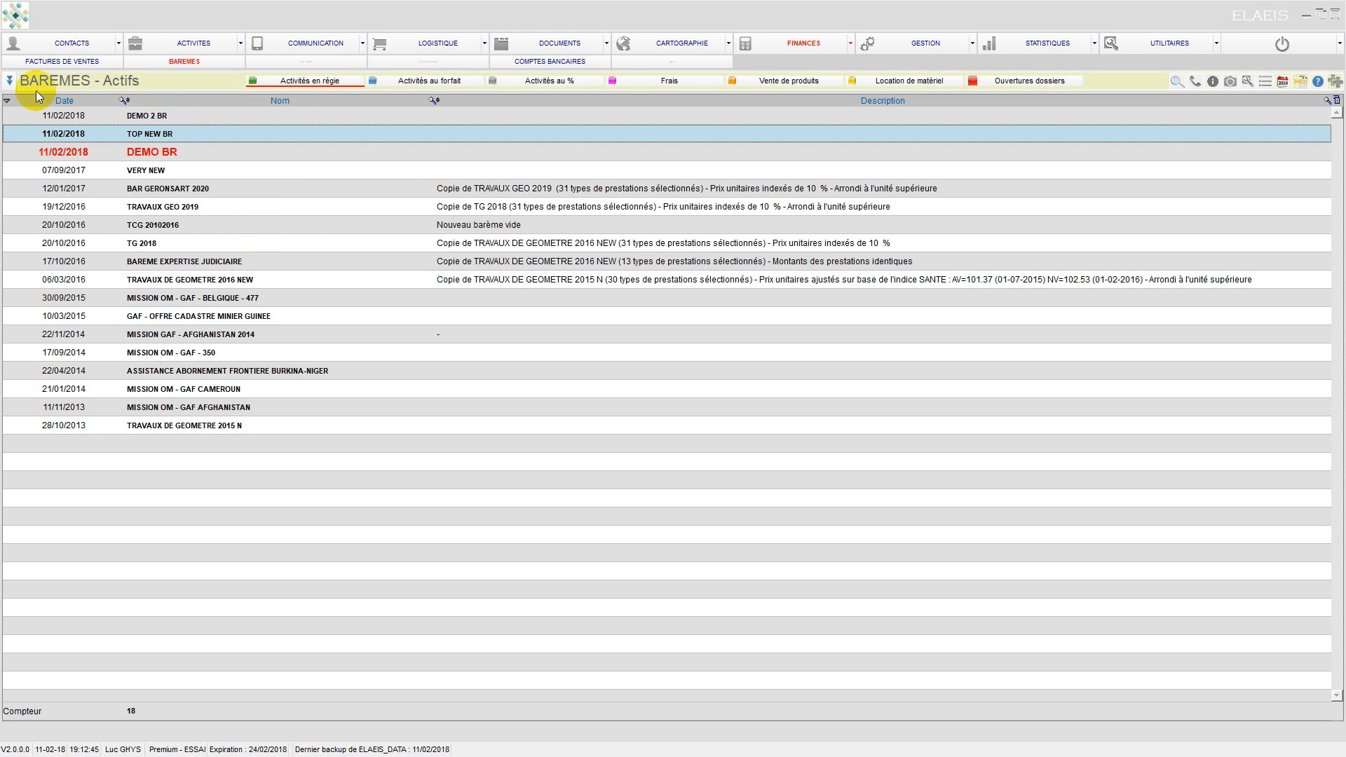
pyautogui.click(10, 80)
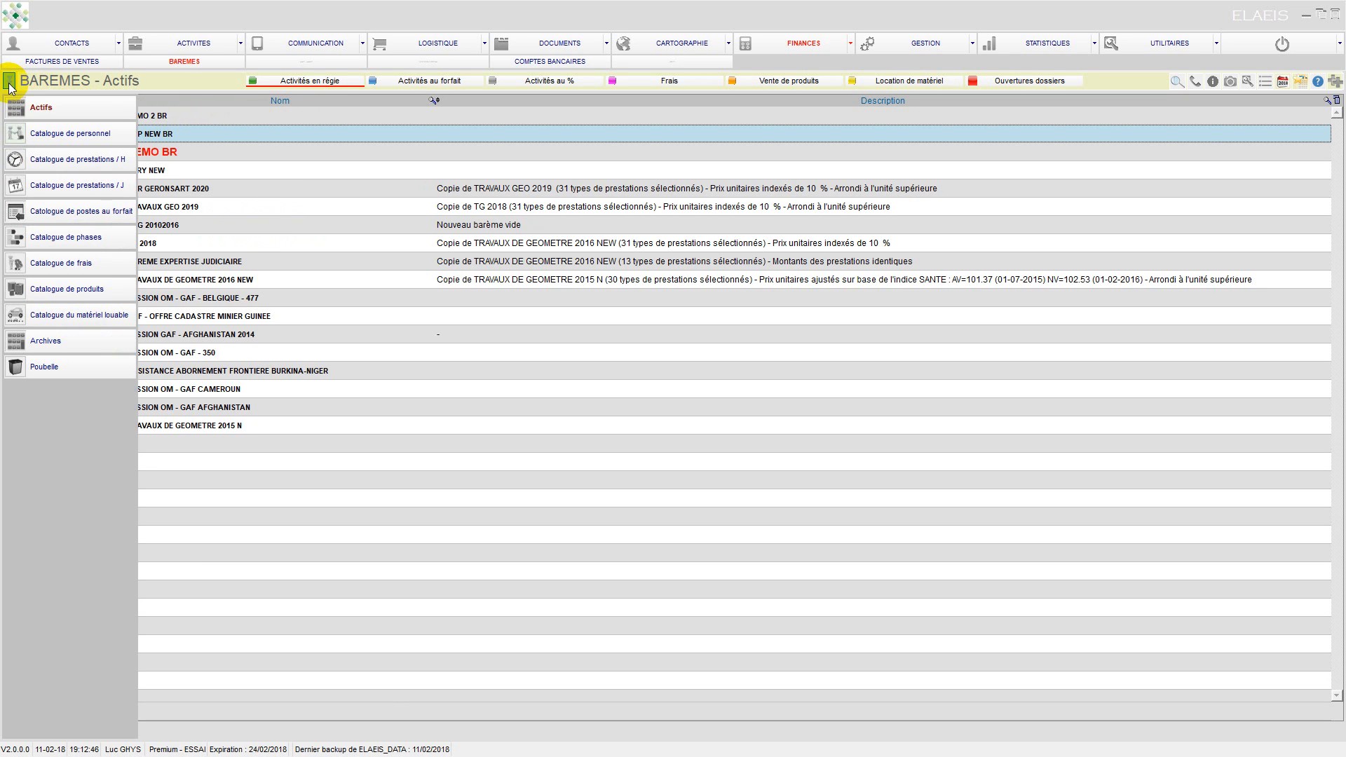
pyautogui.click(35, 133)
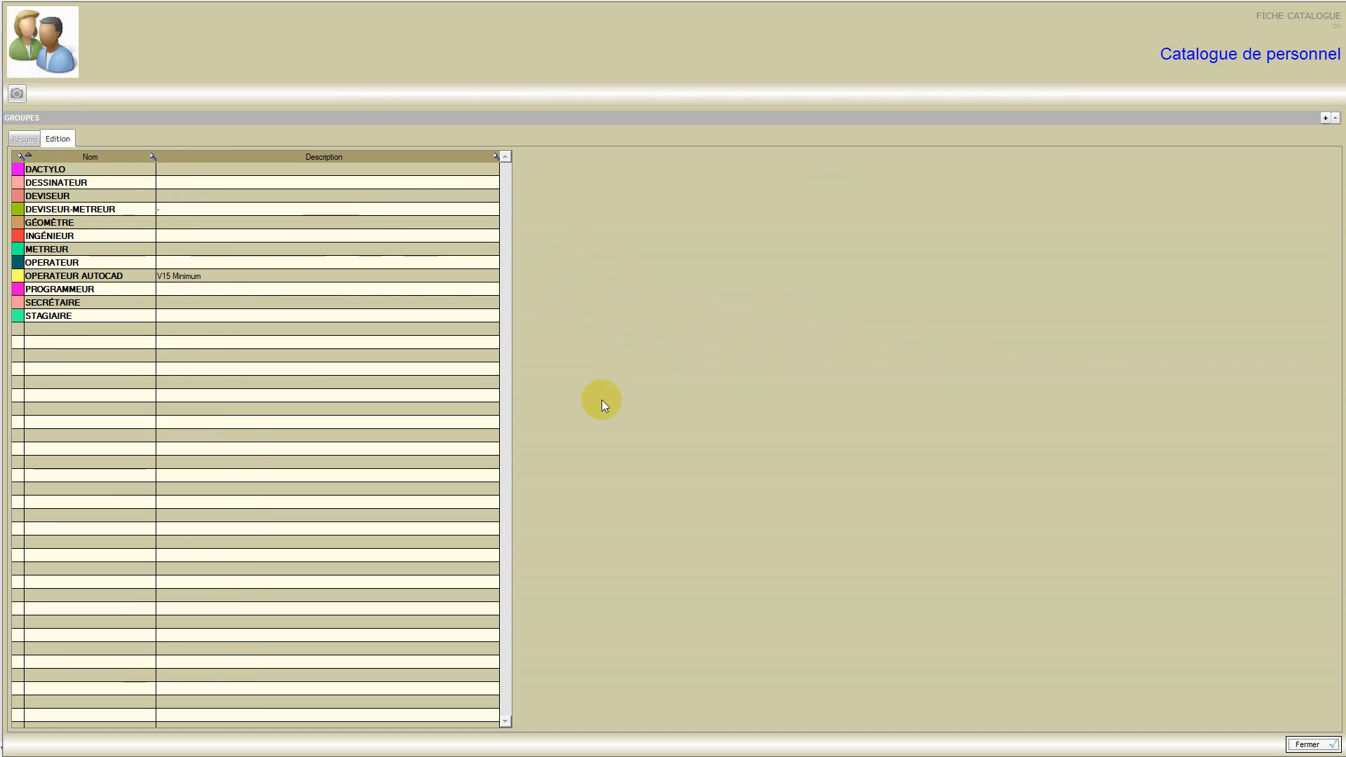
pyautogui.click(1308, 745)
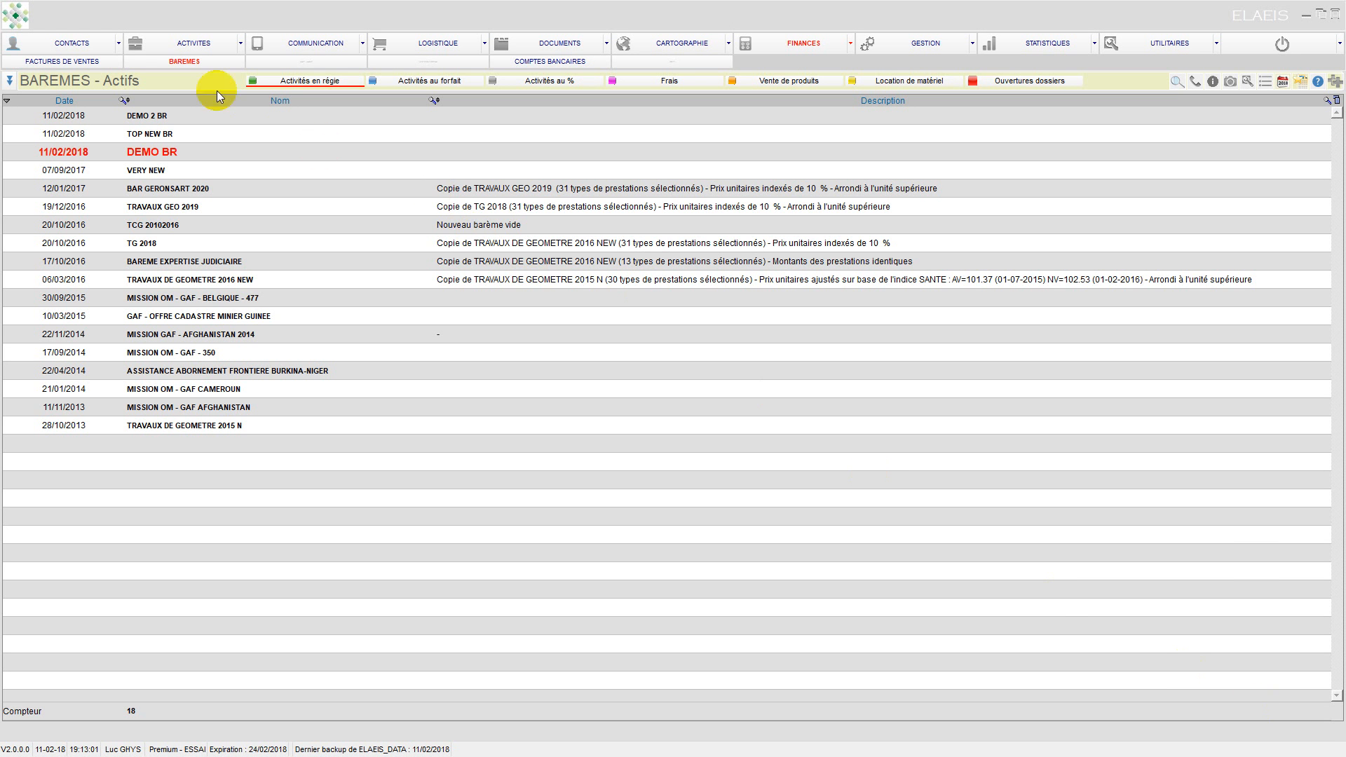
# - Review the hourly services in the Catalogue de prestations / H, and return to the list of active barèmes
pyautogui.click(10, 83)
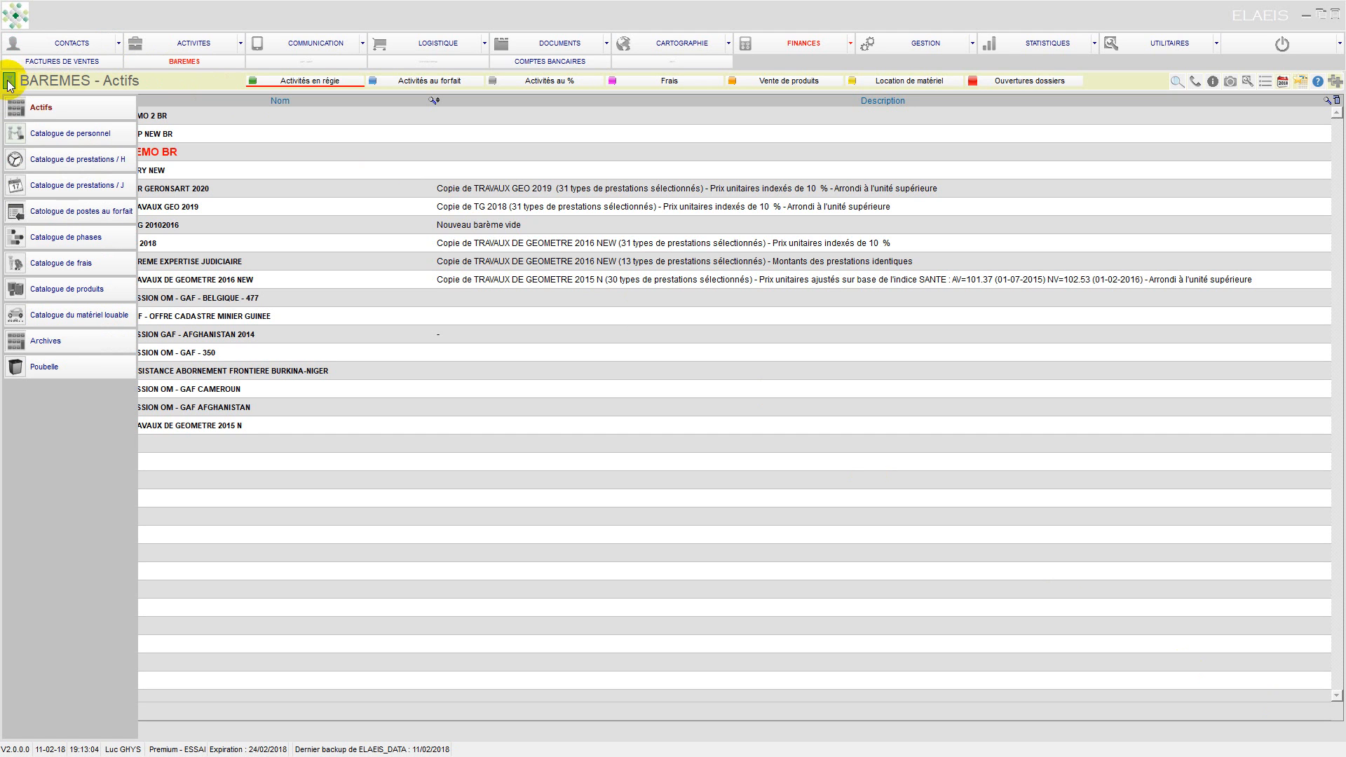
pyautogui.click(53, 163)
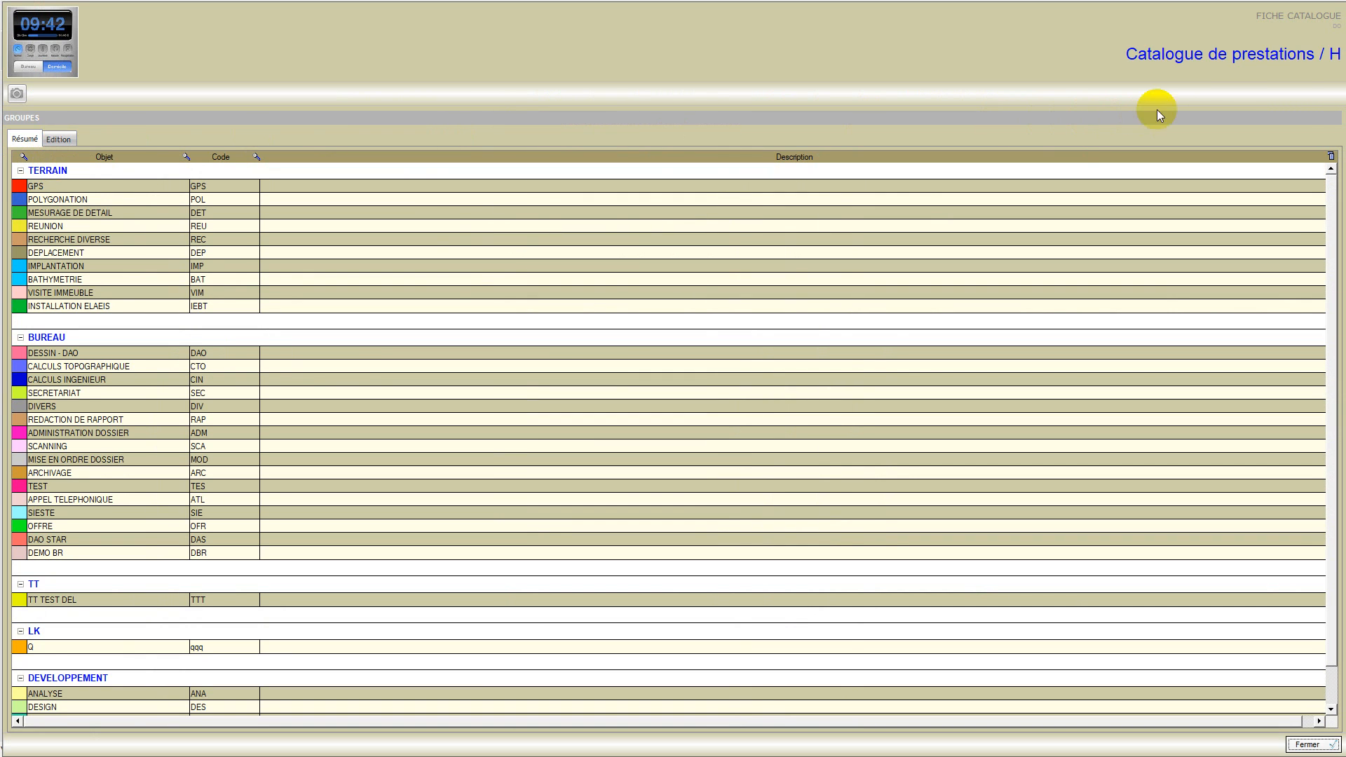
pyautogui.click(326, 269)
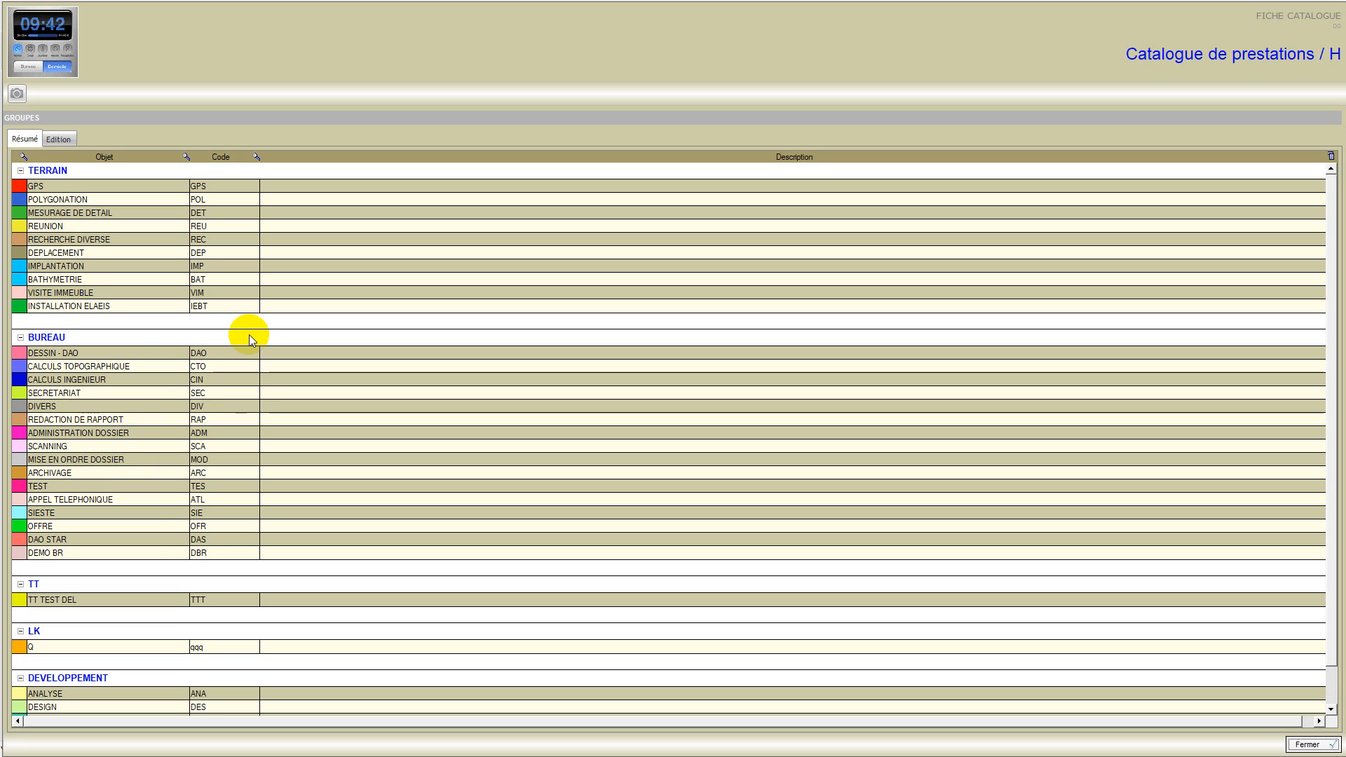
pyautogui.click(1305, 745)
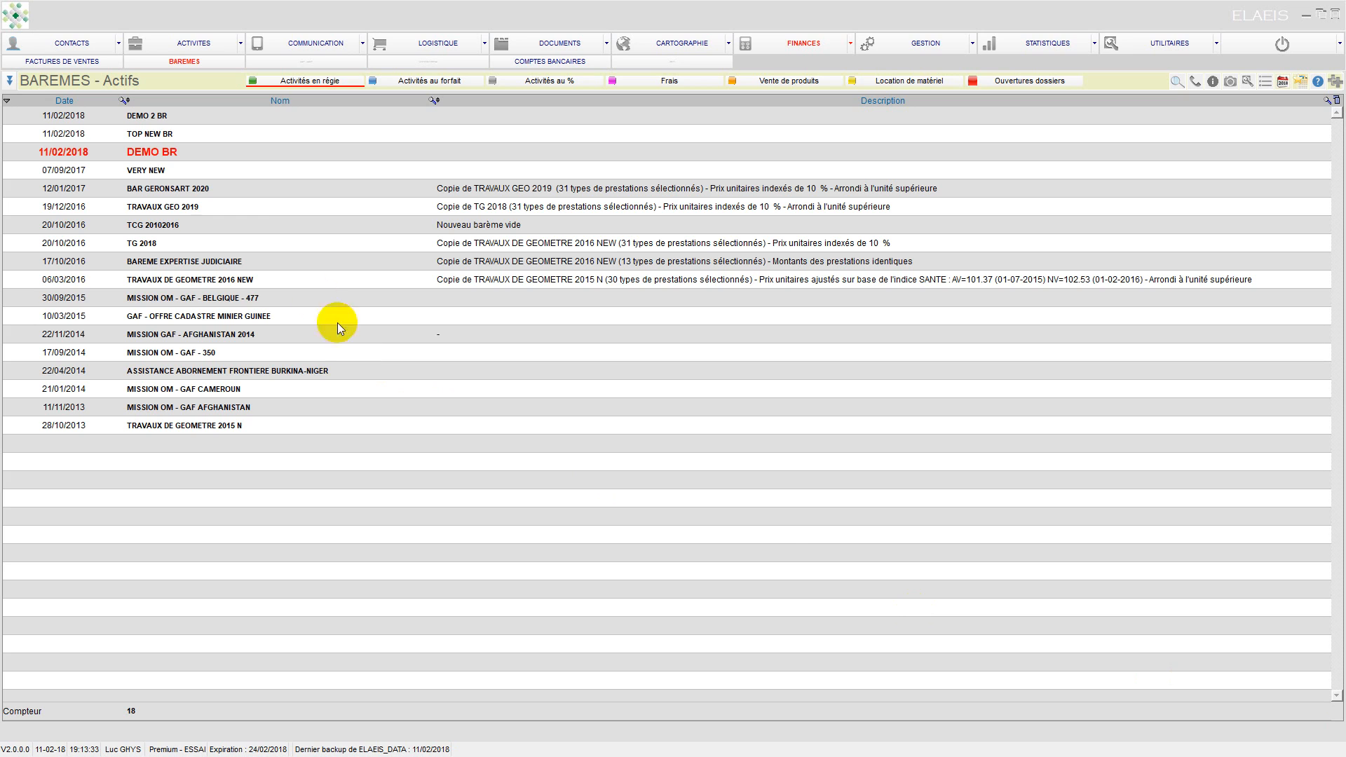
# - Open the TOP NEW BR barème and display the Edition view of its activities
pyautogui.click(171, 135)
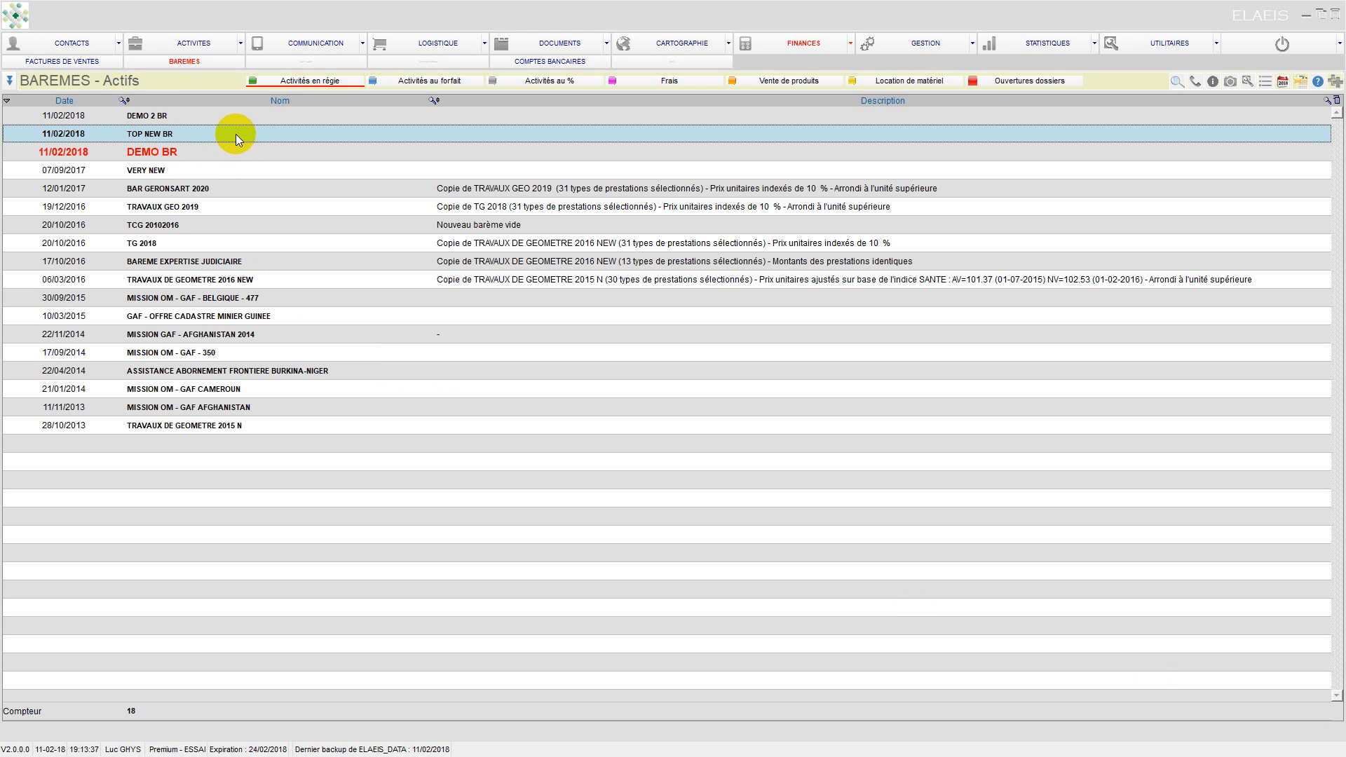
pyautogui.doubleClick(236, 133)
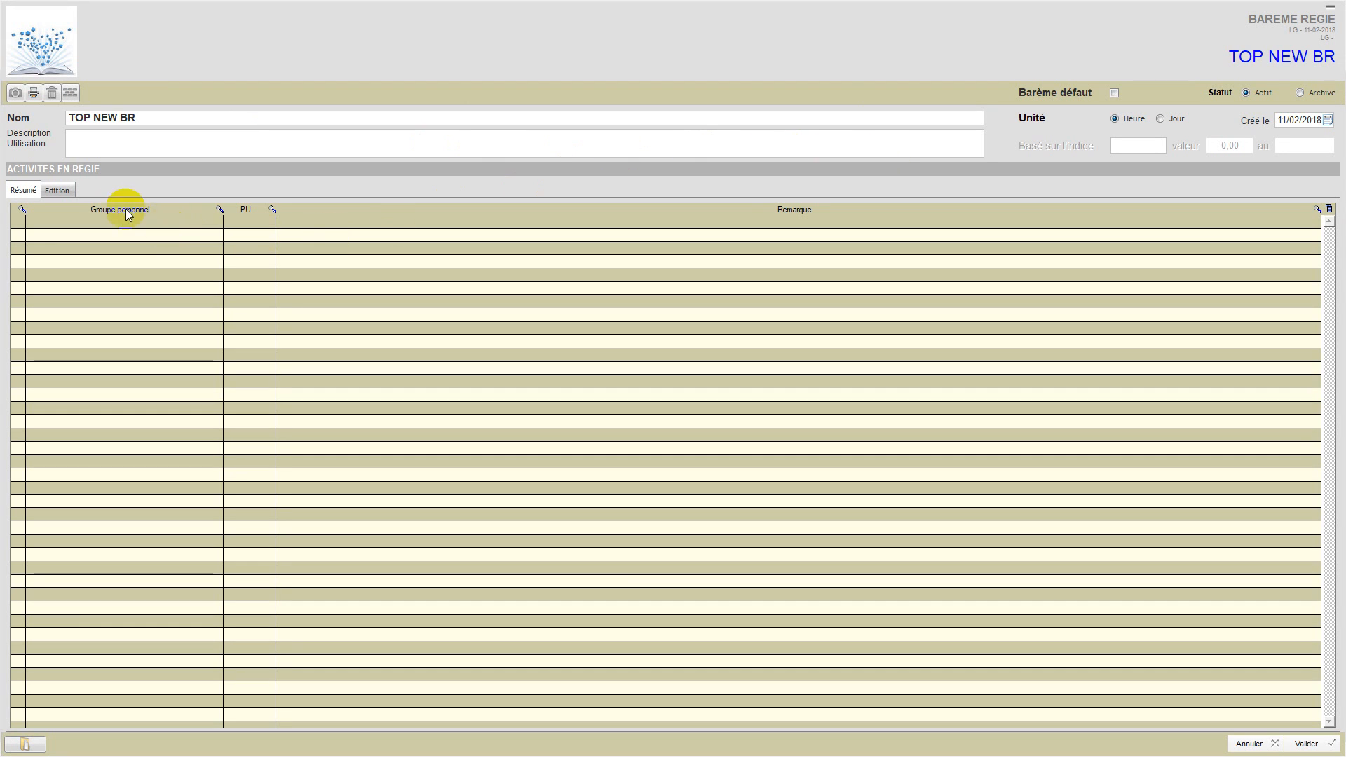
pyautogui.click(51, 190)
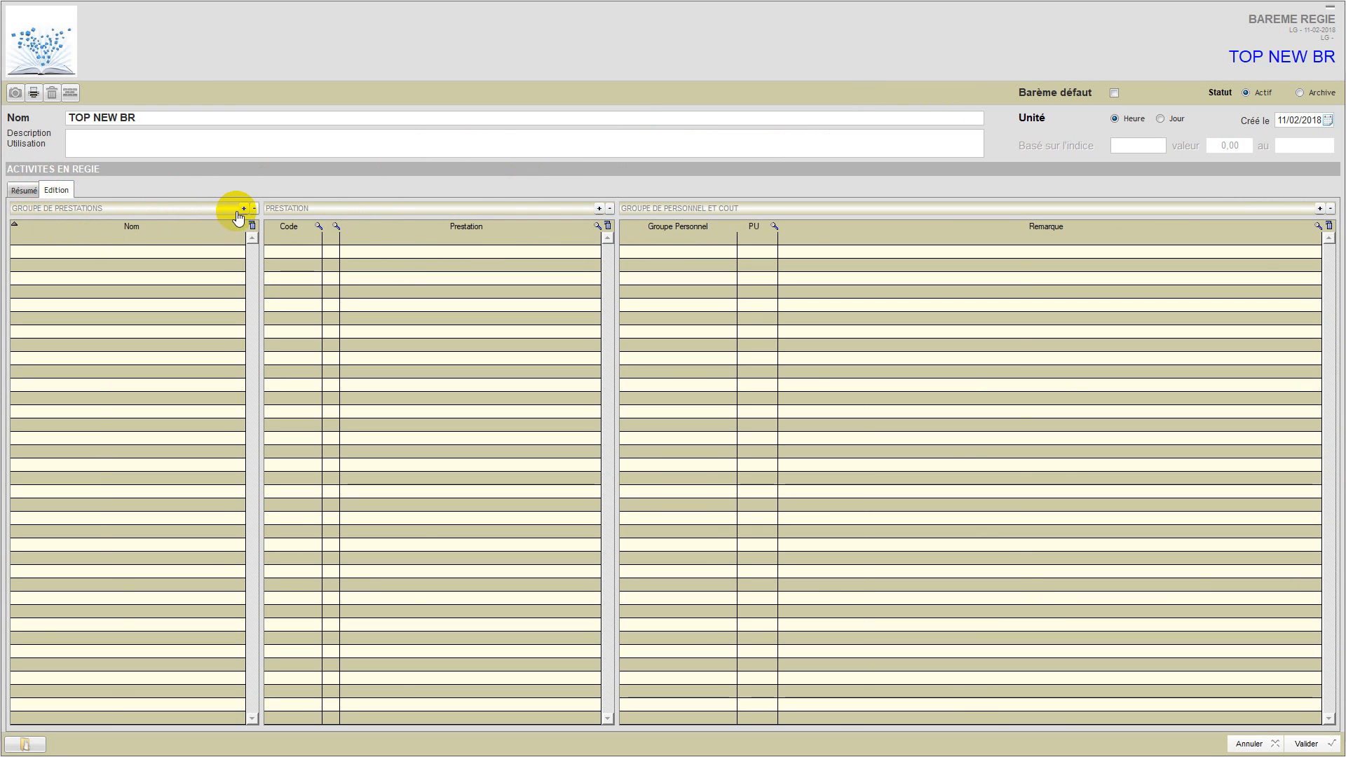
# - Add the service groups TERRAIN and BUREAU to the TOP NEW BR barème
pyautogui.click(244, 209)
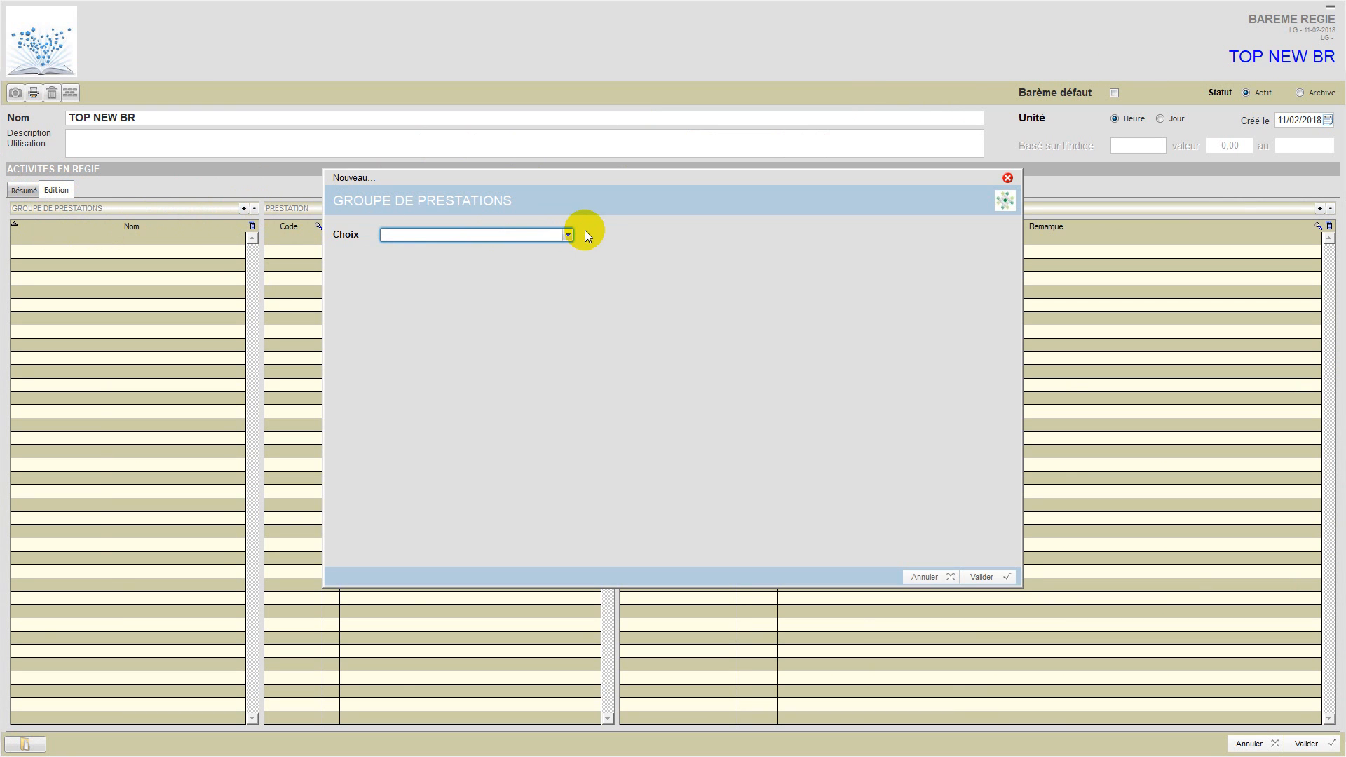
pyautogui.click(567, 235)
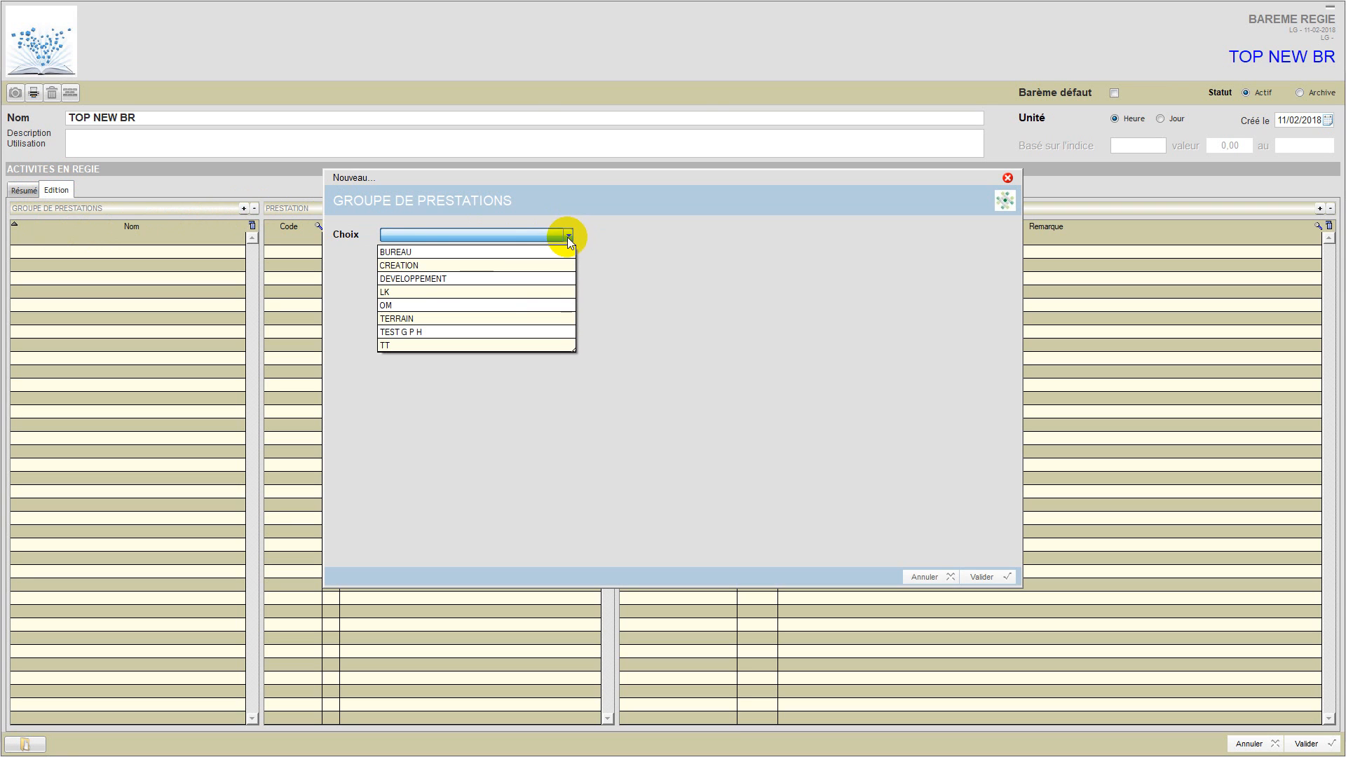
pyautogui.click(444, 319)
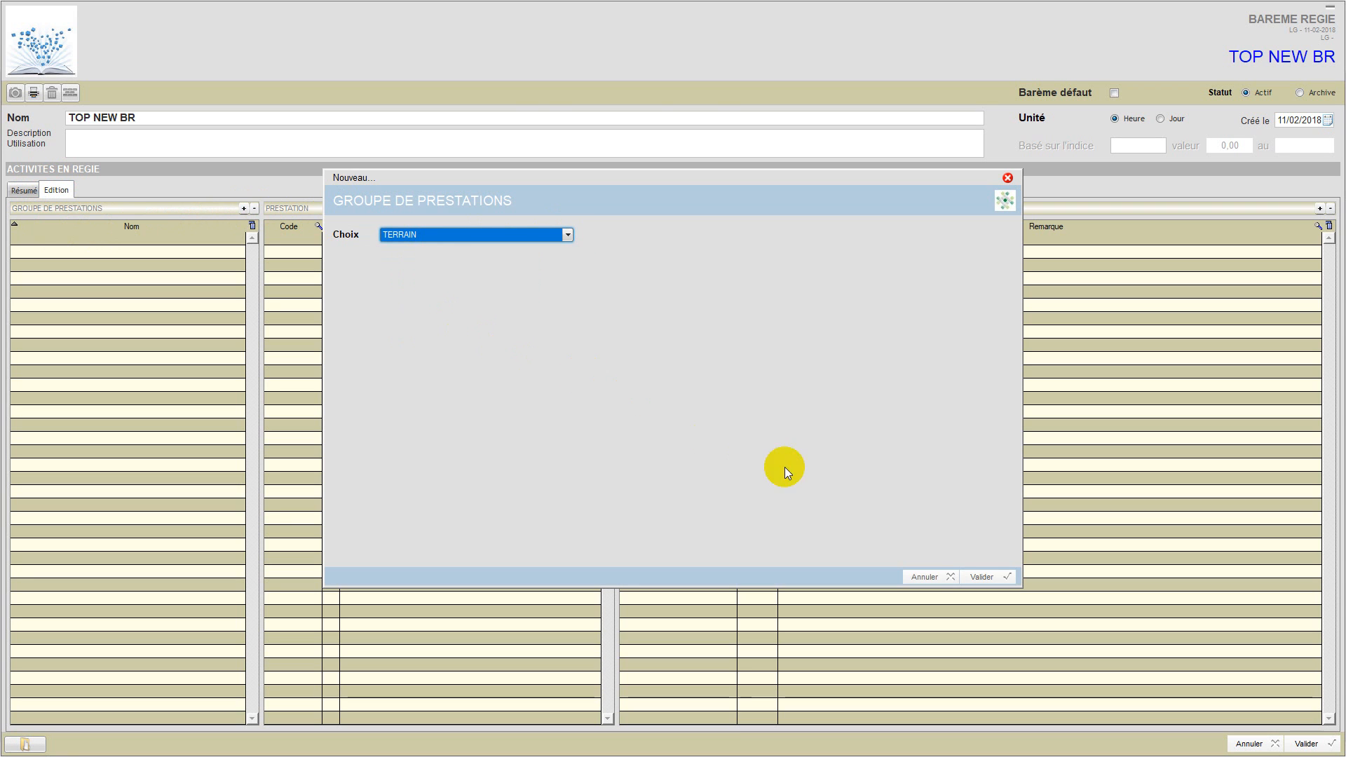
pyautogui.click(984, 577)
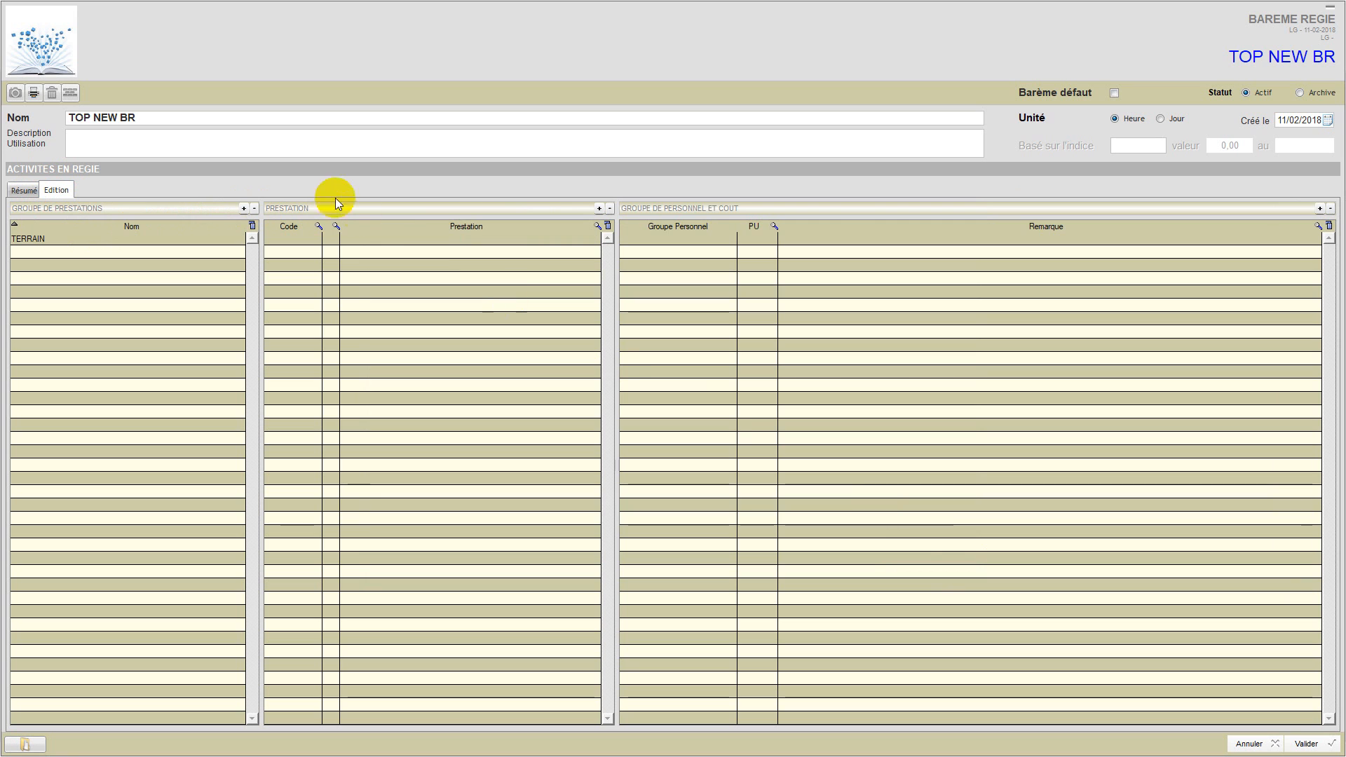
pyautogui.click(244, 208)
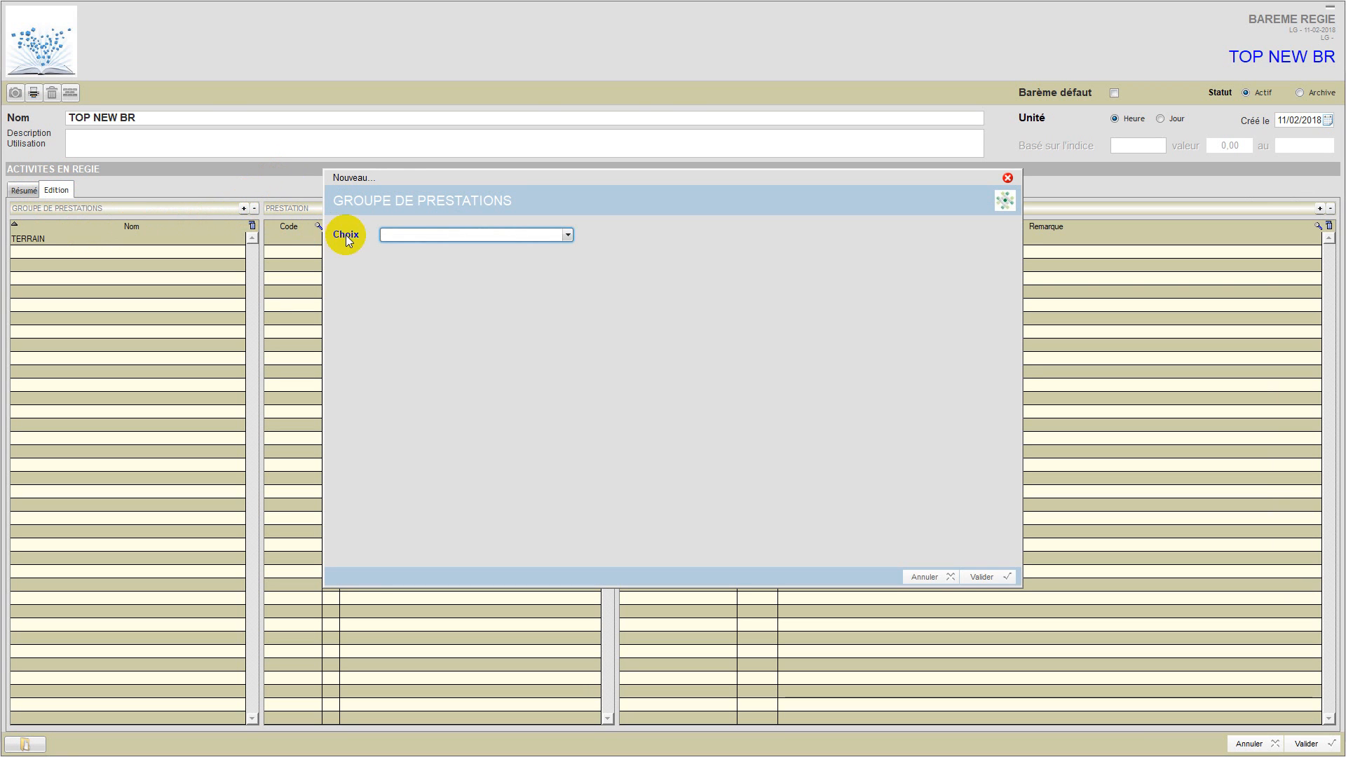
pyautogui.click(565, 237)
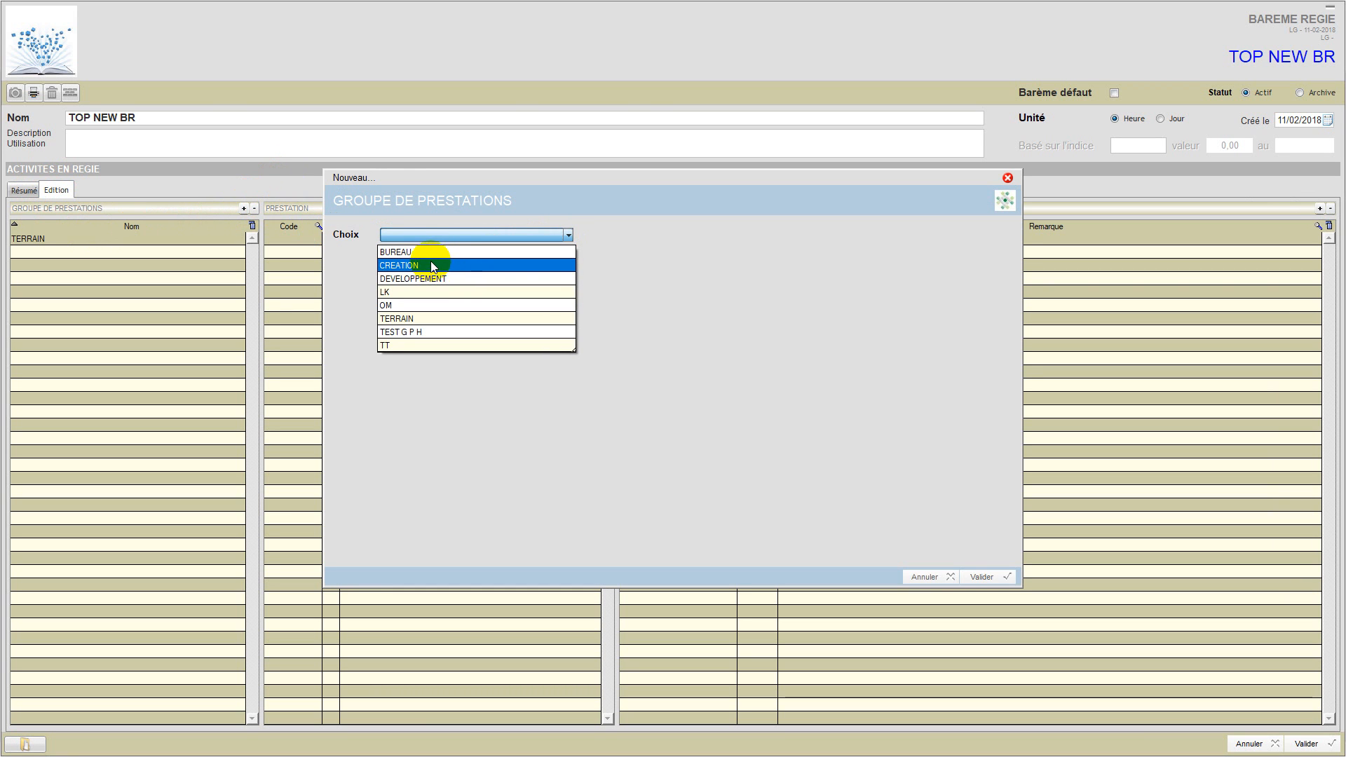
pyautogui.click(430, 263)
pyautogui.click(968, 579)
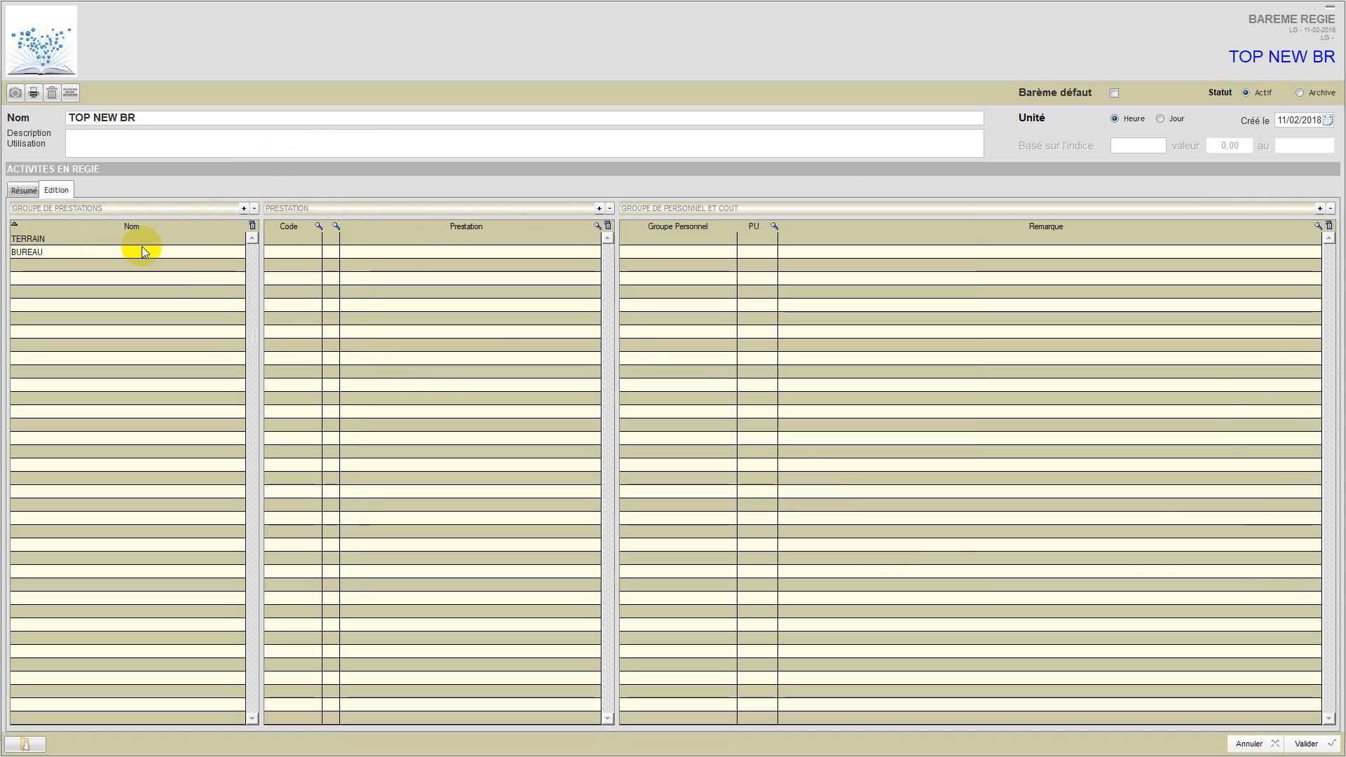
# - Add only the services DEPLACEMENT, GPS and MESURAGE DE DETAIL to the TERRAIN group
pyautogui.click(79, 239)
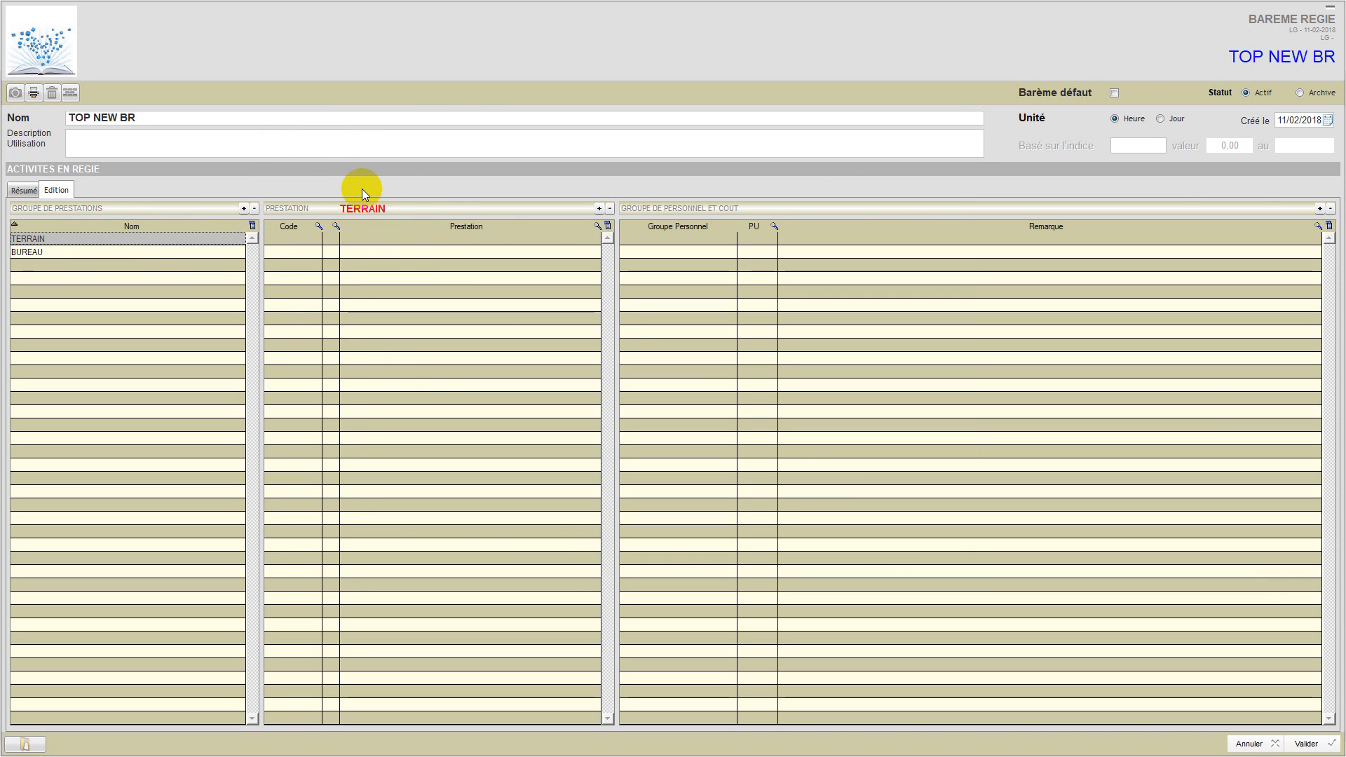
pyautogui.click(598, 208)
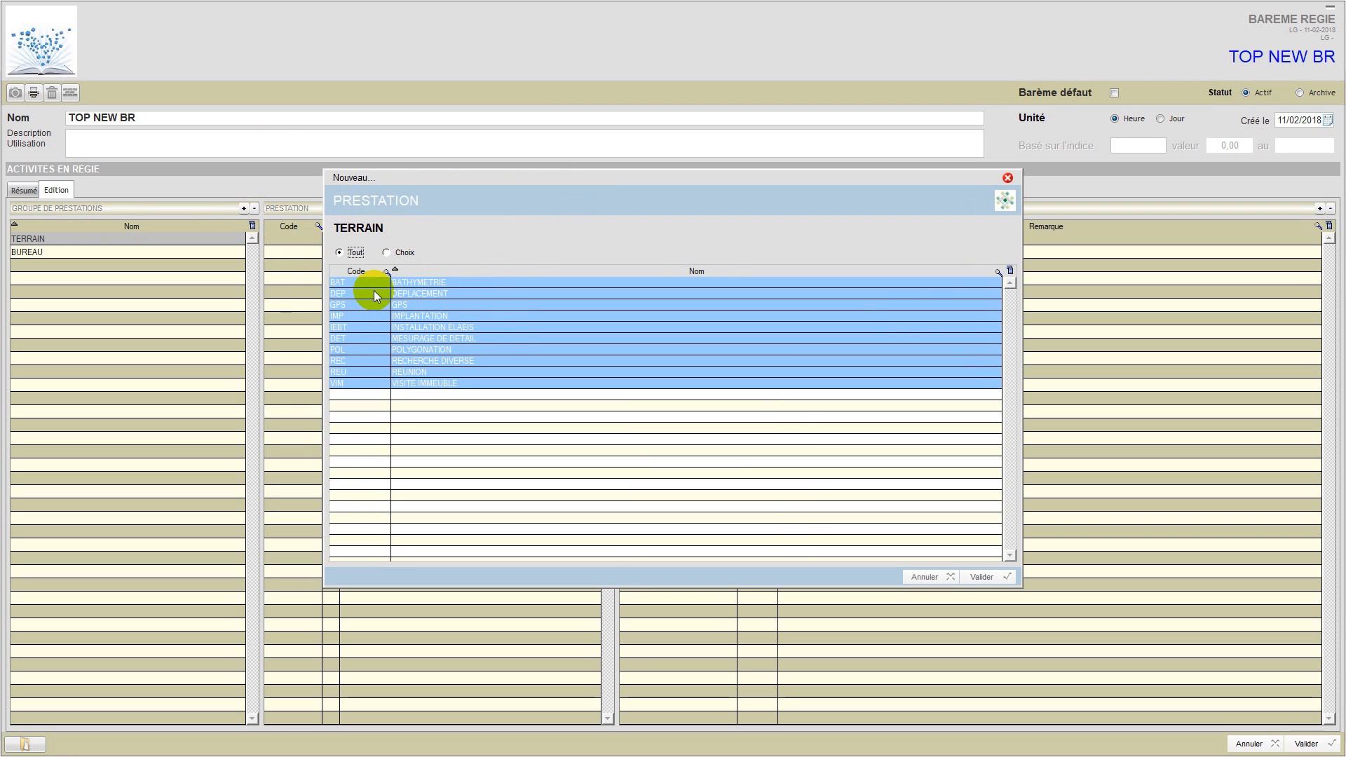
pyautogui.click(386, 252)
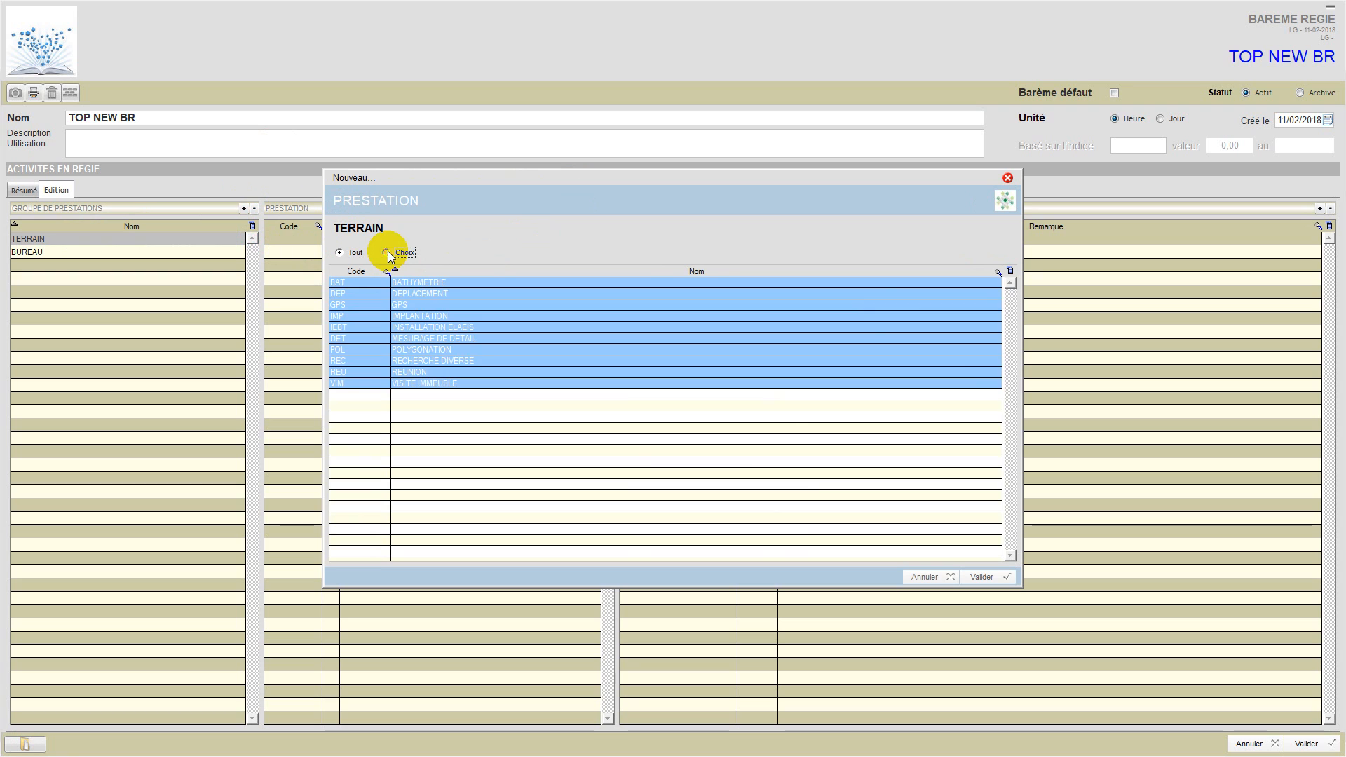
pyautogui.click(431, 298)
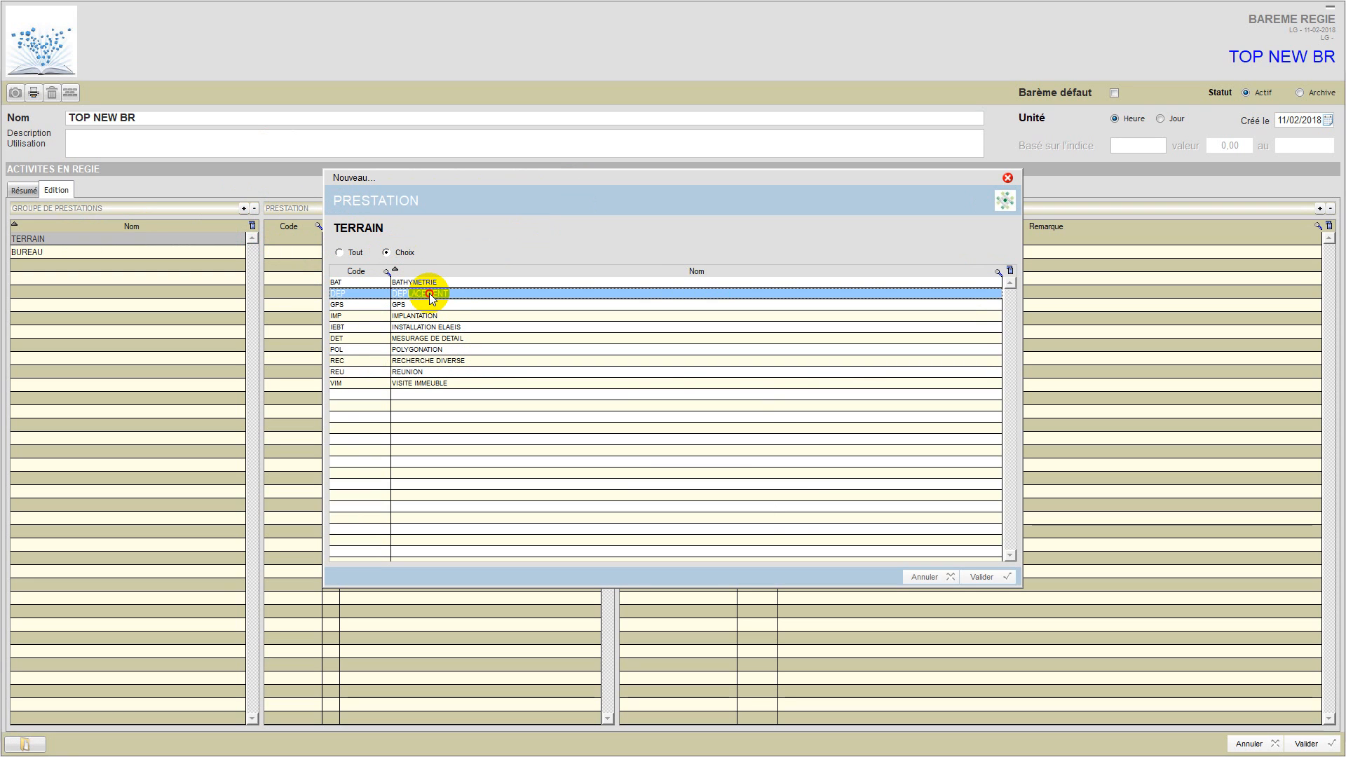
pyautogui.keyDown('ctrl'); pyautogui.click(423, 306); pyautogui.keyUp('ctrl')
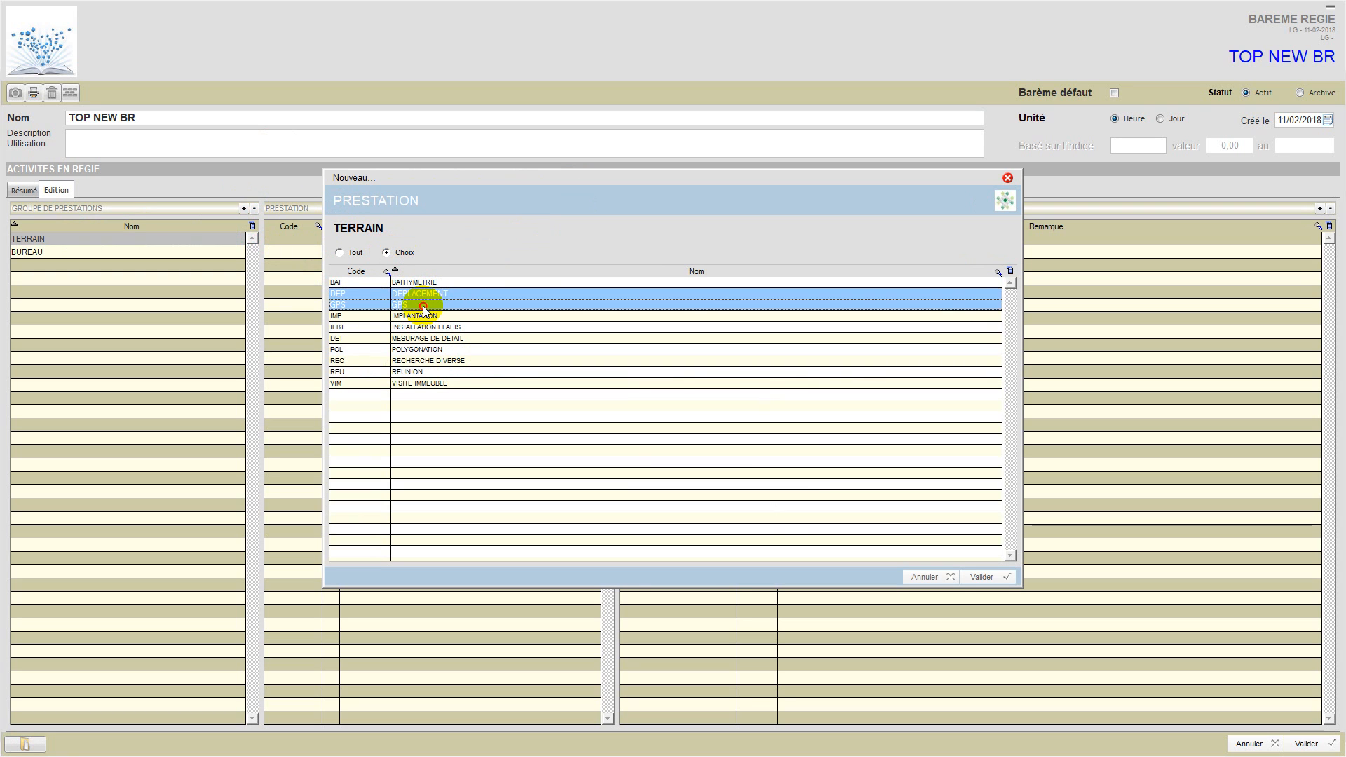
pyautogui.keyDown('ctrl'); pyautogui.click(438, 342); pyautogui.keyUp('ctrl')
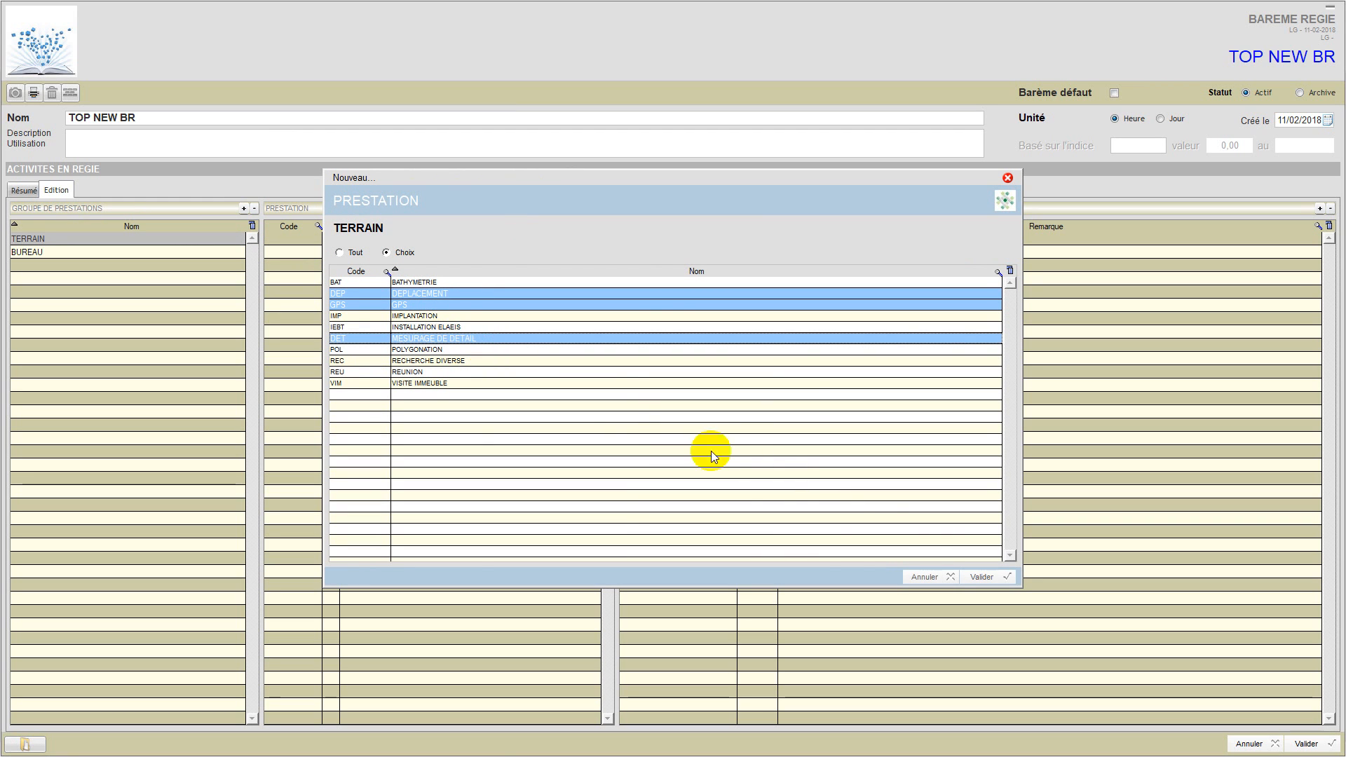
pyautogui.click(979, 576)
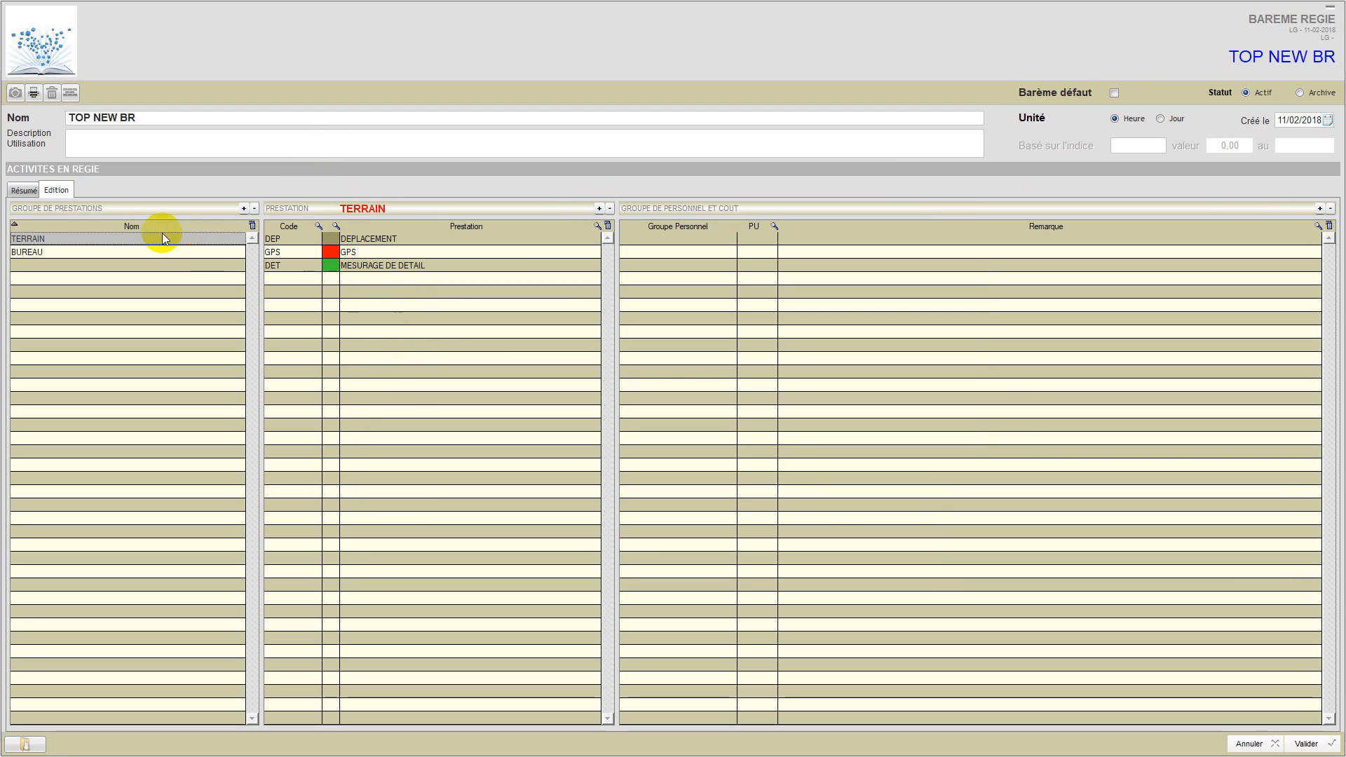
# - Add only the services CALCULS TOPOGRAPHIQUE and DESSIN - DAO to the BUREAU group
pyautogui.click(112, 251)
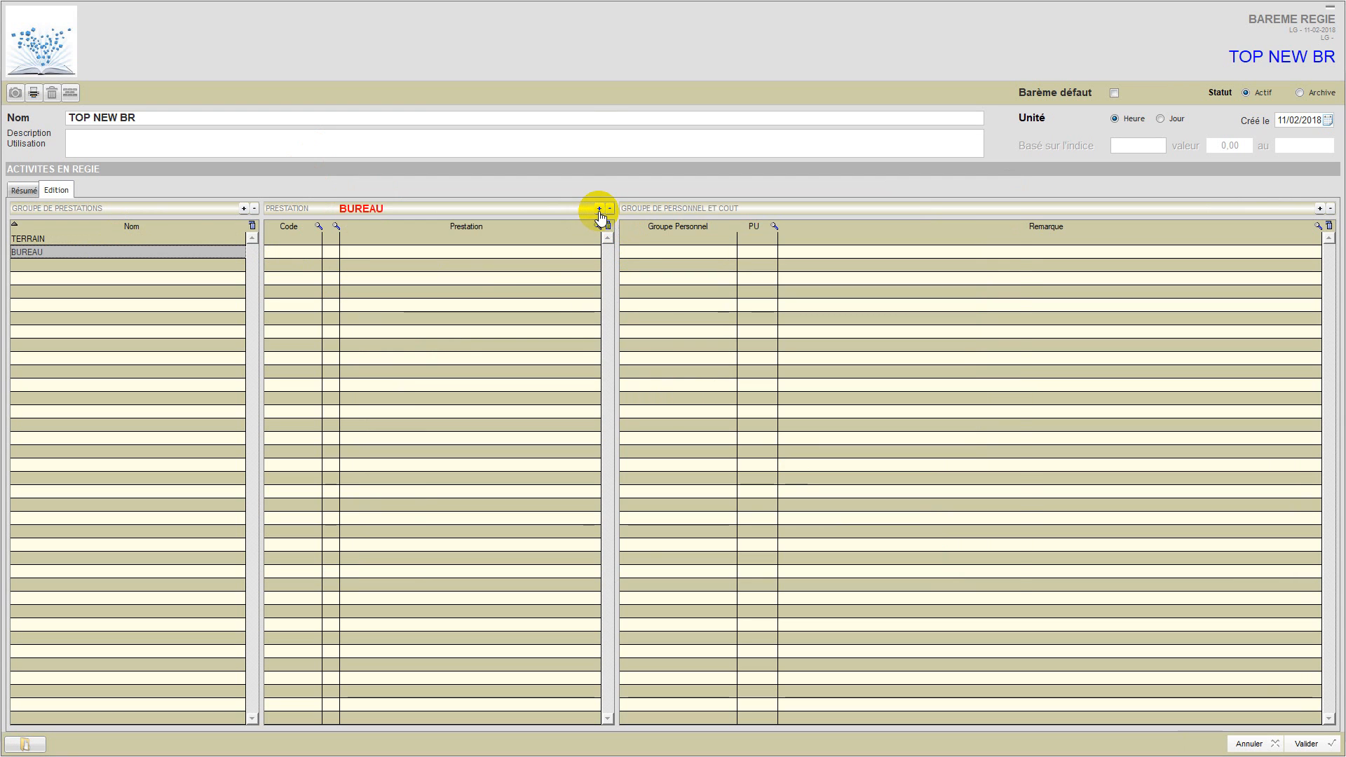
pyautogui.click(599, 209)
pyautogui.click(386, 254)
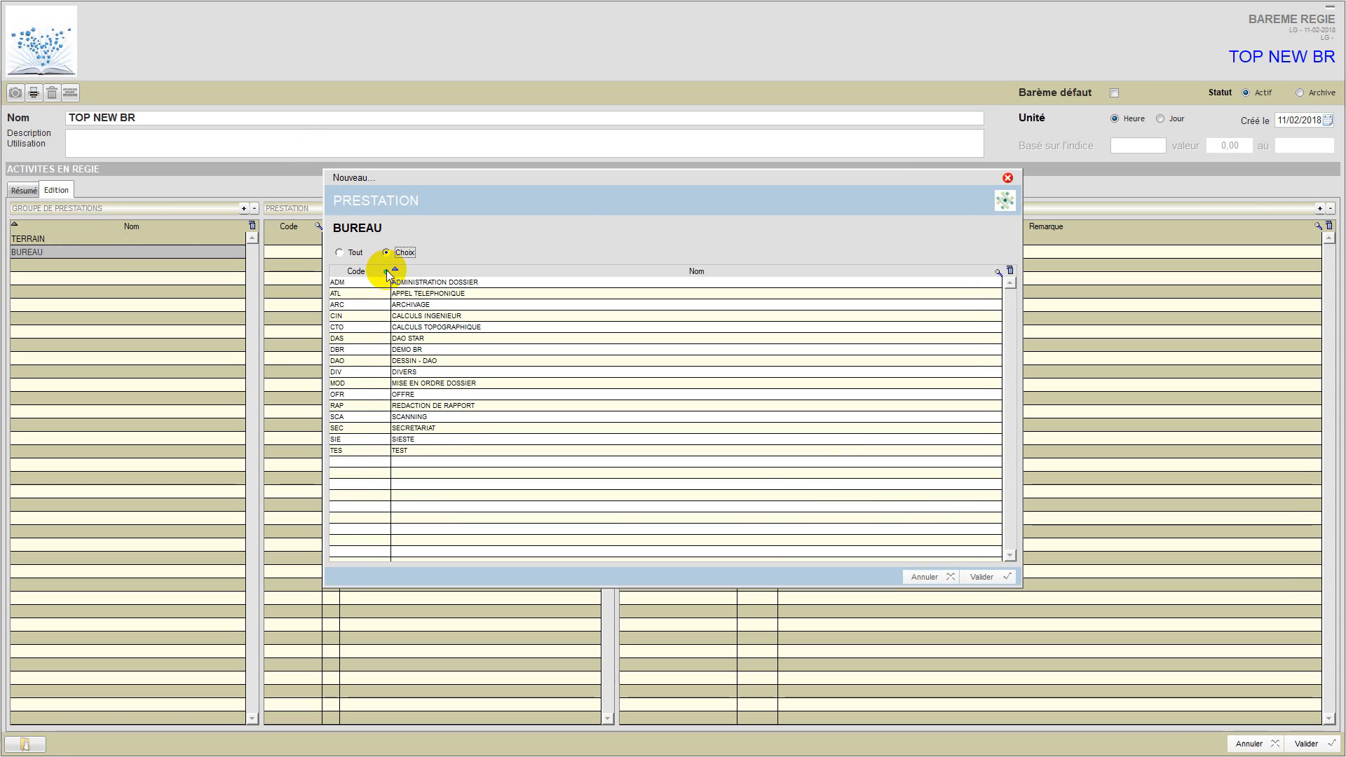
pyautogui.click(436, 329)
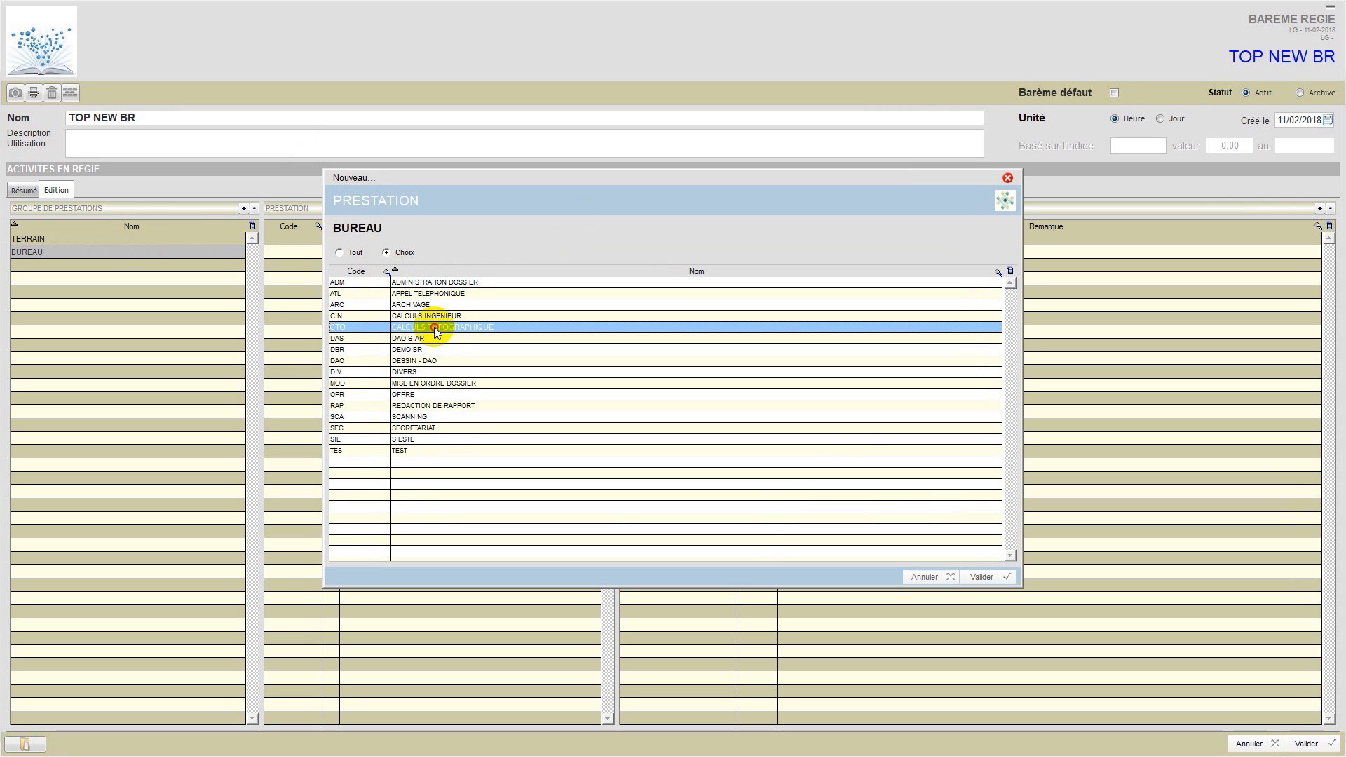
pyautogui.click(436, 361)
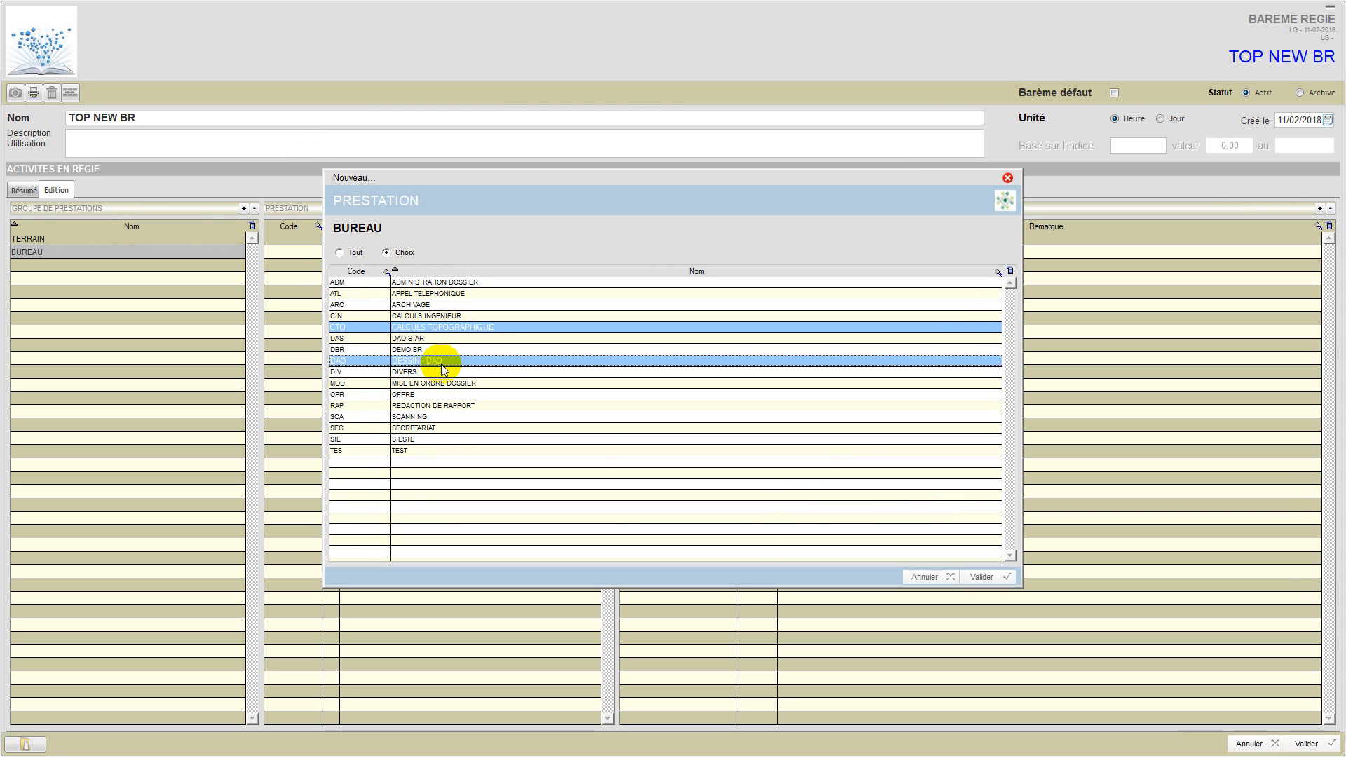
pyautogui.click(974, 579)
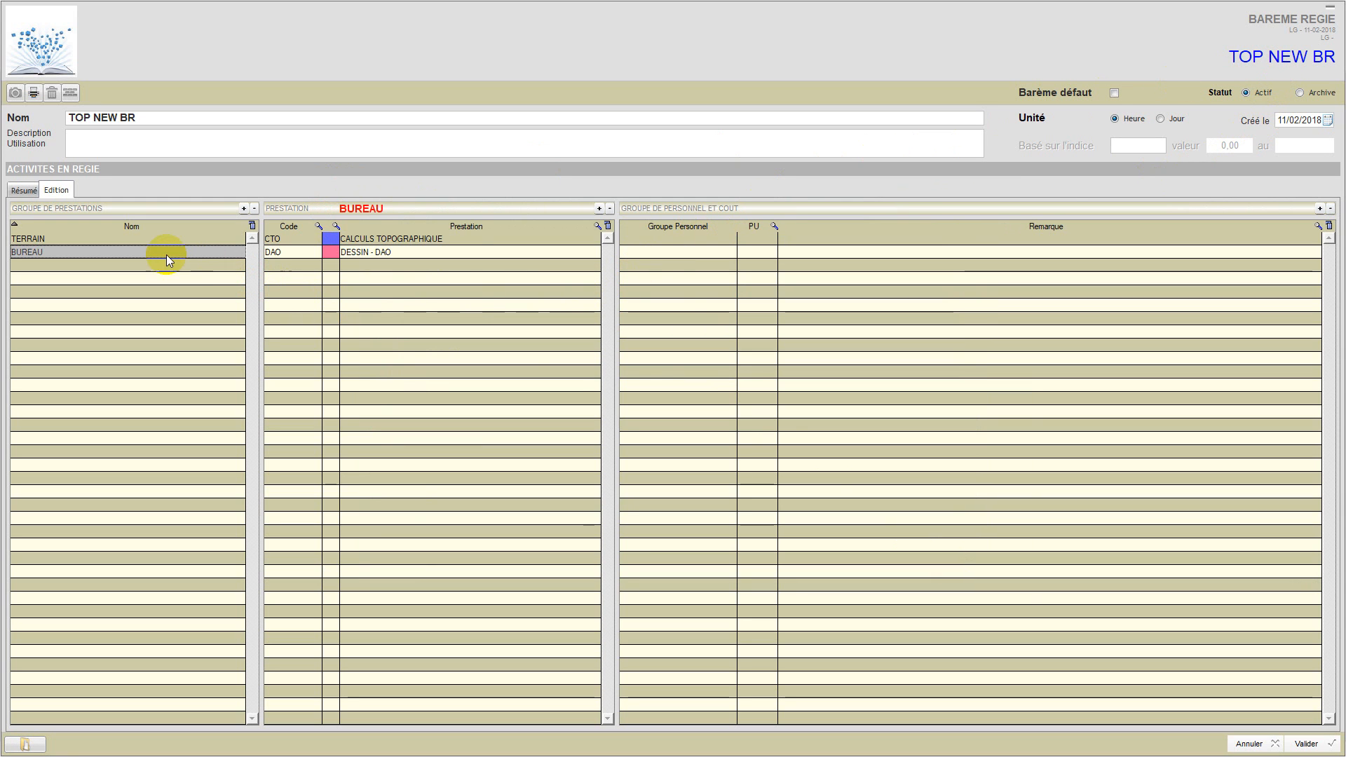
# - Add the Géomètre personnel group to TERRAIN's DEPLACEMENT service with a manually entered billable cost of 50,00
pyautogui.click(137, 239)
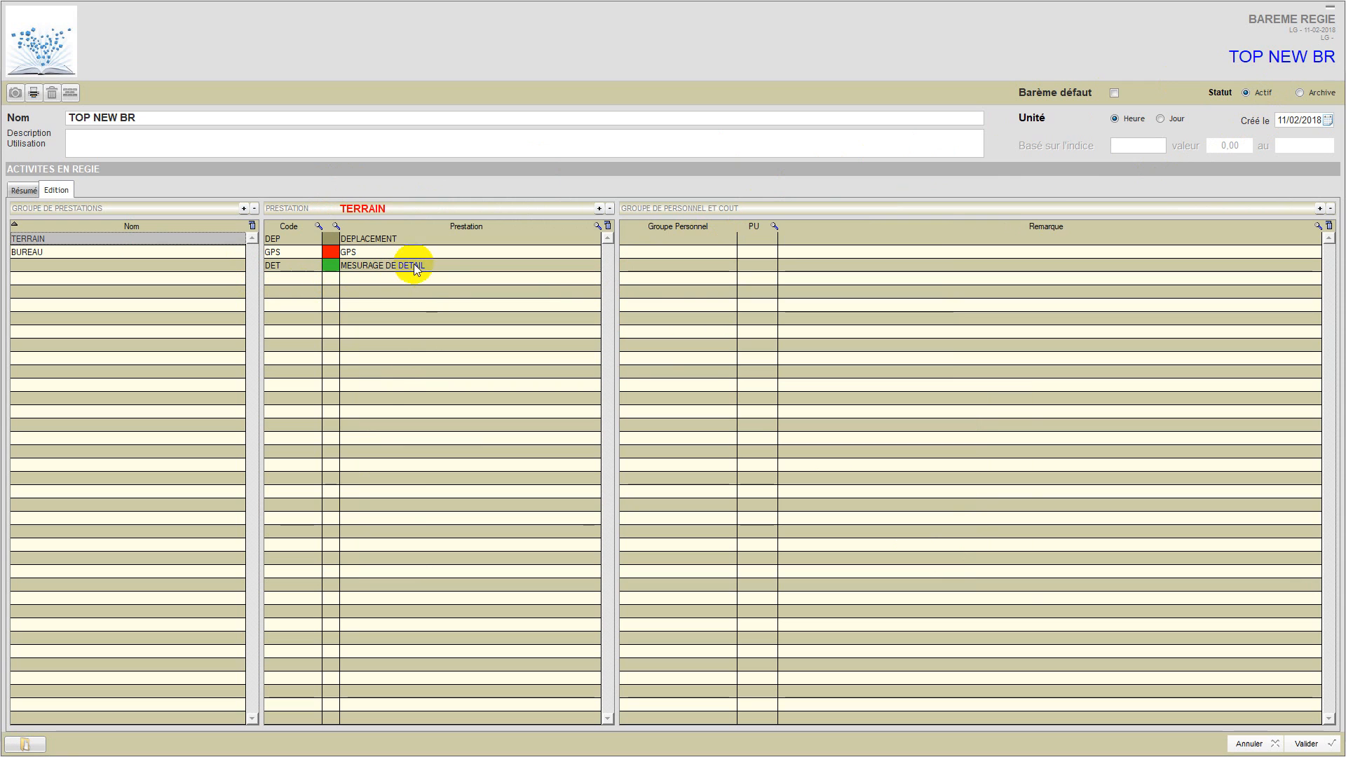
pyautogui.click(413, 239)
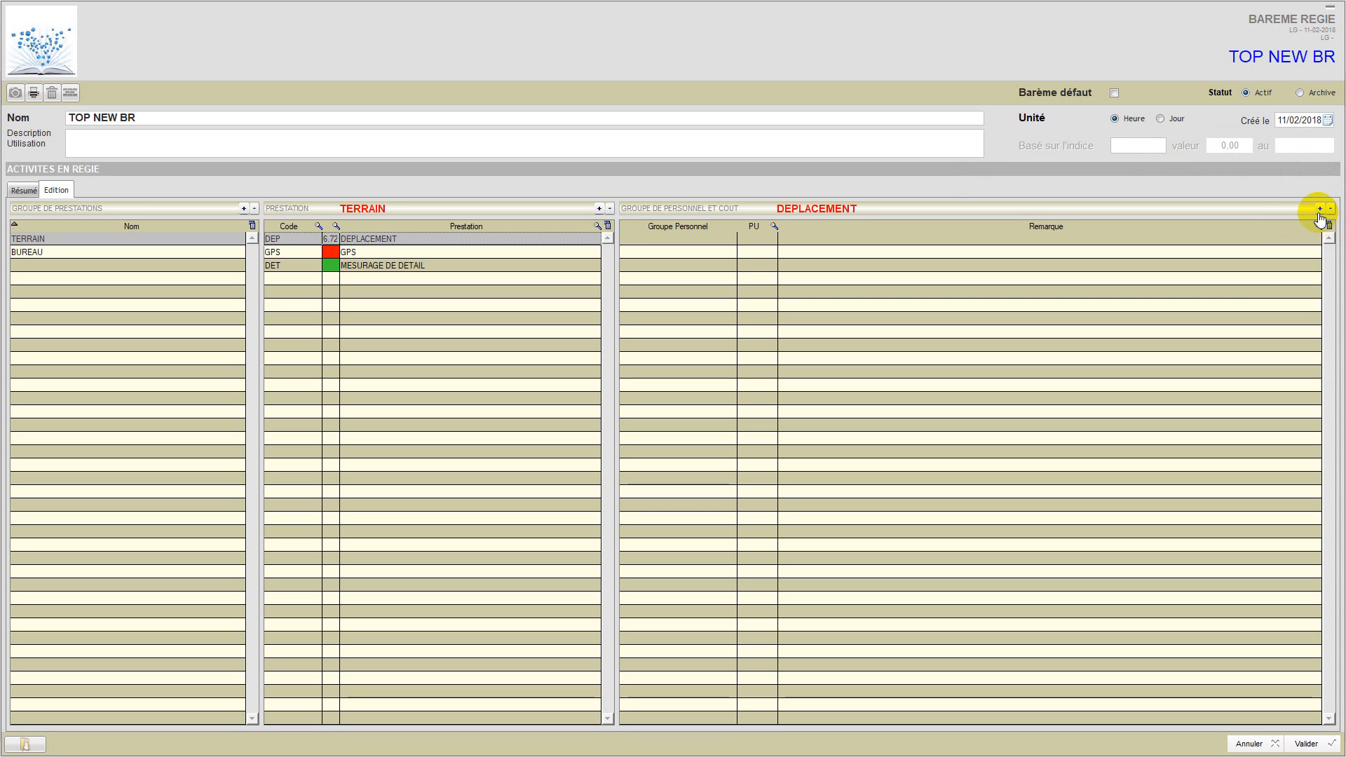
pyautogui.click(1319, 209)
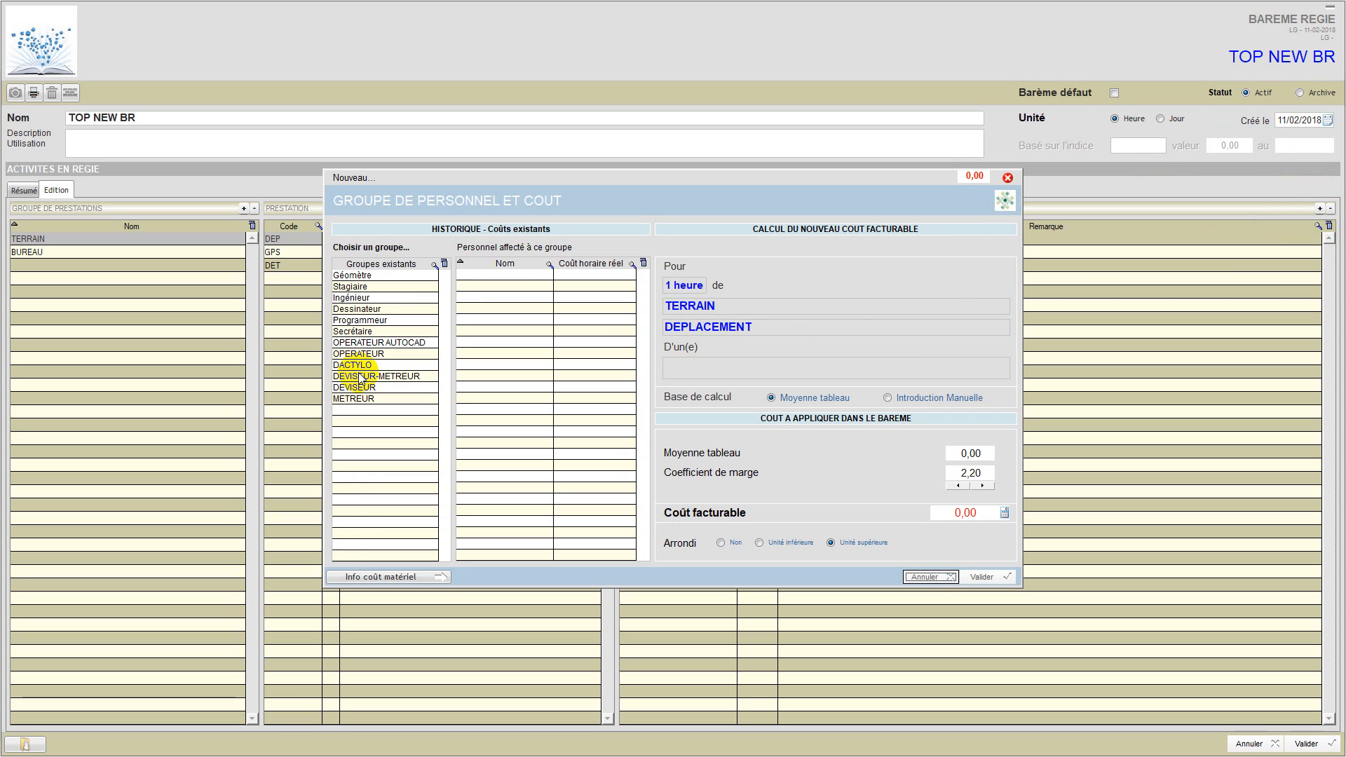
pyautogui.click(376, 297)
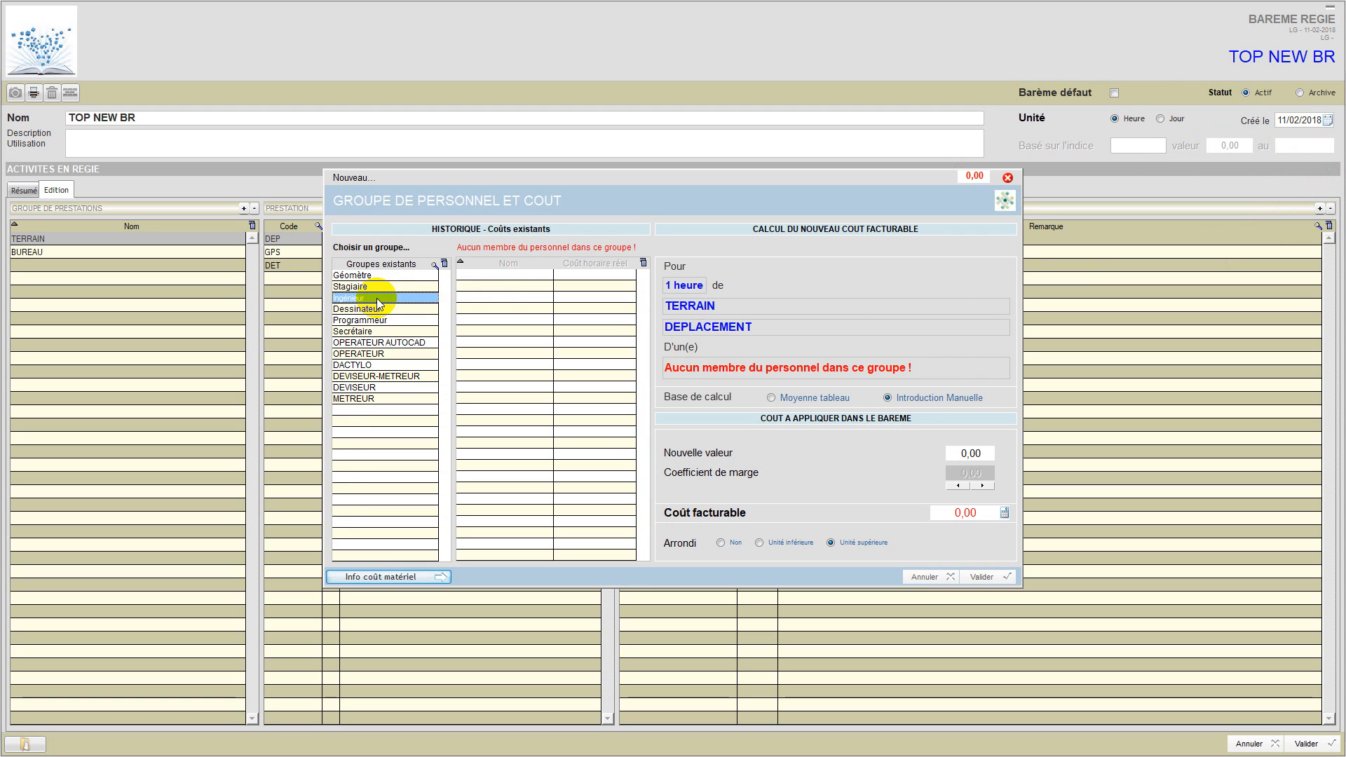
pyautogui.click(389, 276)
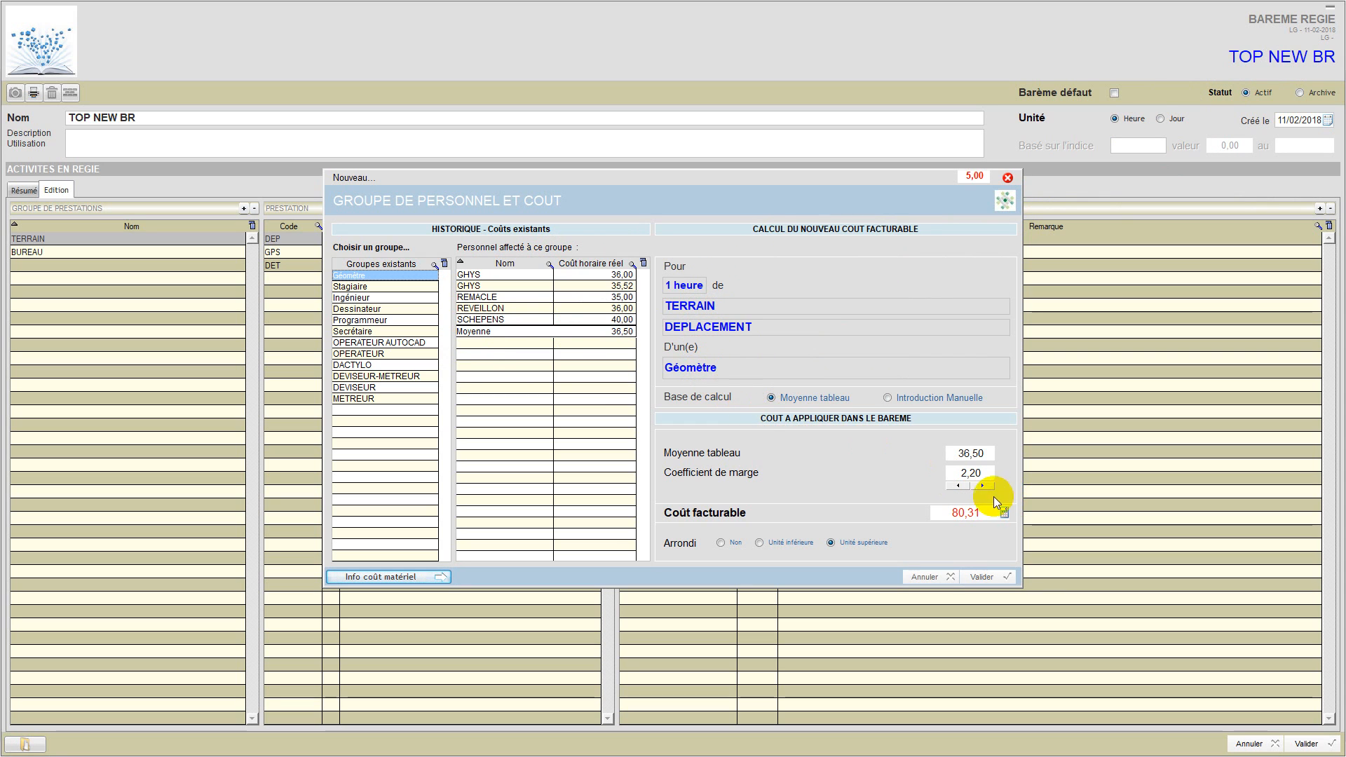
pyautogui.click(886, 398)
pyautogui.click(978, 510)
pyautogui.write('50')
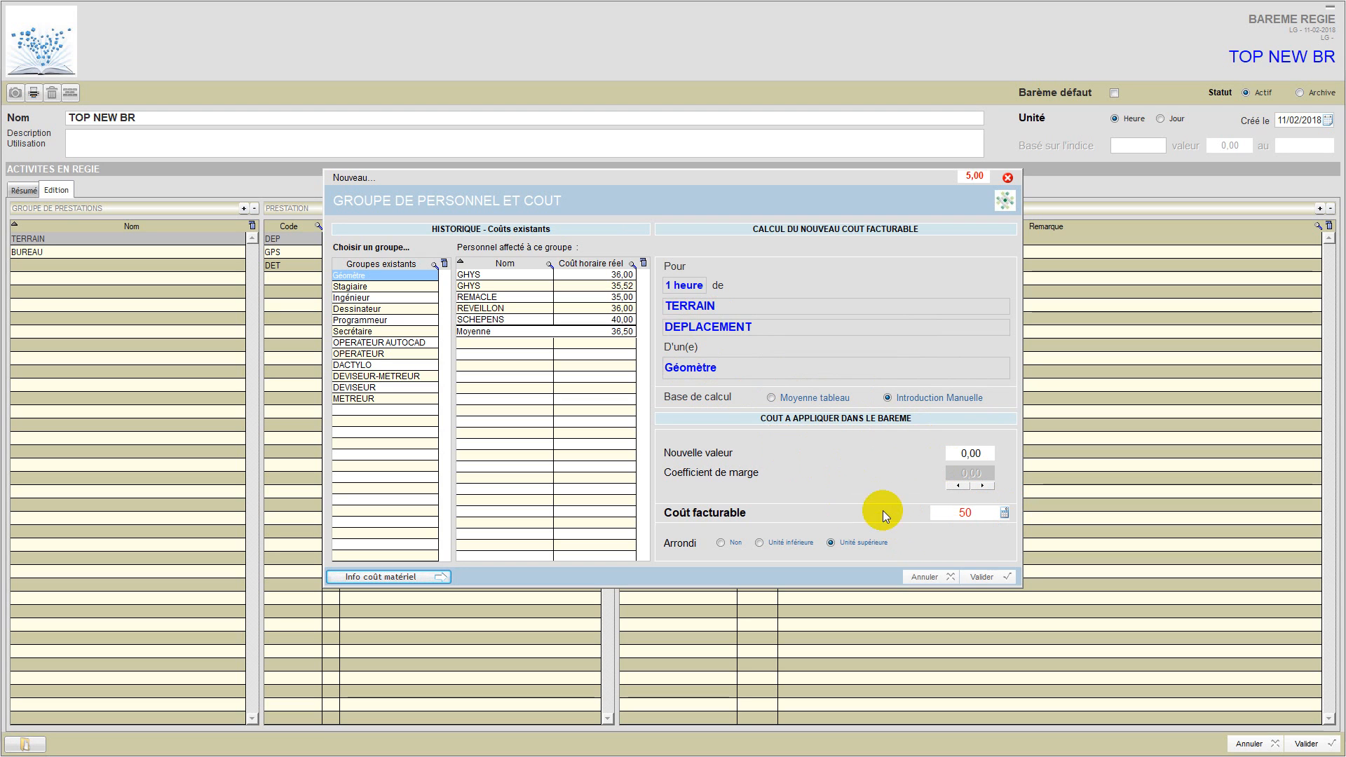
pyautogui.click(974, 579)
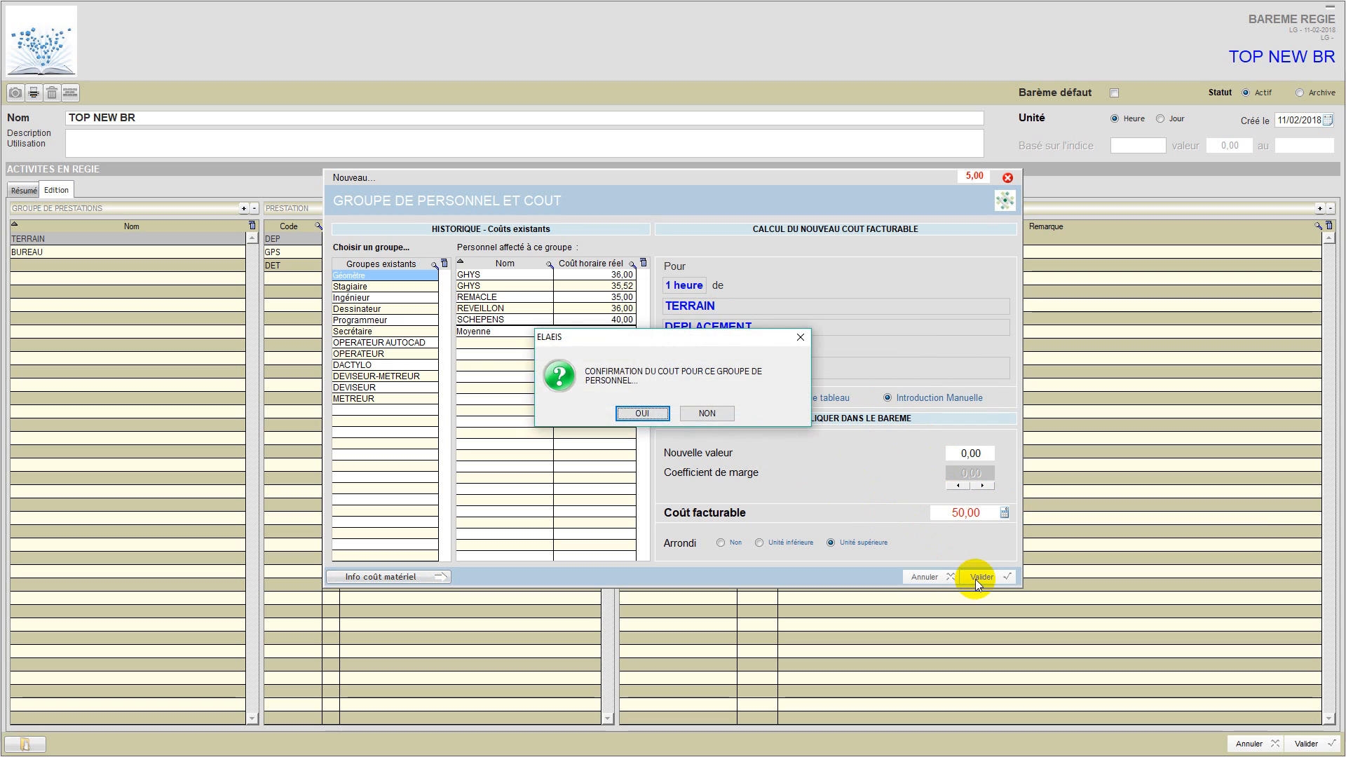
pyautogui.click(662, 417)
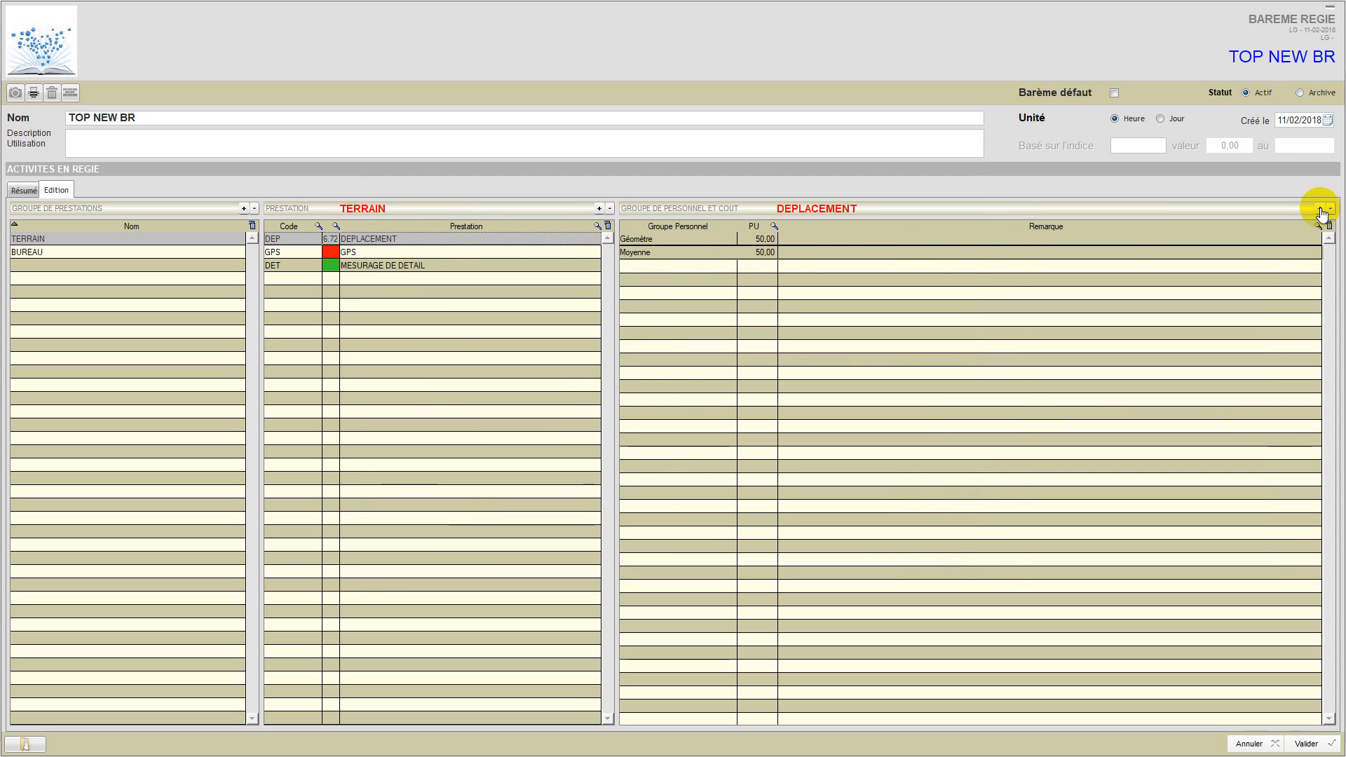
# - Add the Stagiaire personnel group to the DEPLACEMENT service with a billable cost of 30,00
pyautogui.click(1320, 208)
pyautogui.click(381, 287)
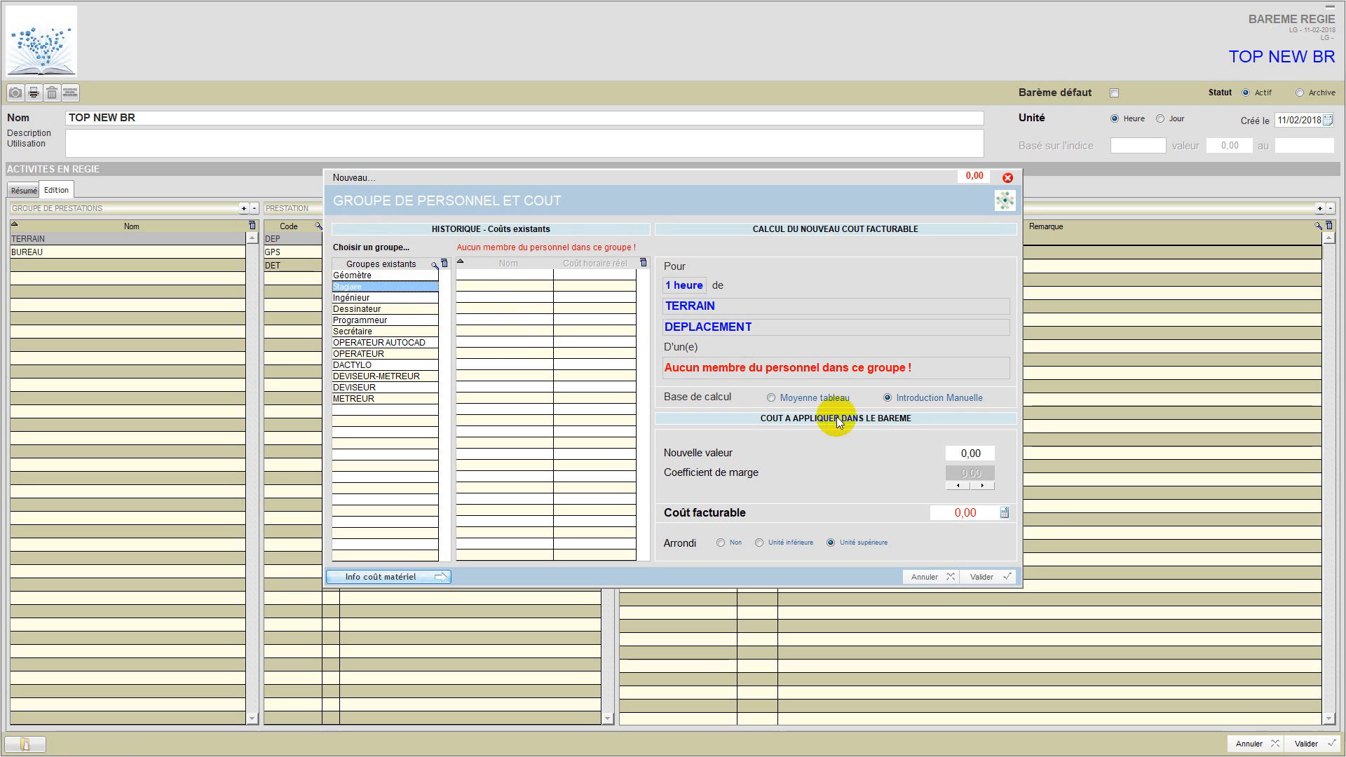
pyautogui.click(964, 510)
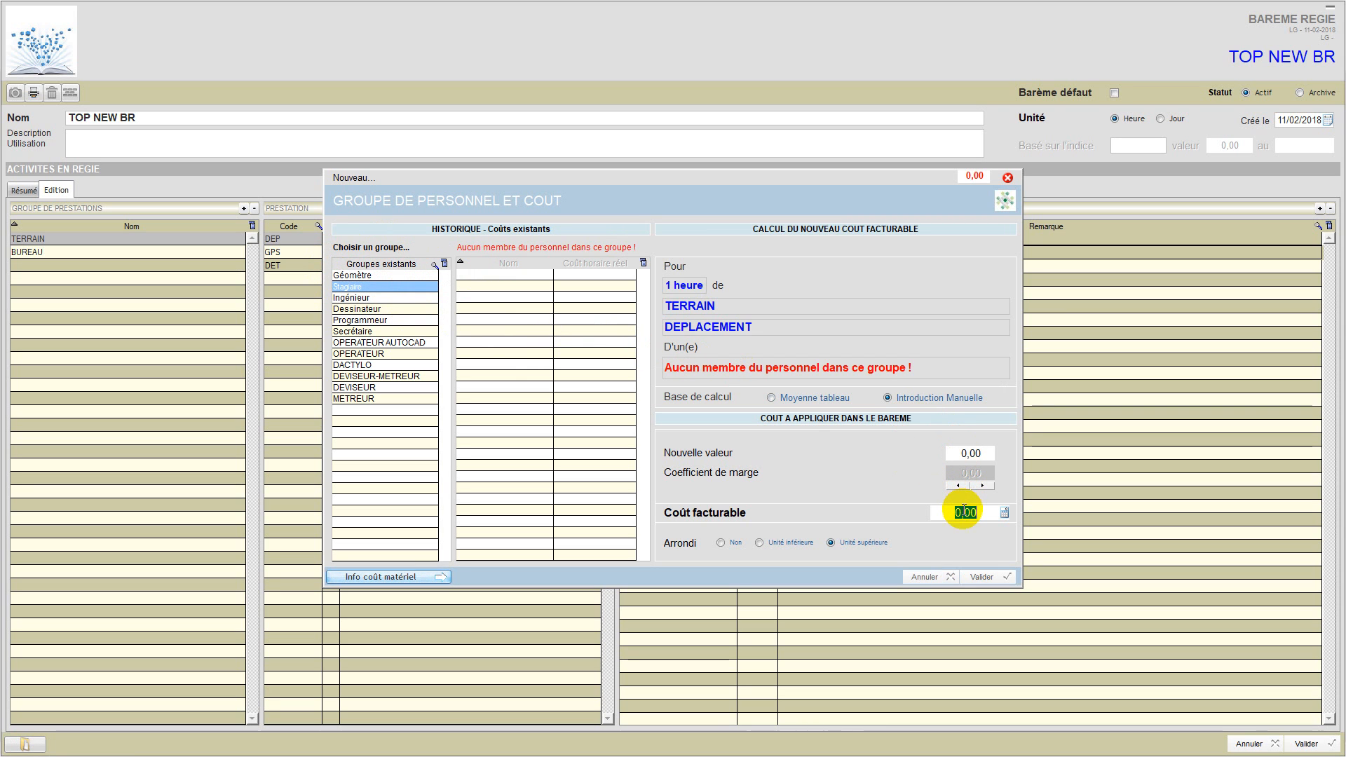
pyautogui.write('30')
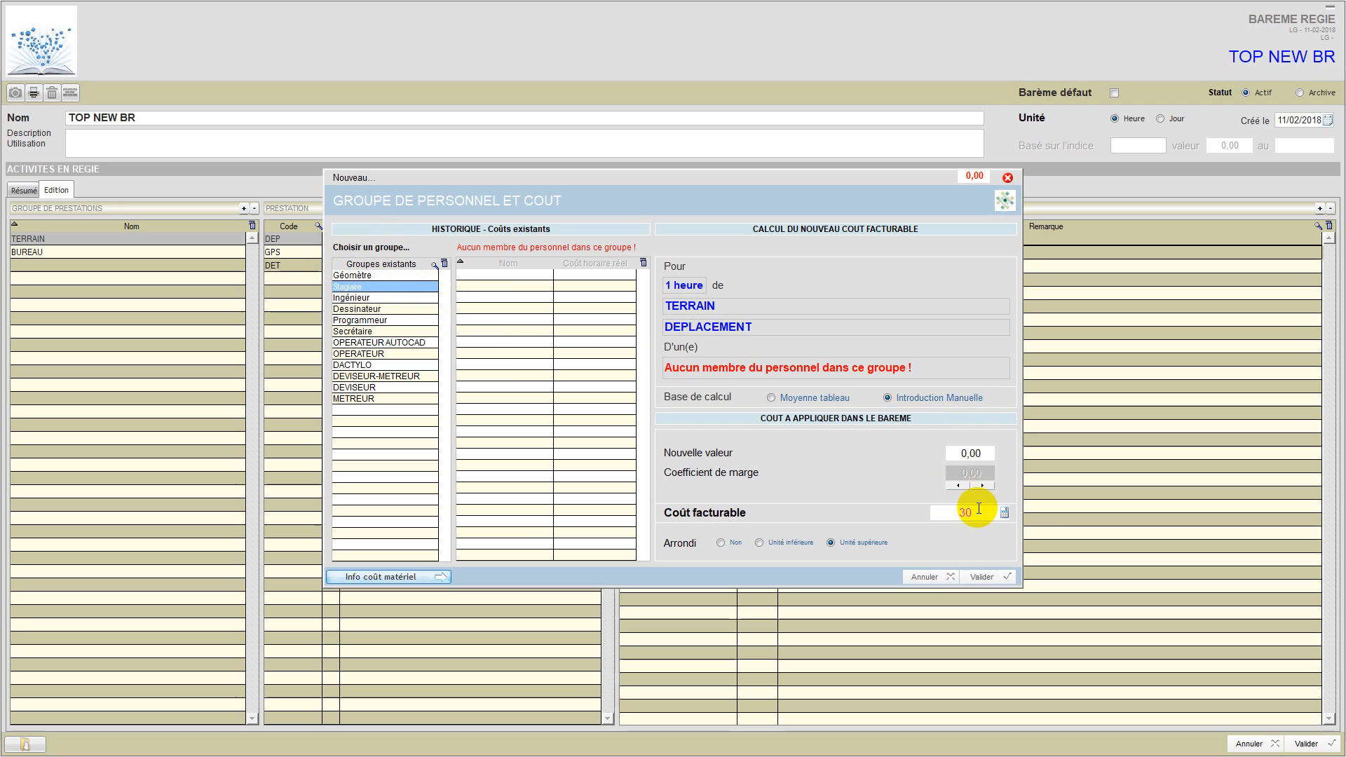
pyautogui.click(976, 578)
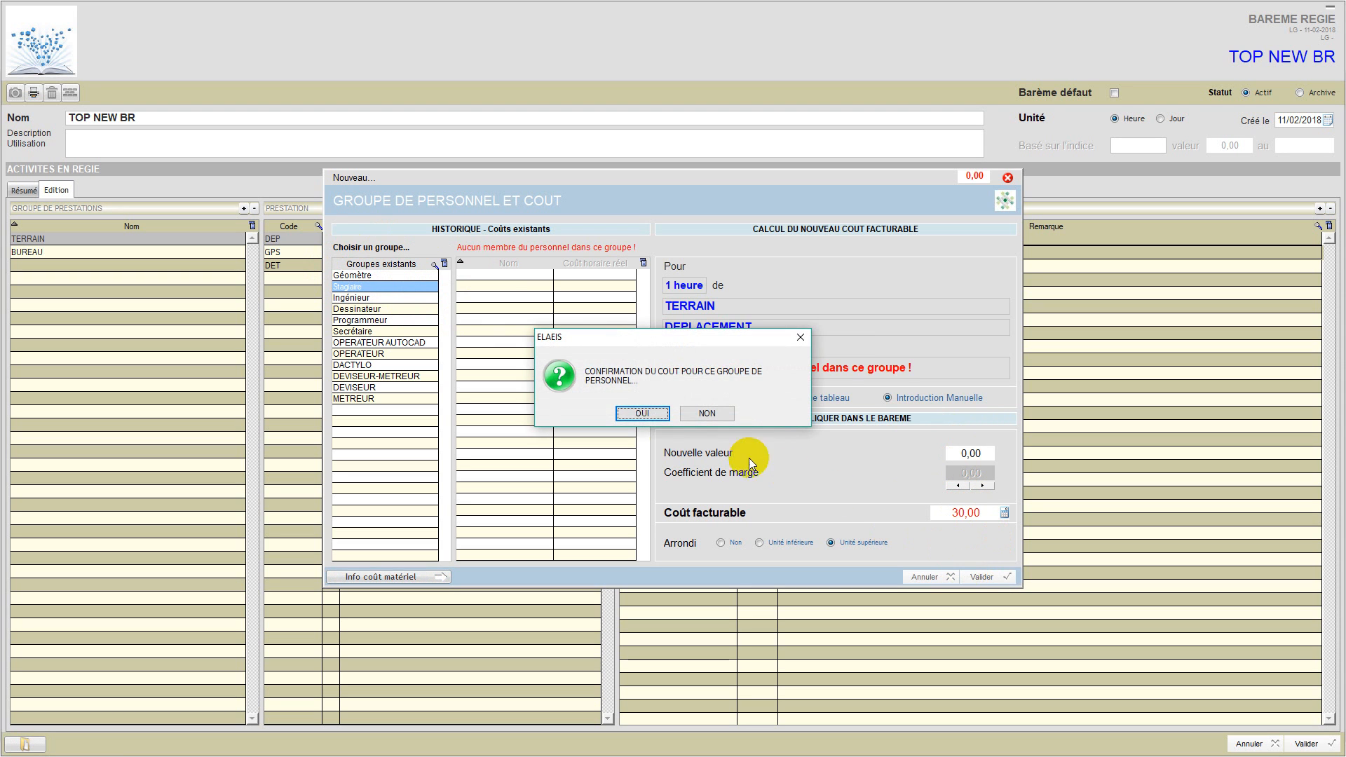
pyautogui.click(628, 413)
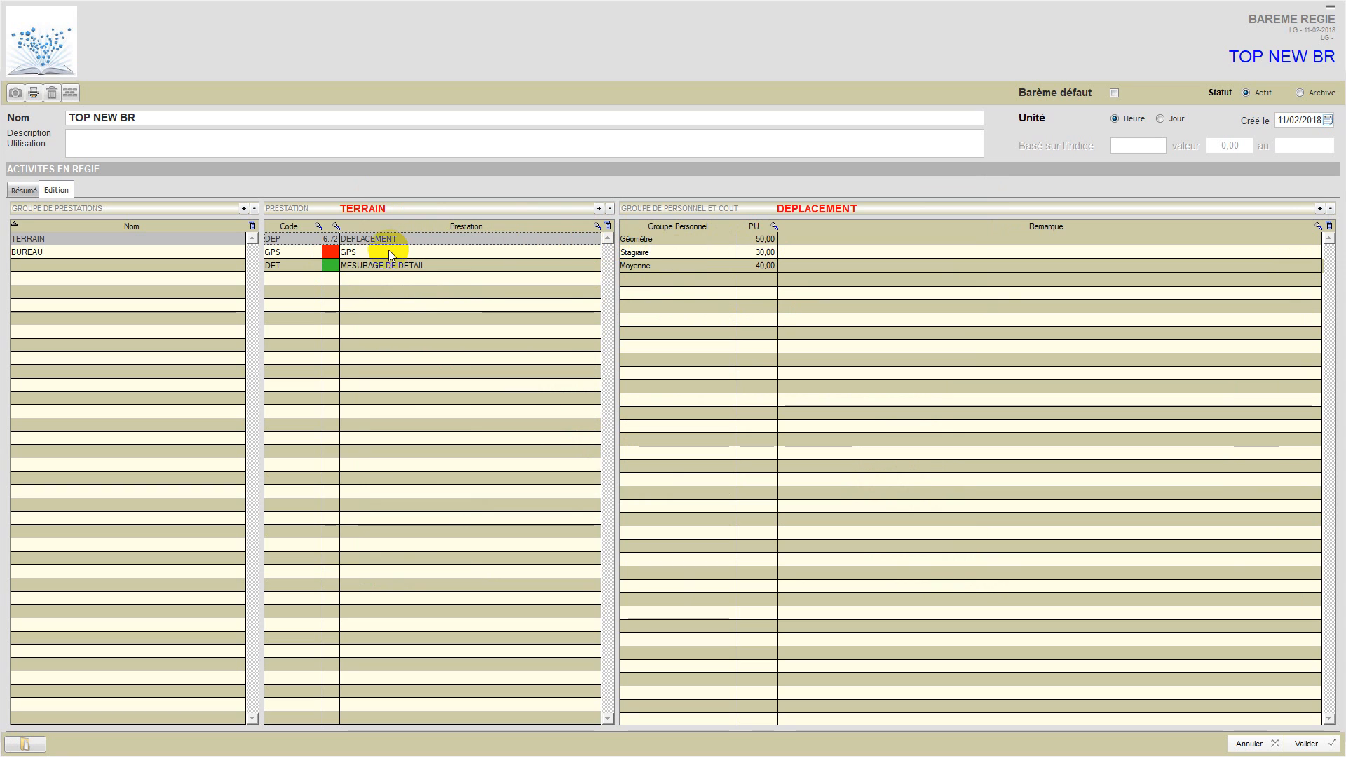
# - Add the Géomètre personnel group to the MESURAGE DE DETAIL service with a manually entered billable cost of 75,00
pyautogui.click(384, 269)
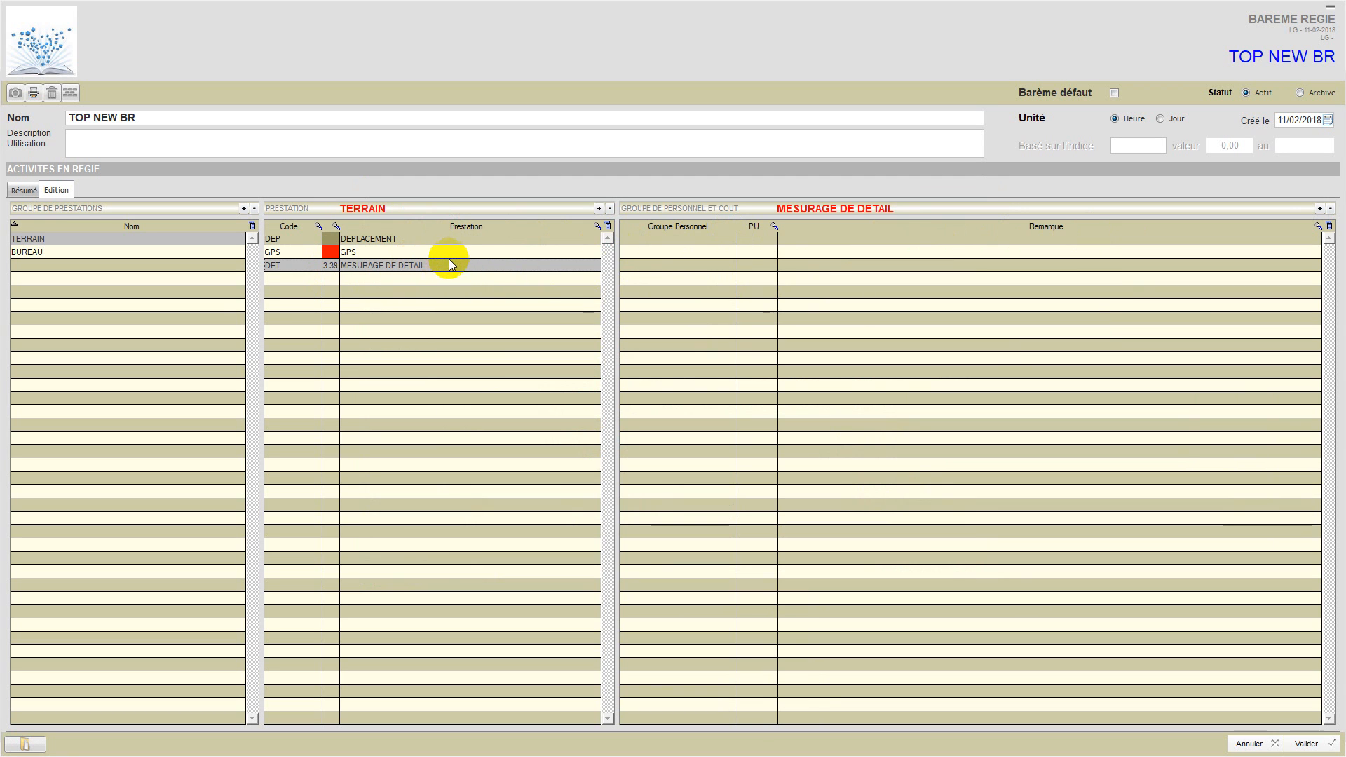
pyautogui.click(1319, 209)
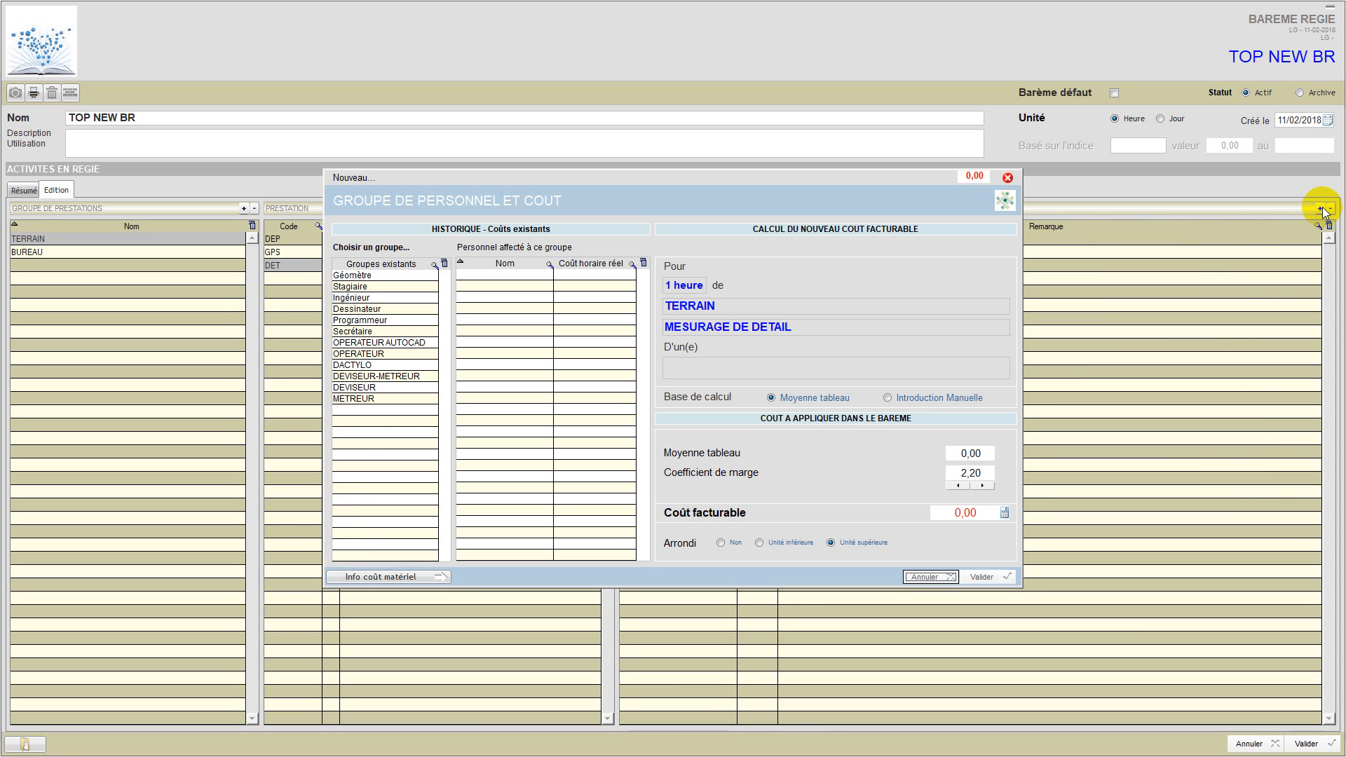
pyautogui.click(416, 274)
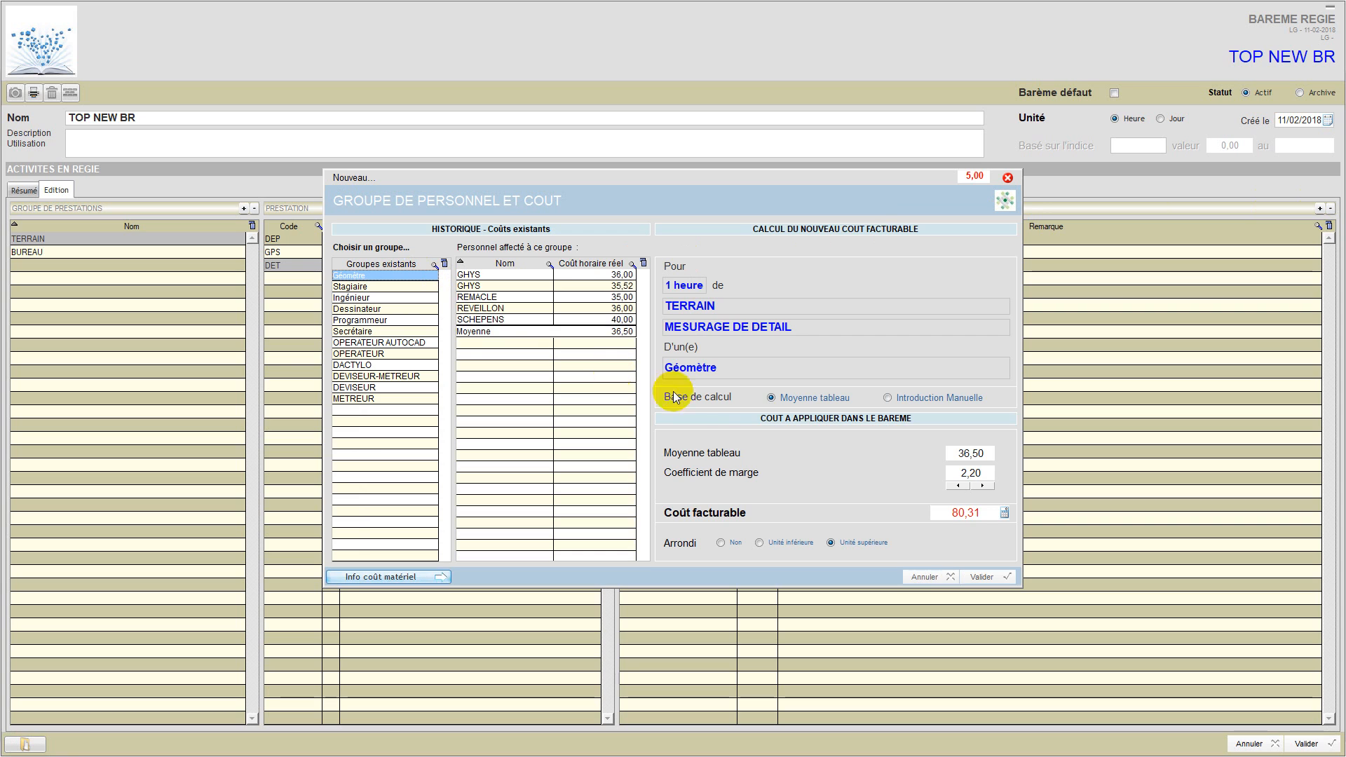
pyautogui.click(888, 400)
pyautogui.click(964, 511)
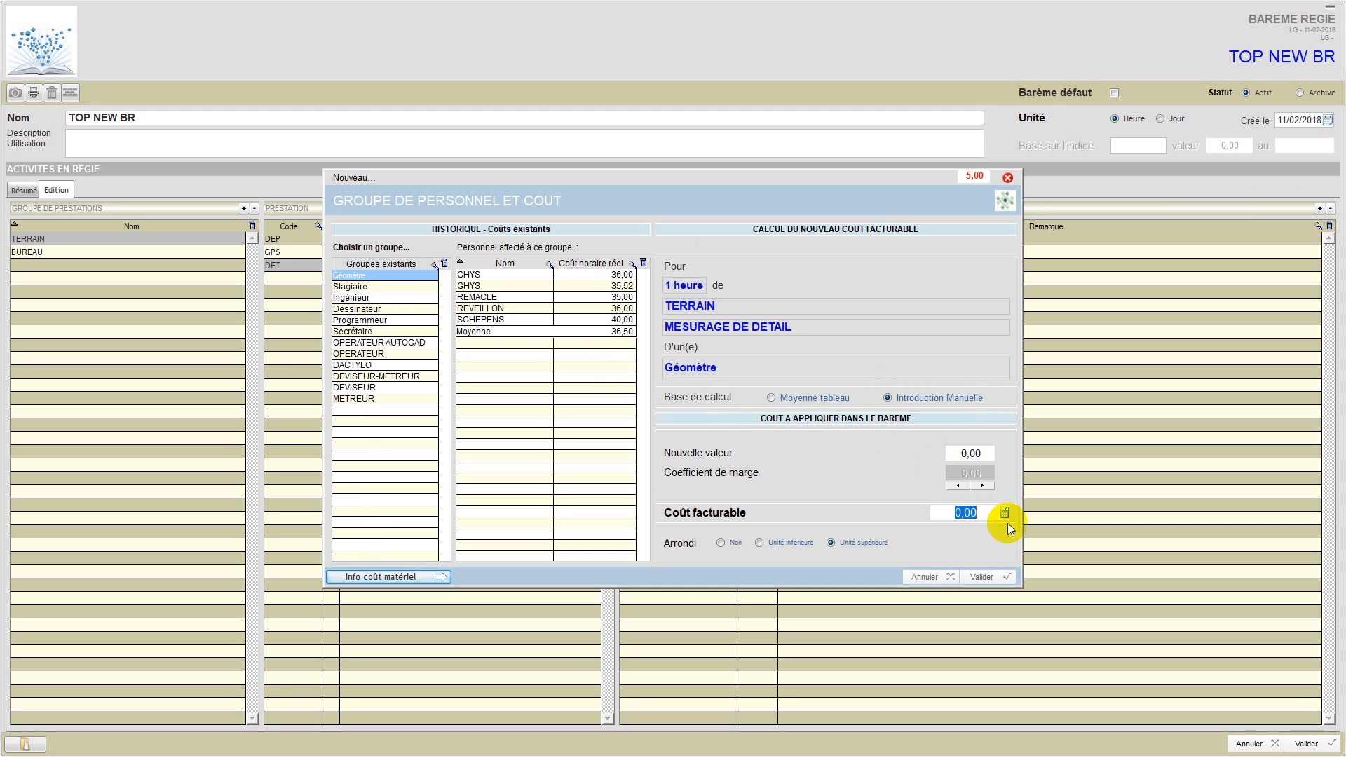
pyautogui.write('75')
pyautogui.click(979, 573)
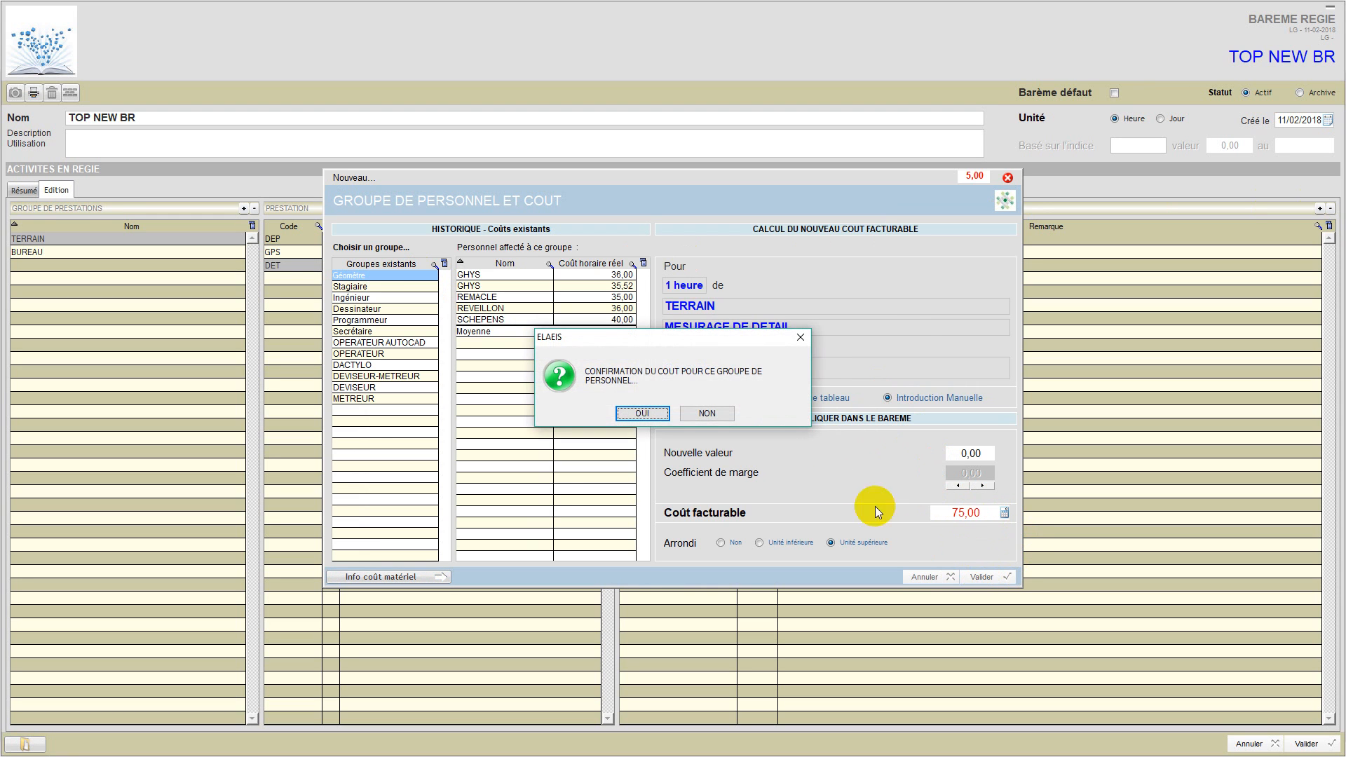
pyautogui.click(650, 414)
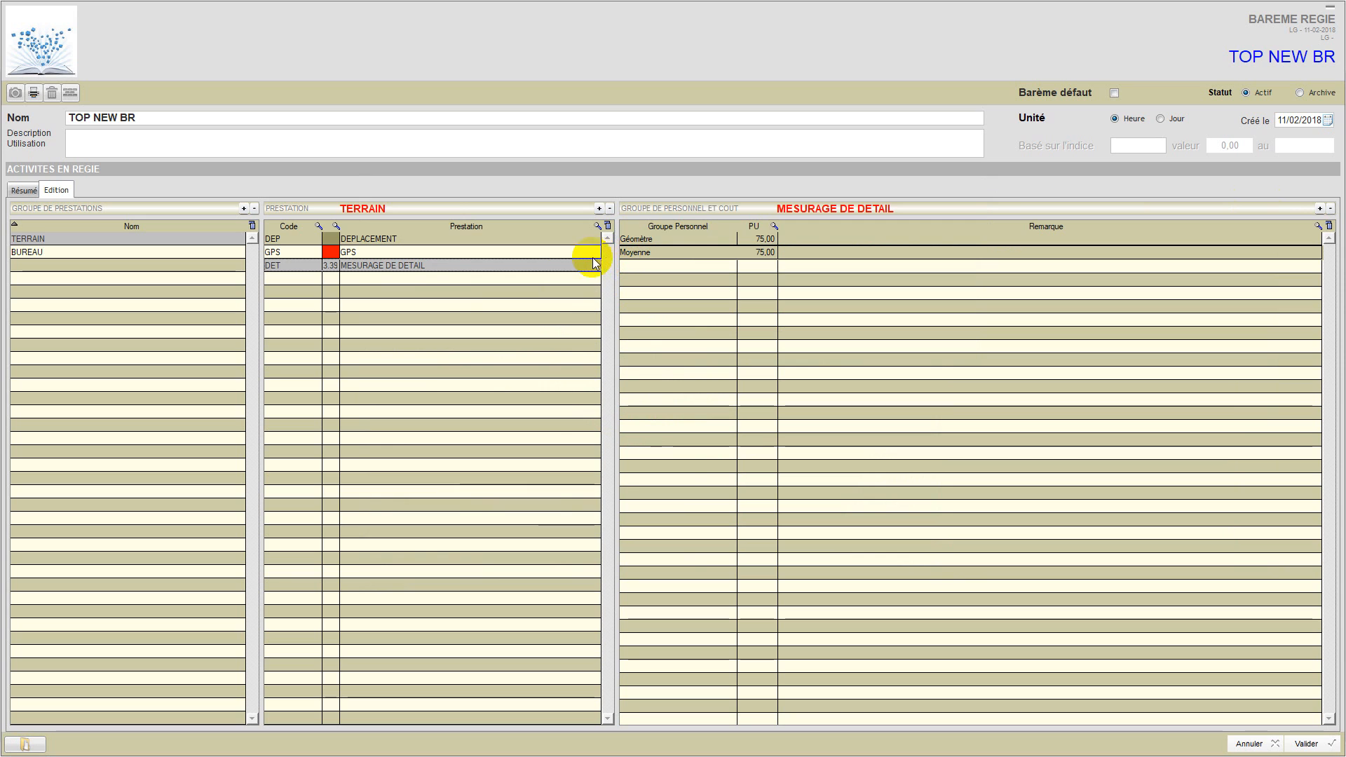
# - Add the Stagiaire personnel group to the MESURAGE DE DETAIL service with a billable cost of 55,00
pyautogui.click(1318, 209)
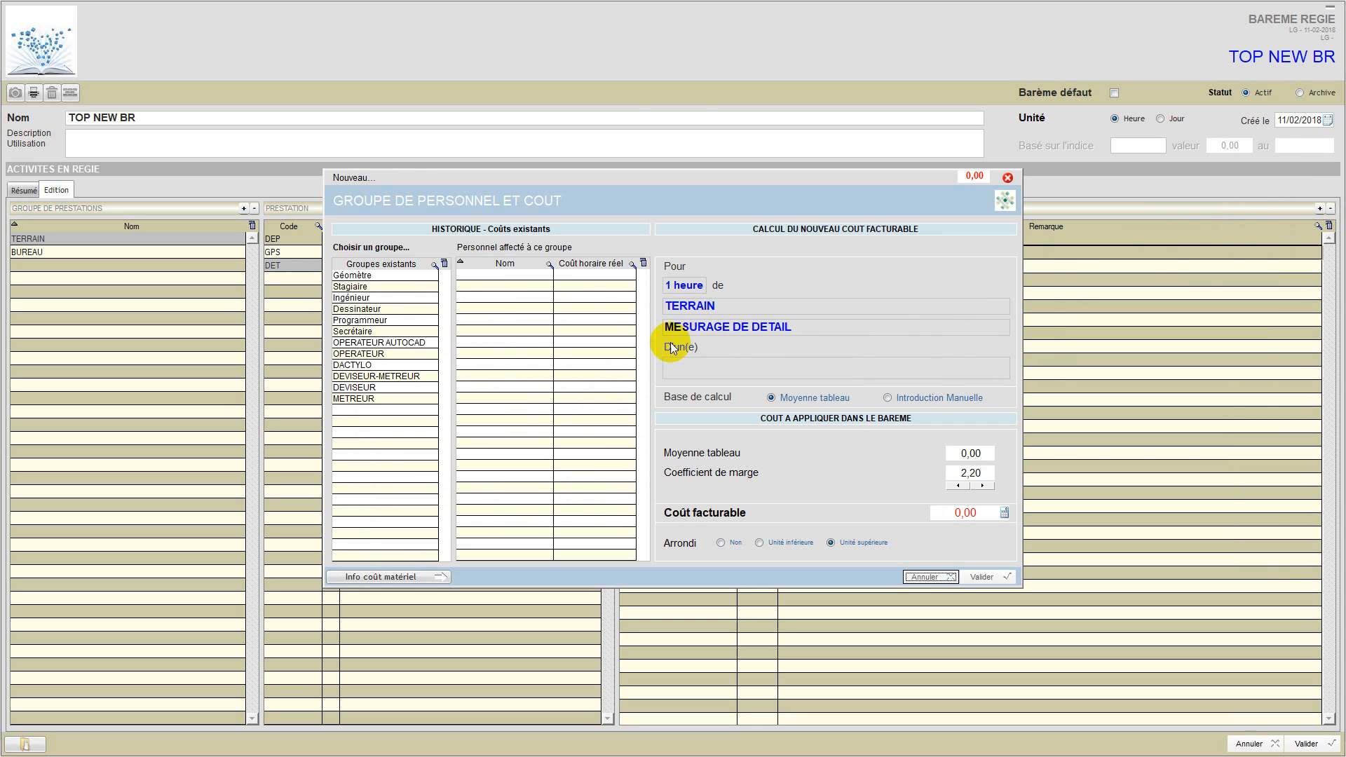
pyautogui.click(393, 288)
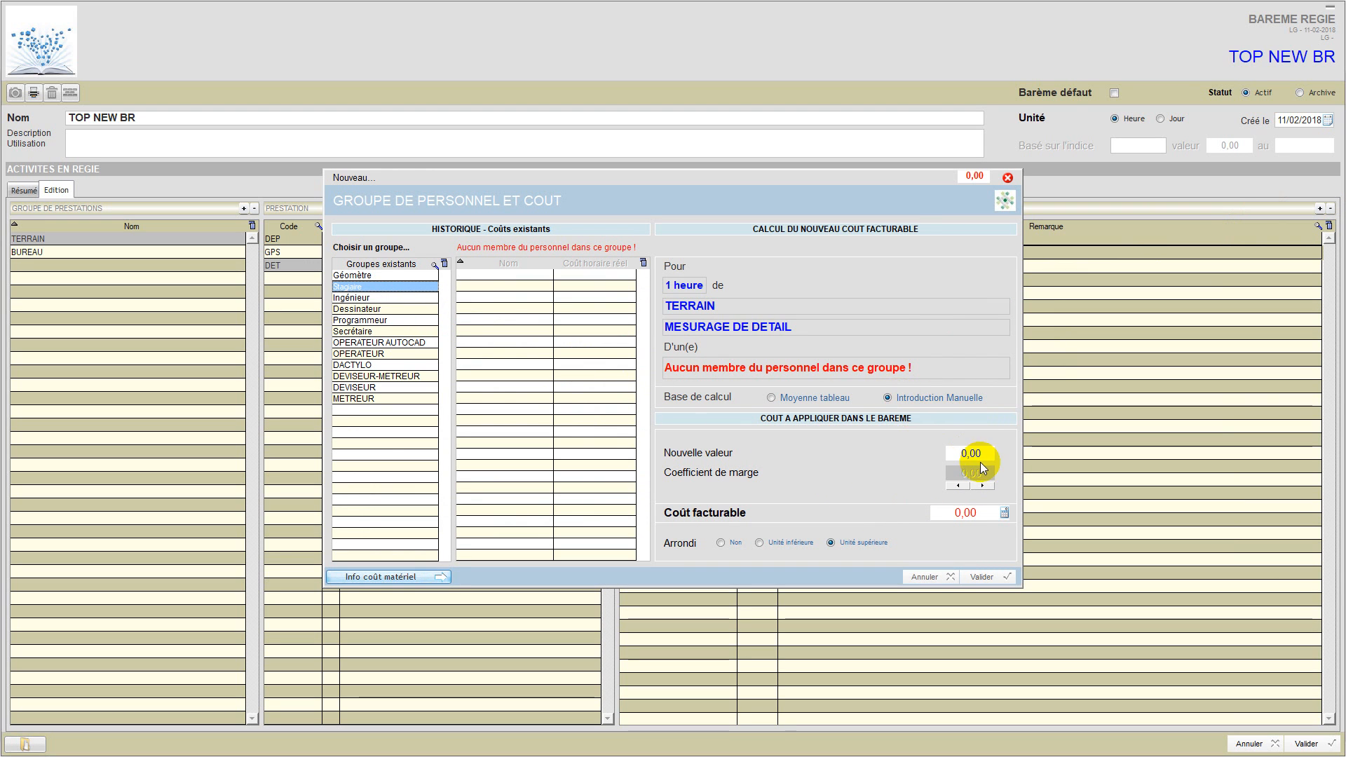
pyautogui.click(973, 510)
pyautogui.write('5')
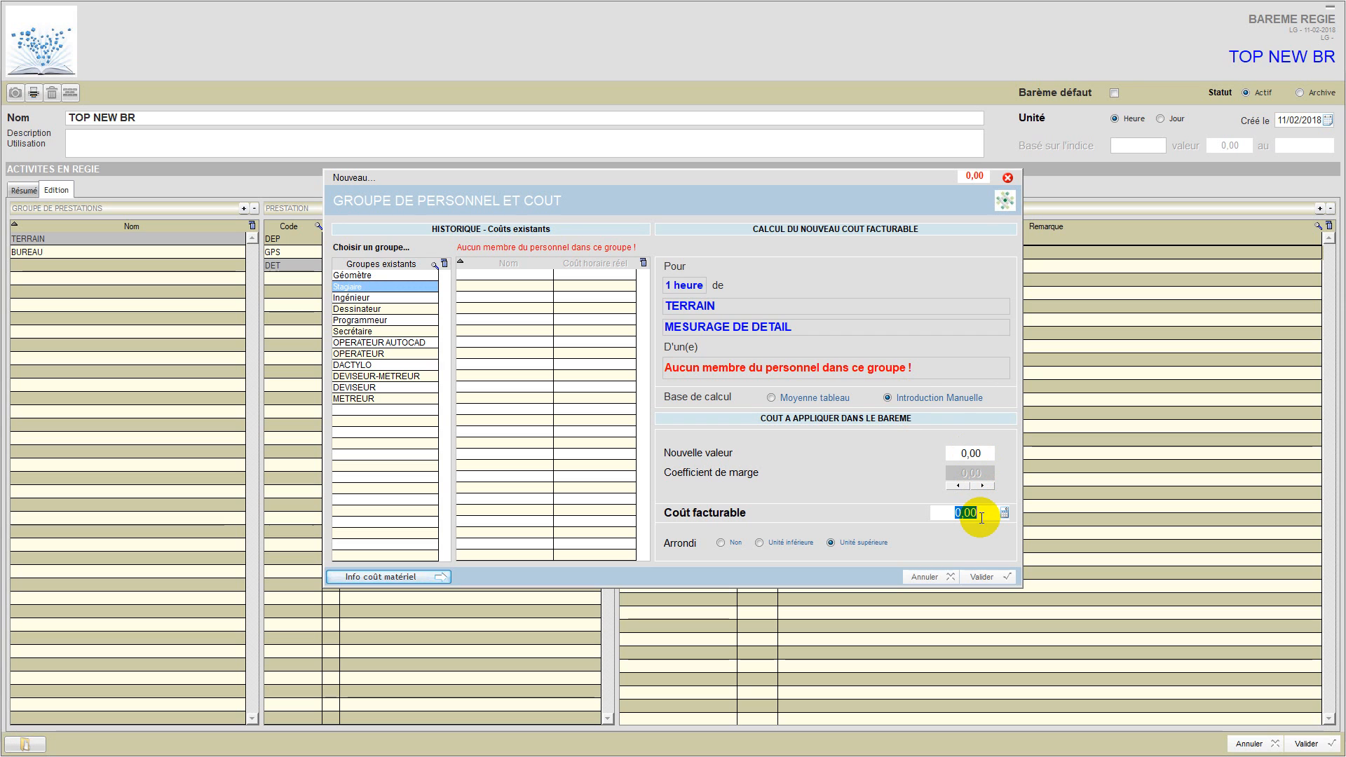
pyautogui.write('5')
pyautogui.click(981, 575)
pyautogui.click(639, 413)
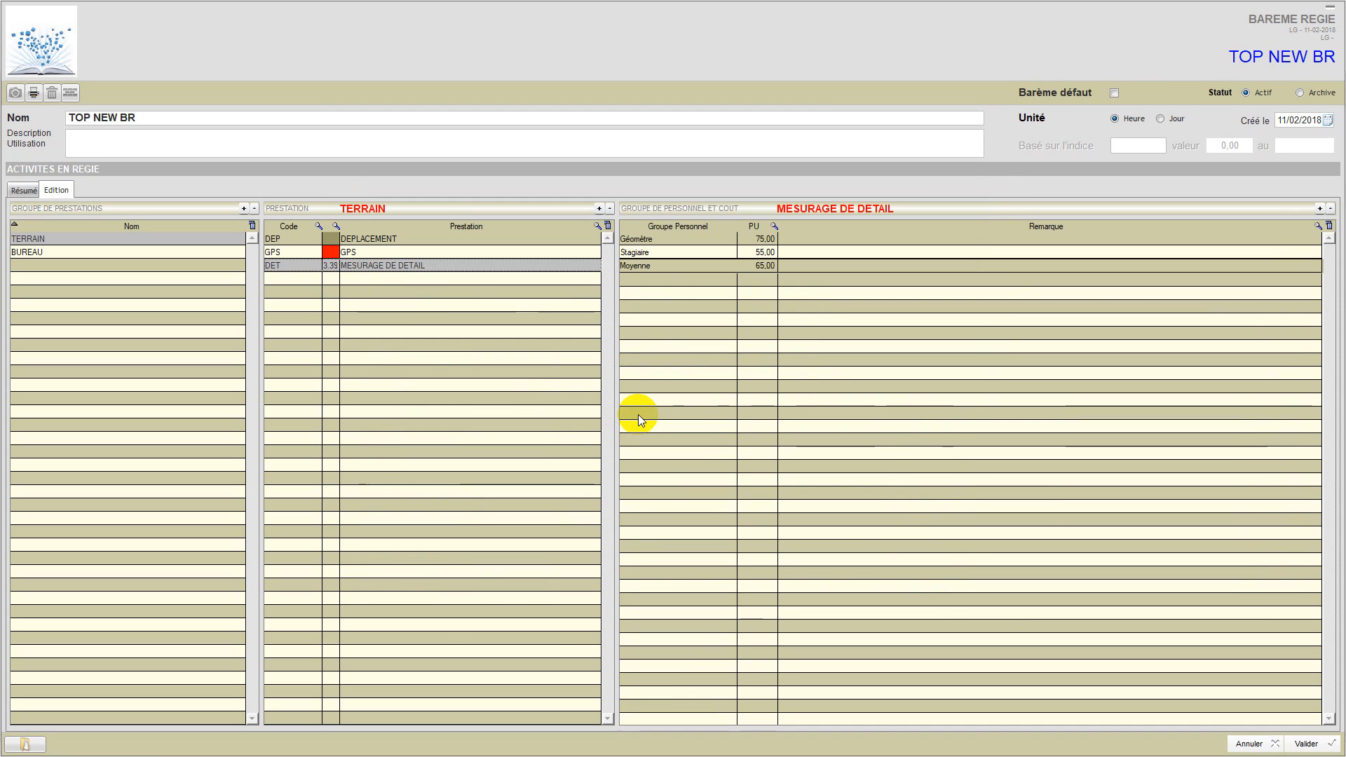
# - Add the Géomètre personnel group to TERRAIN's GPS service with a manually entered billable cost of 100,00
pyautogui.click(427, 252)
pyautogui.click(435, 238)
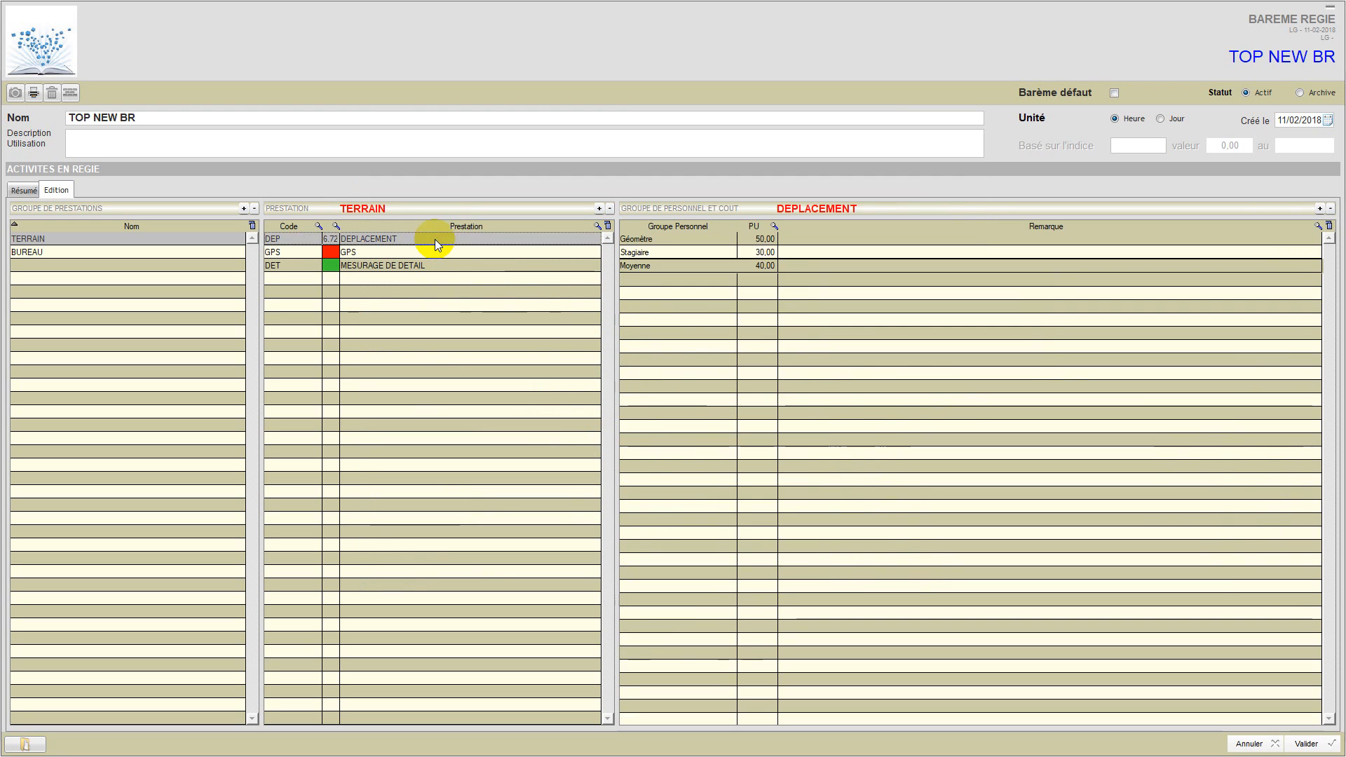
pyautogui.click(423, 267)
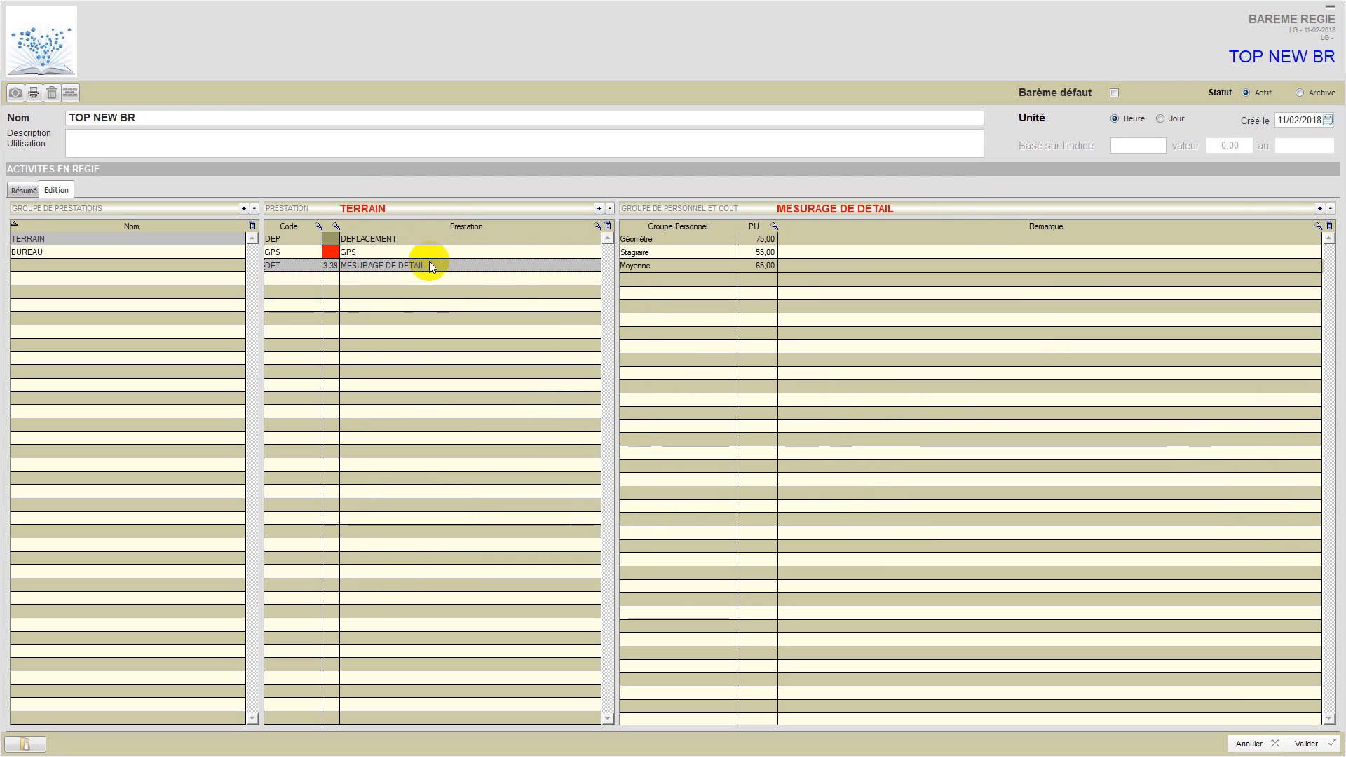
pyautogui.click(431, 254)
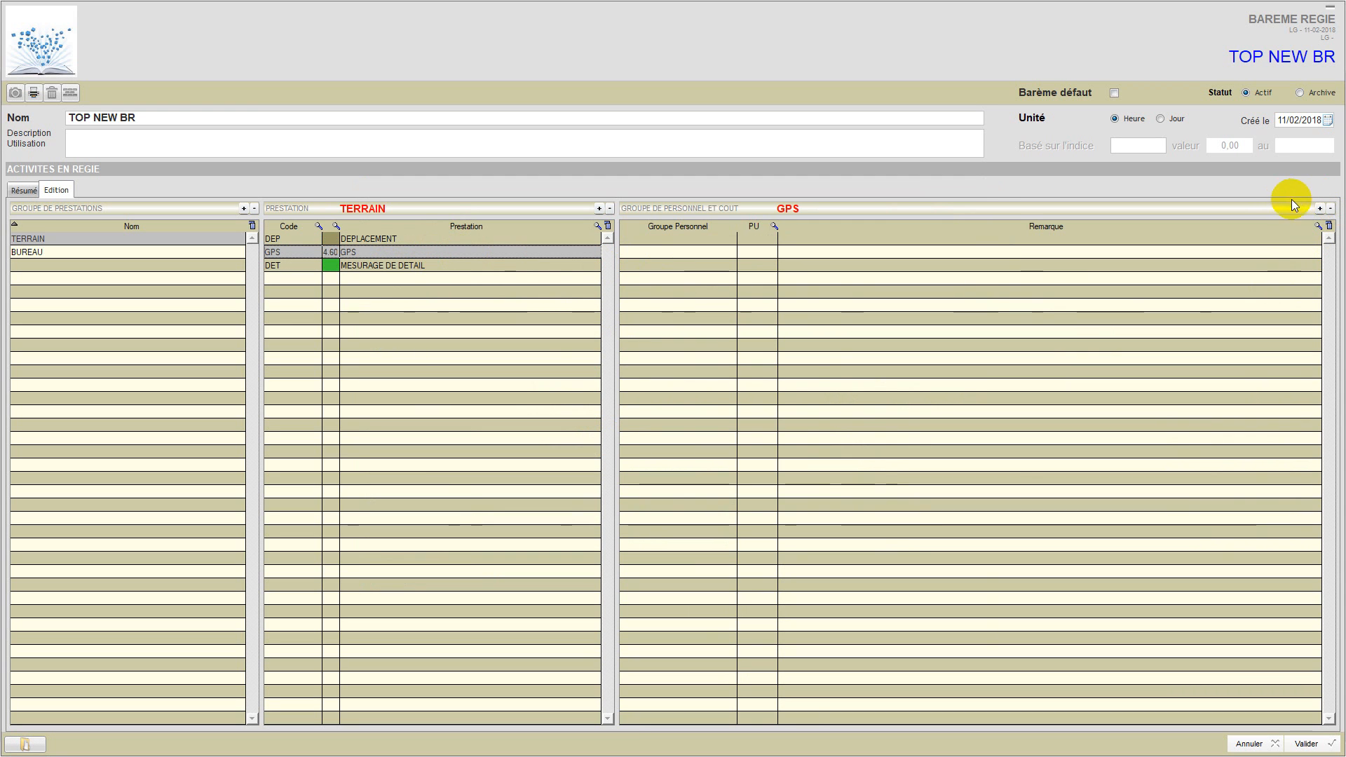
pyautogui.click(1319, 208)
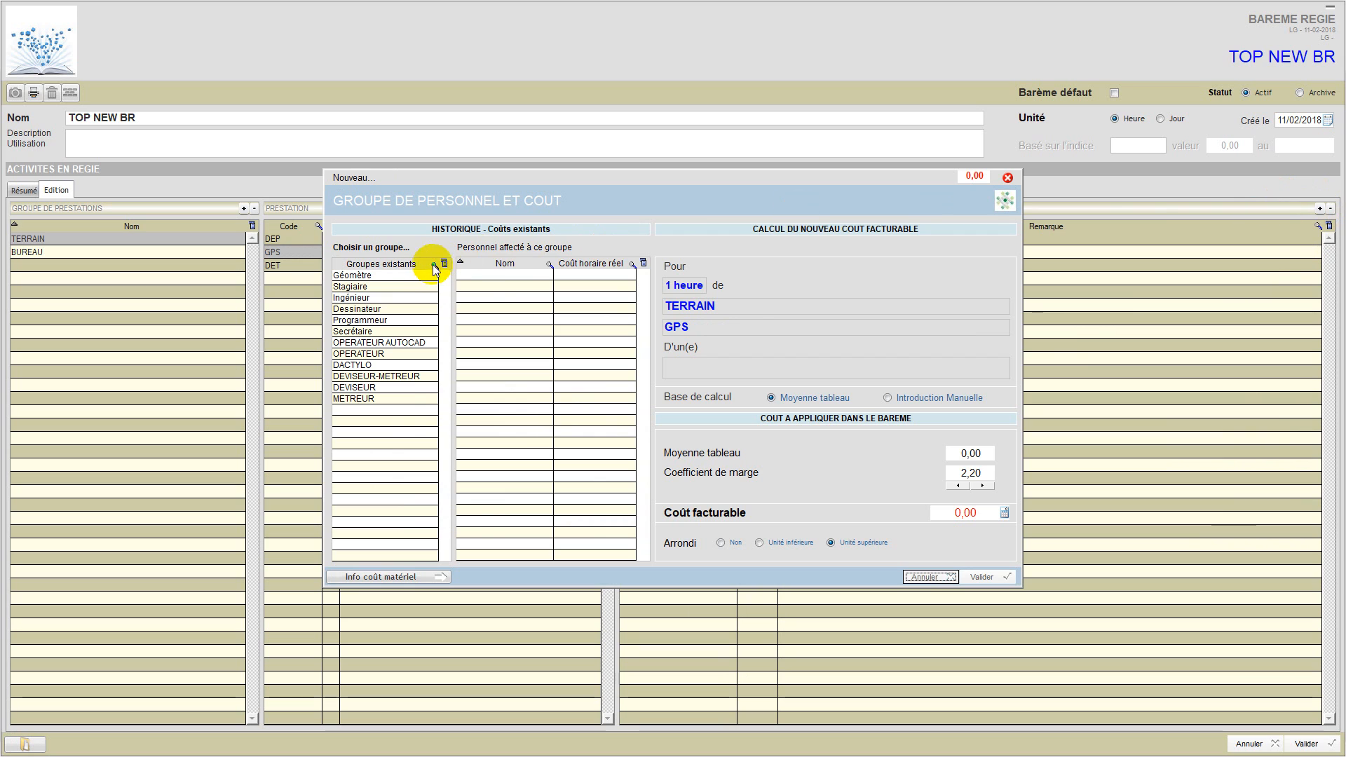
pyautogui.click(411, 277)
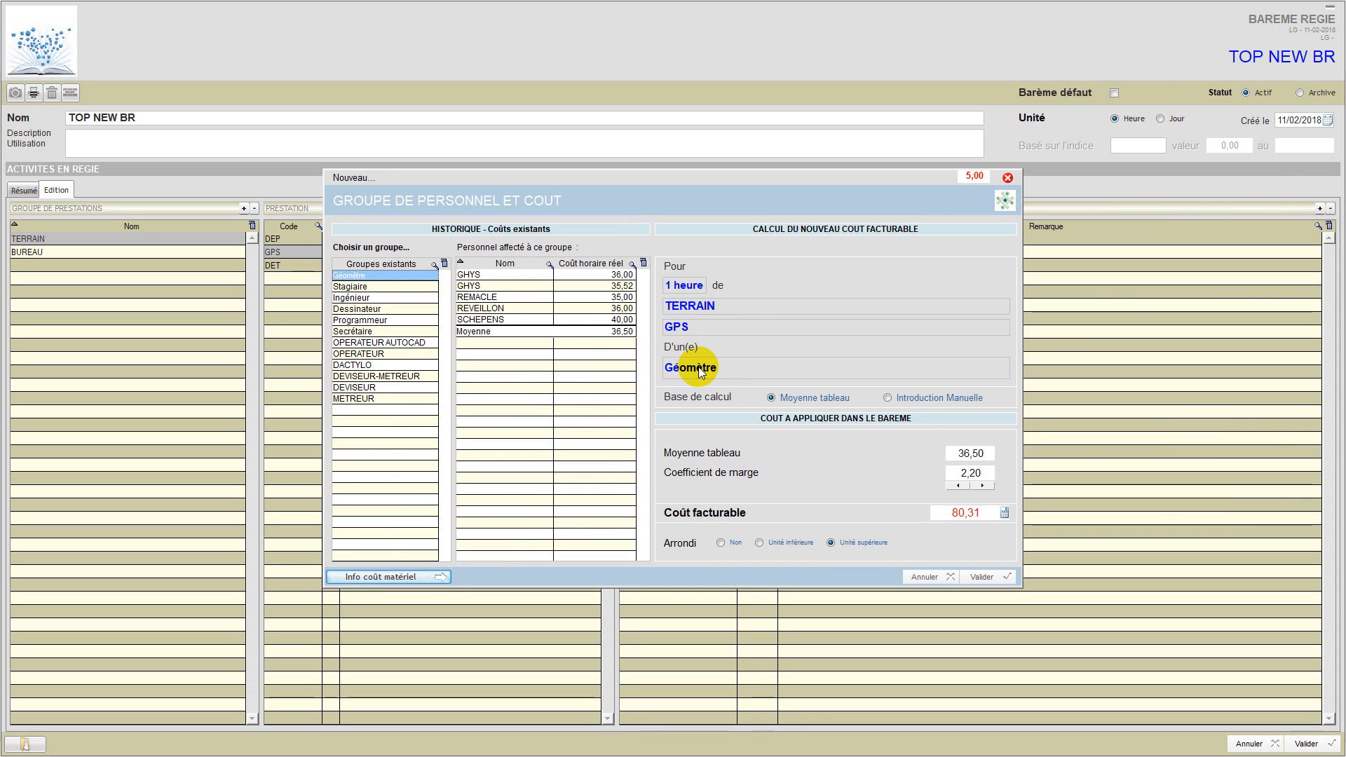
pyautogui.click(987, 510)
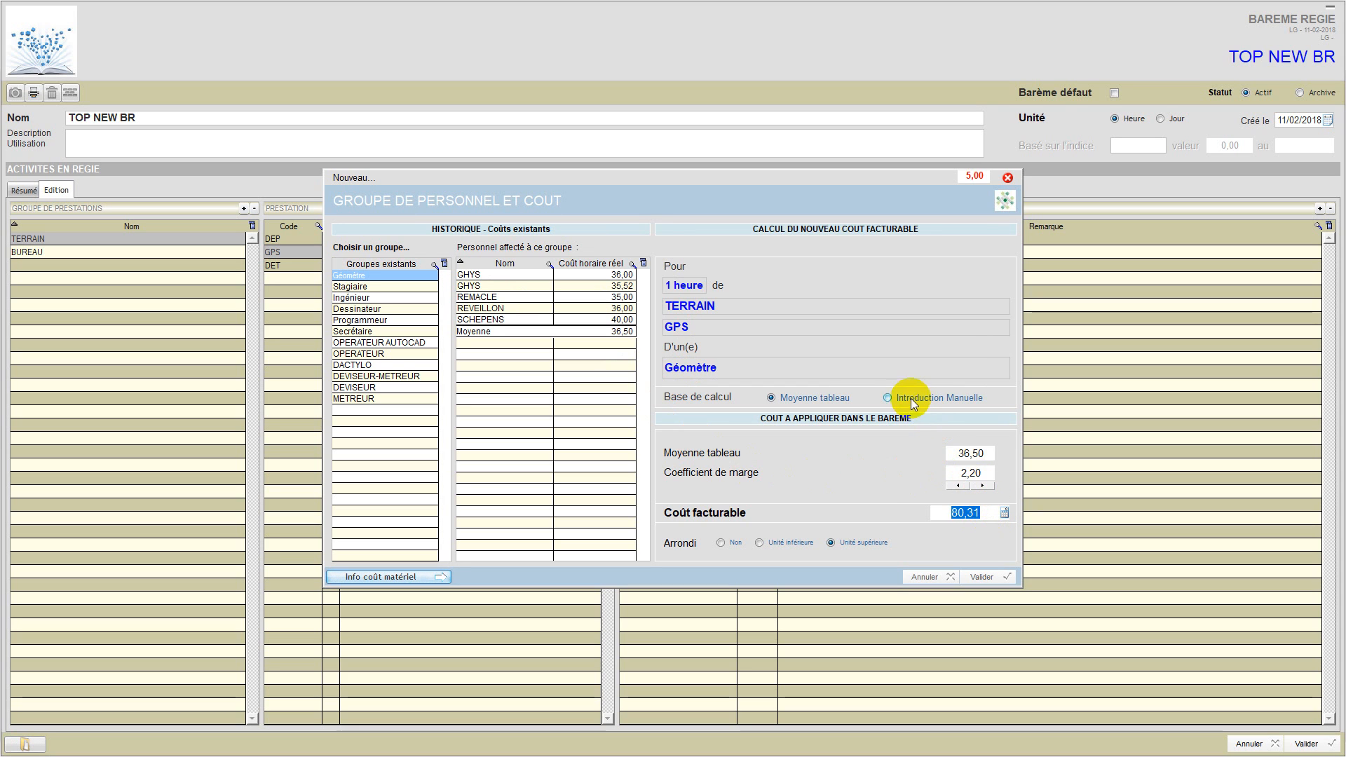
pyautogui.click(888, 397)
pyautogui.click(986, 512)
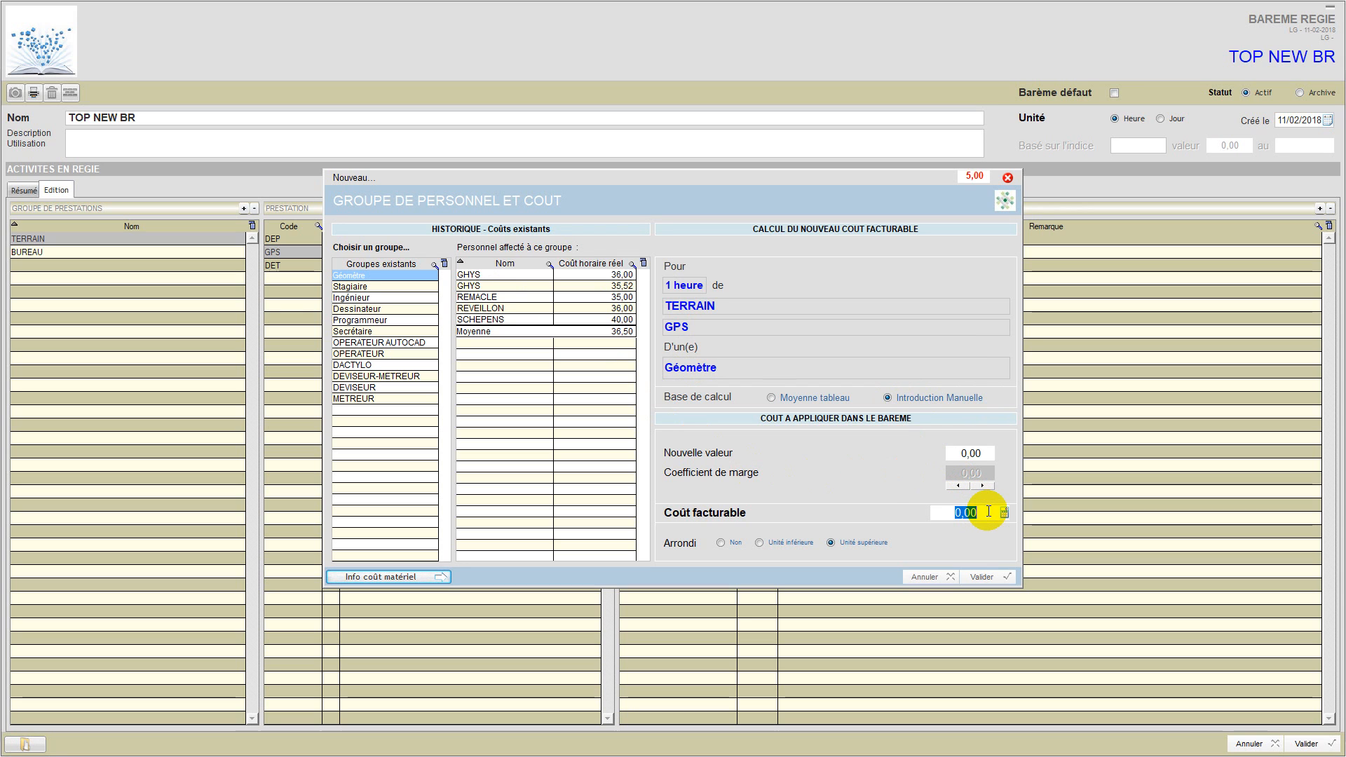
pyautogui.write('100')
pyautogui.click(977, 581)
pyautogui.click(649, 412)
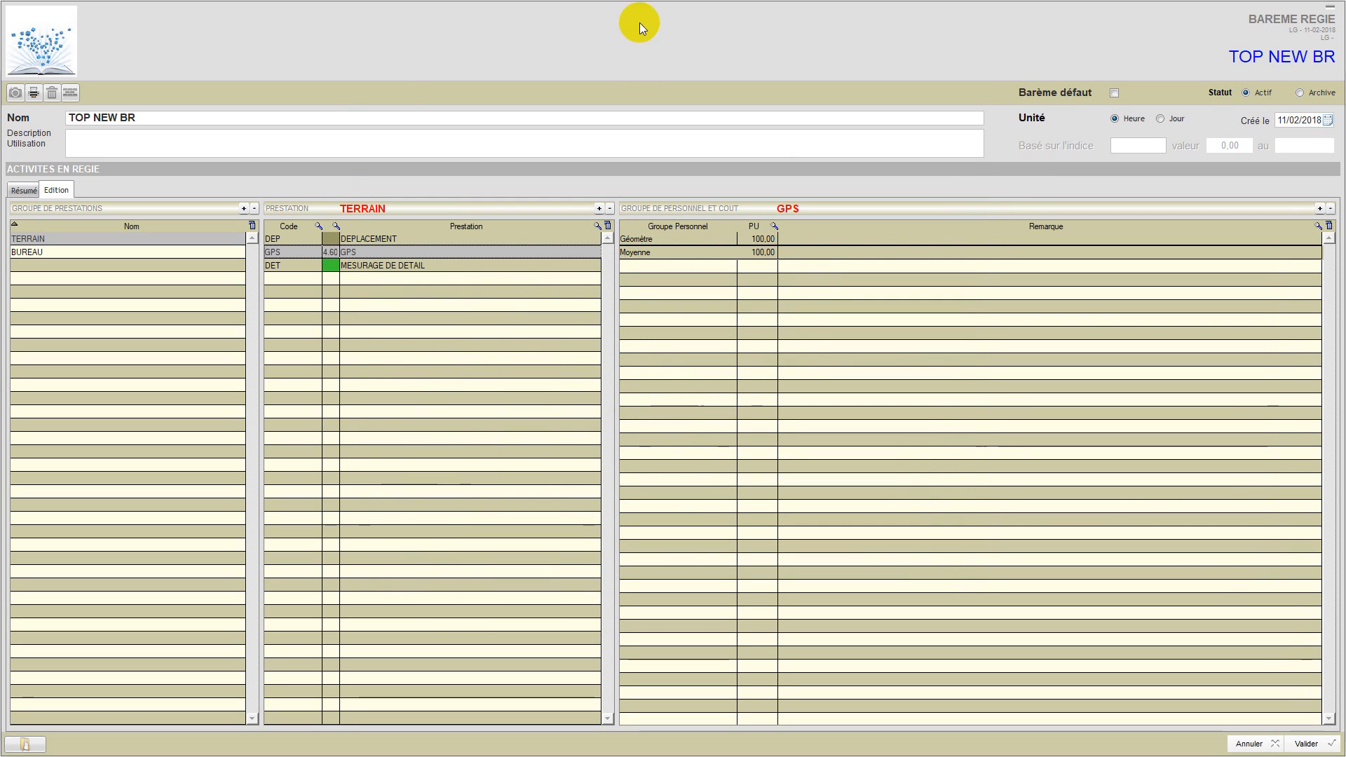
# - Review the personnel costs of TERRAIN's services and examine the barème's structure as a tree diagram
pyautogui.click(389, 239)
pyautogui.click(382, 250)
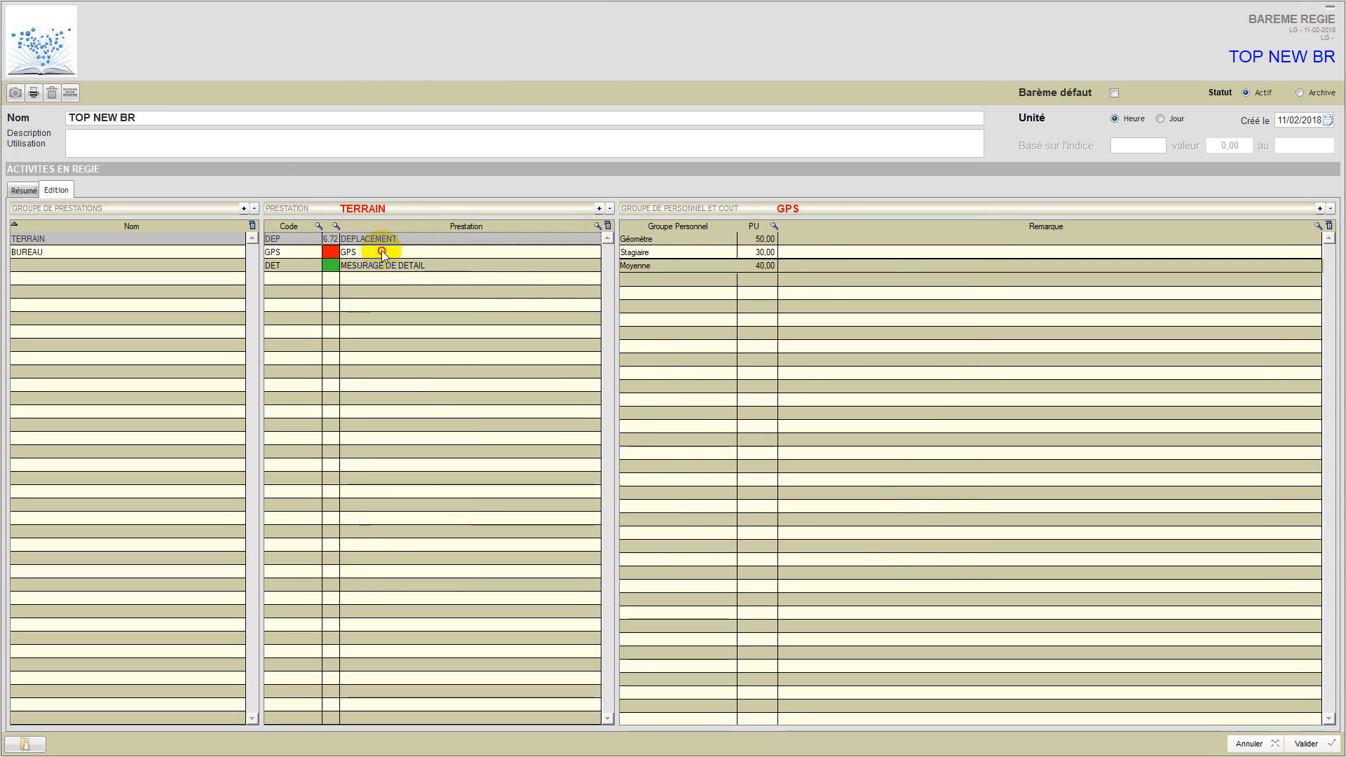
pyautogui.click(380, 265)
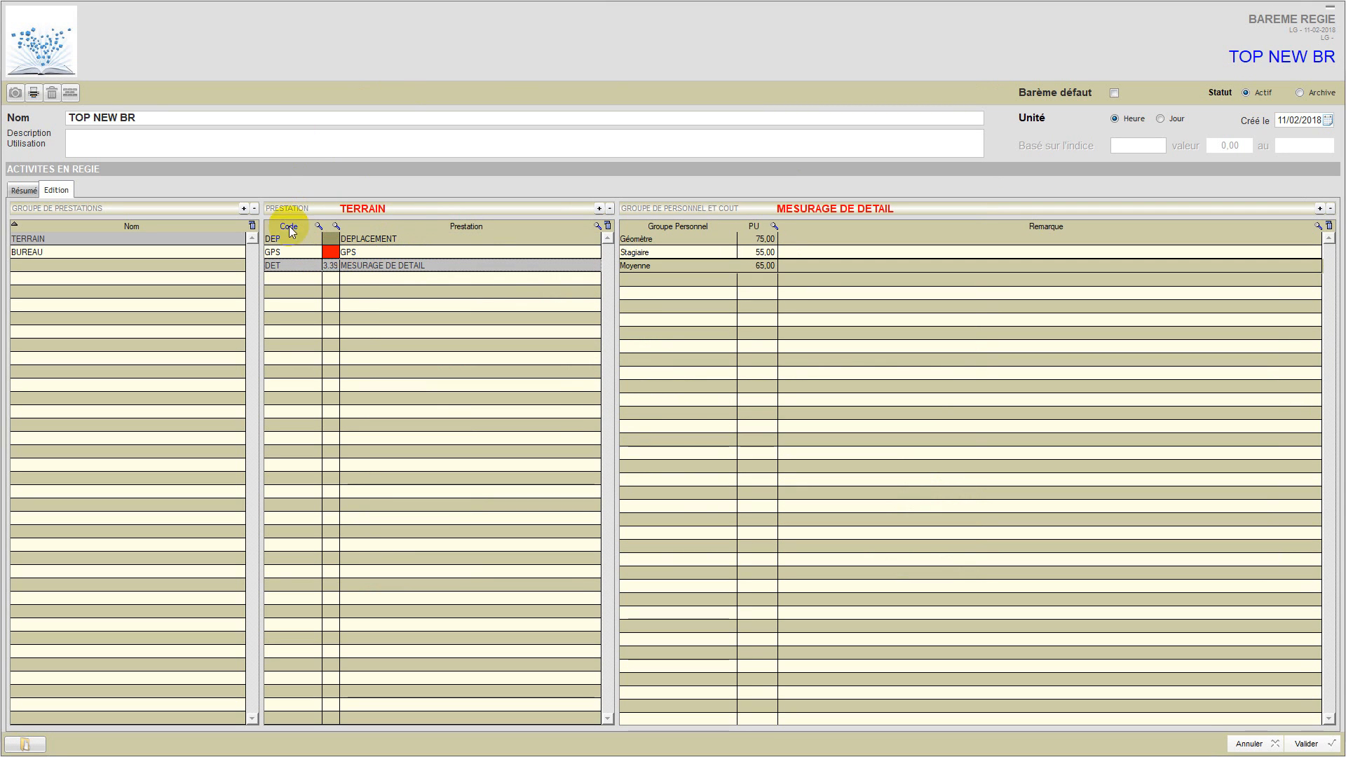
pyautogui.click(70, 94)
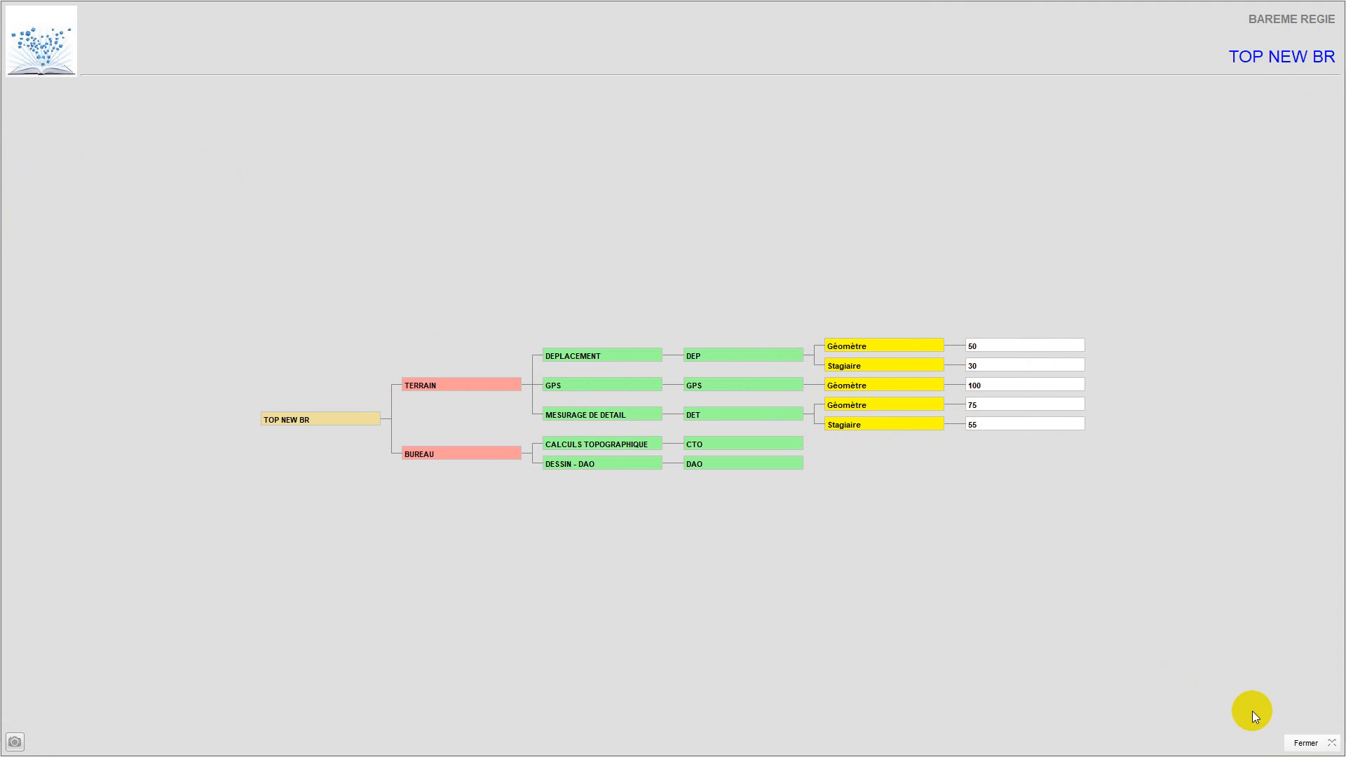
pyautogui.click(1306, 742)
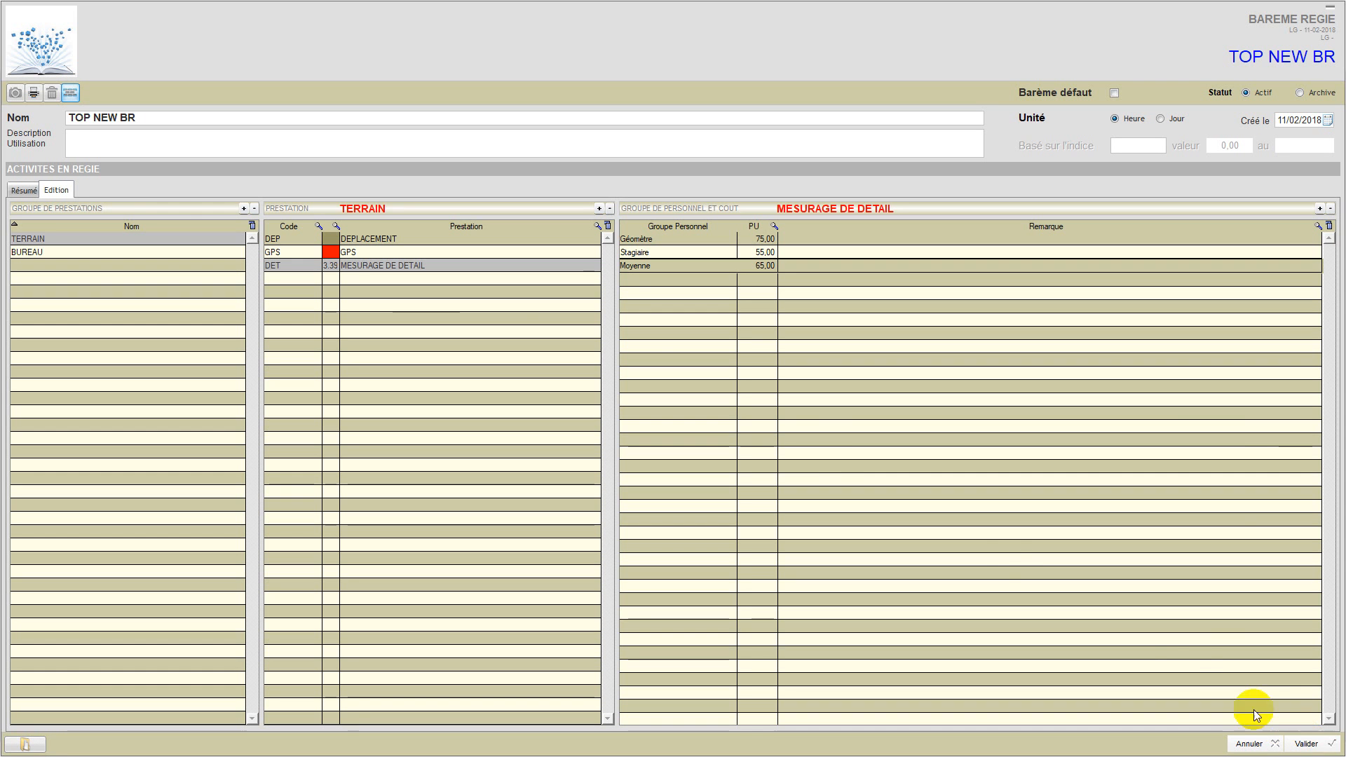
# - Add the Géomètre personnel group to BUREAU's CALCULS TOPOGRAPHIQUE service with a manually entered billable cost of 80,00
pyautogui.click(63, 252)
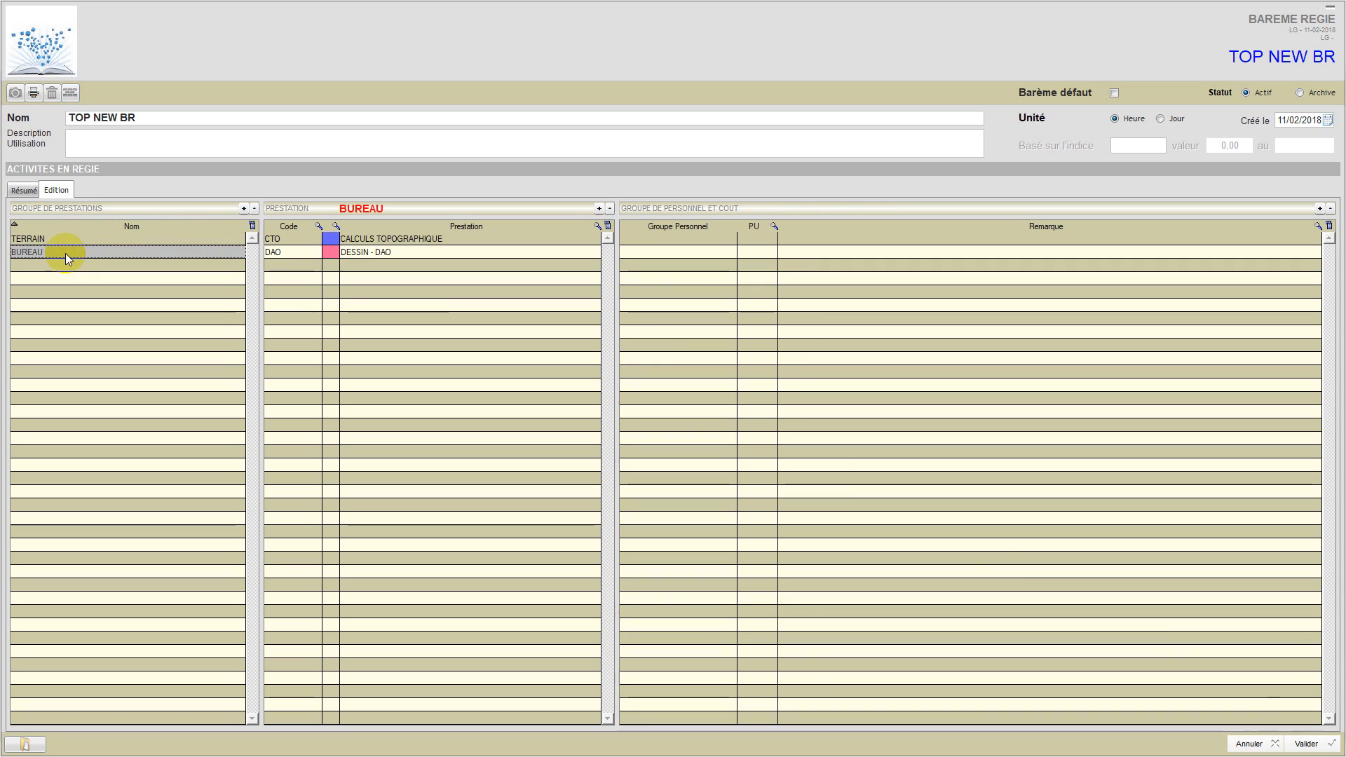
pyautogui.click(432, 240)
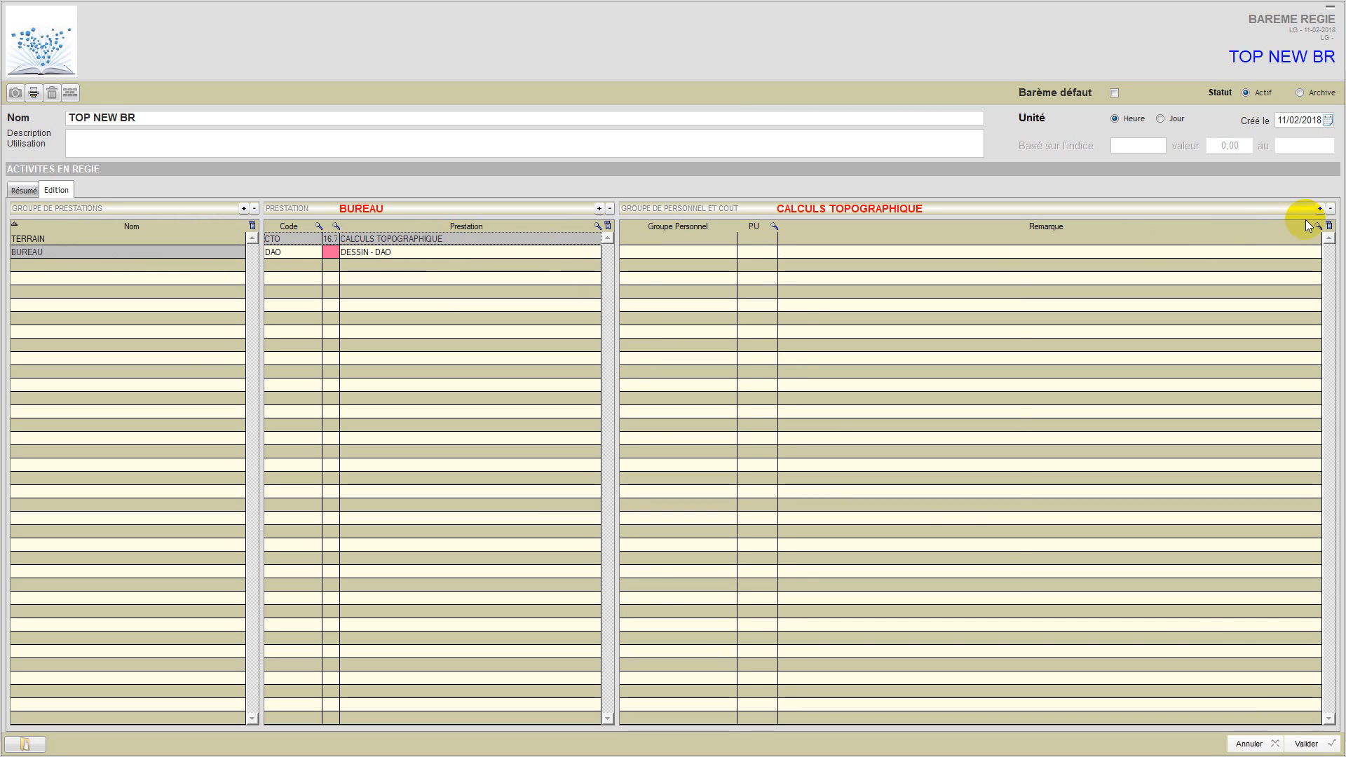
pyautogui.click(1319, 208)
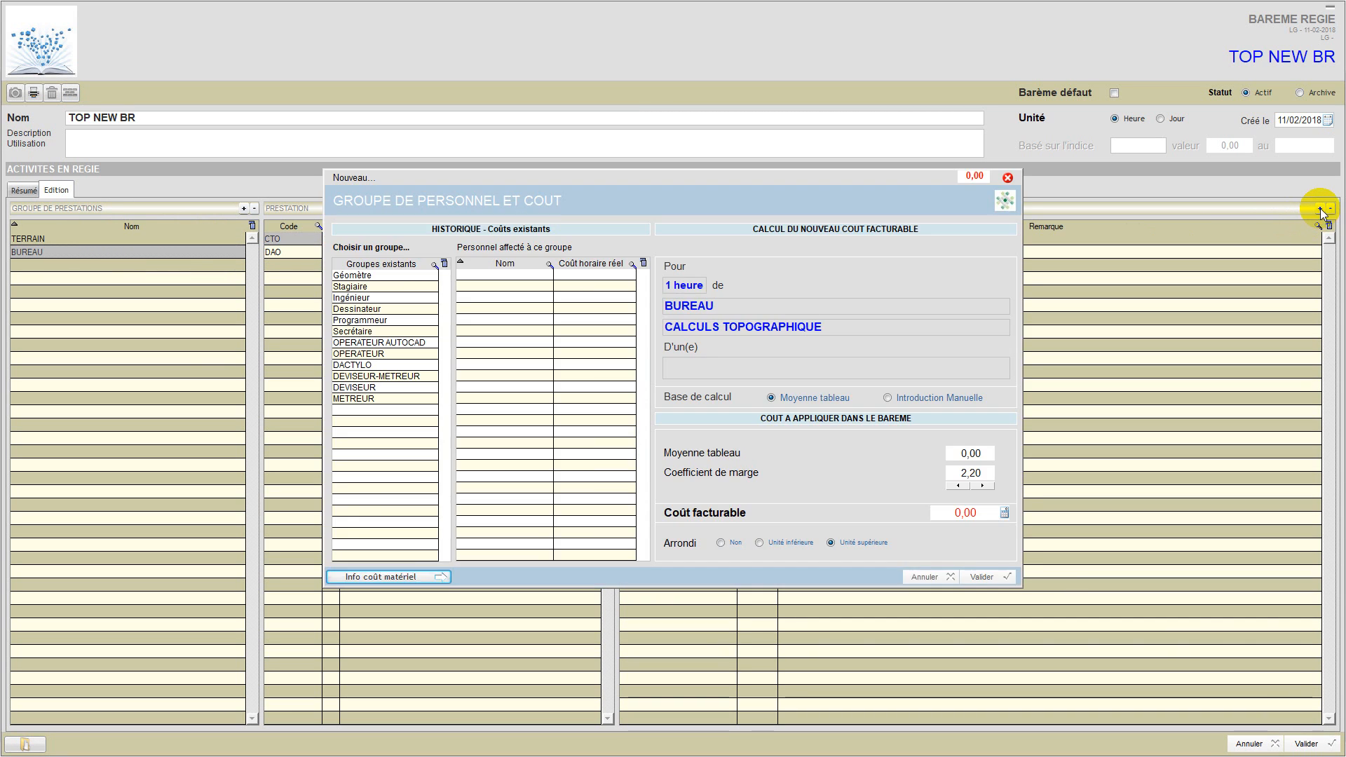
pyautogui.click(371, 275)
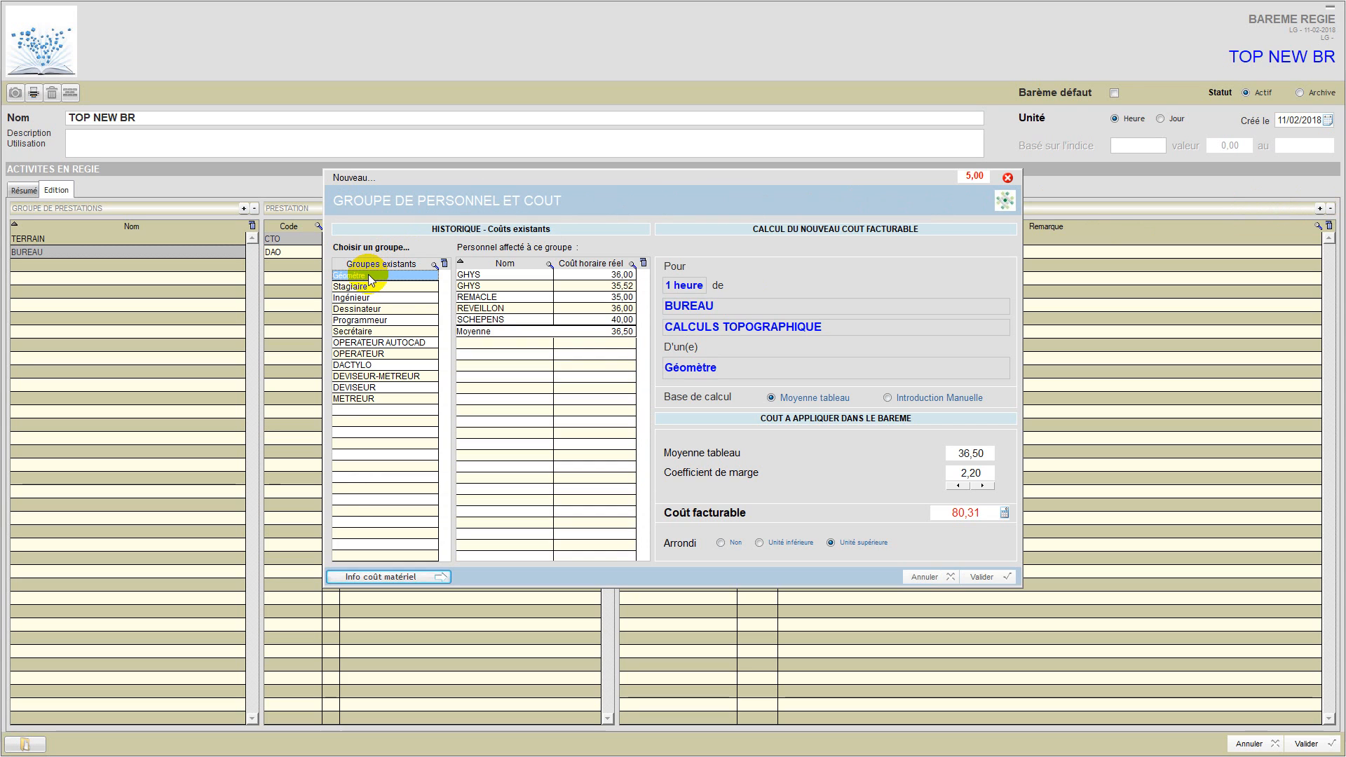
pyautogui.click(888, 398)
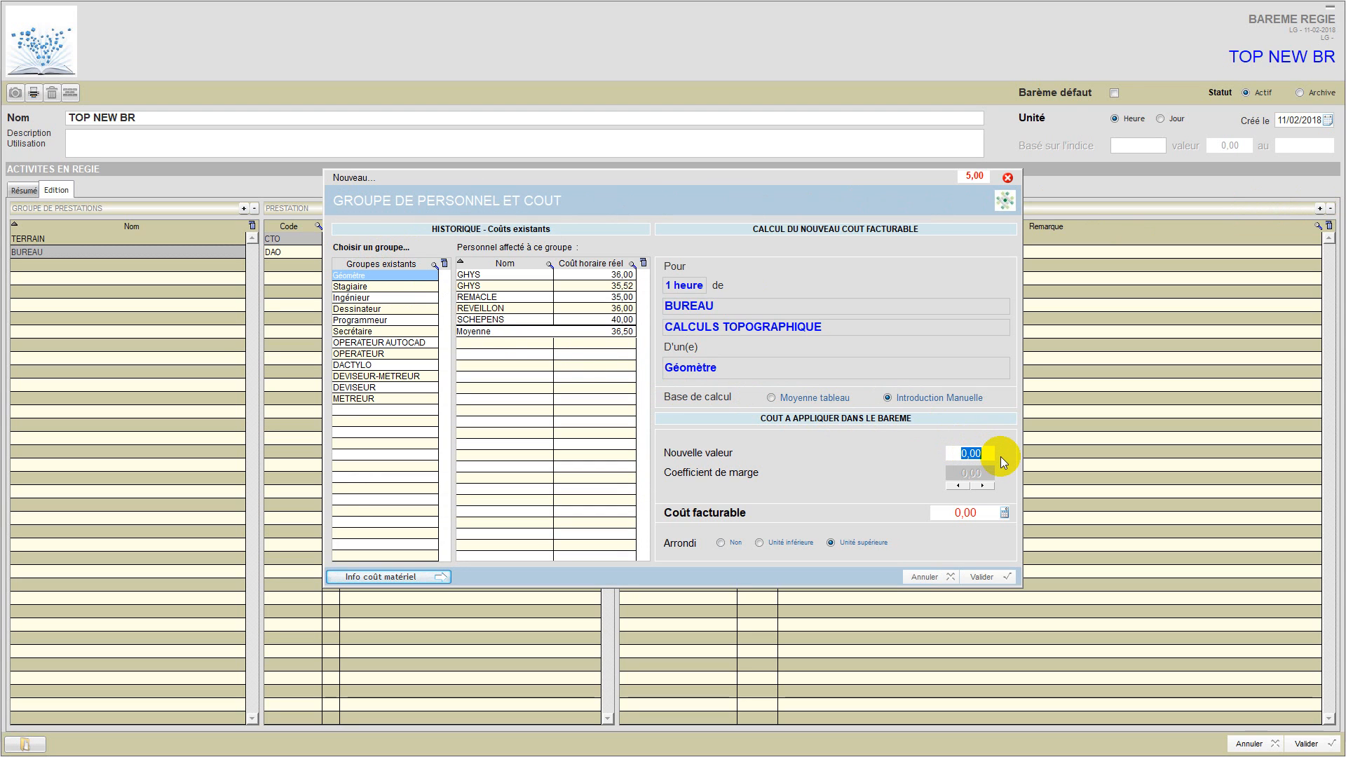
pyautogui.write('80')
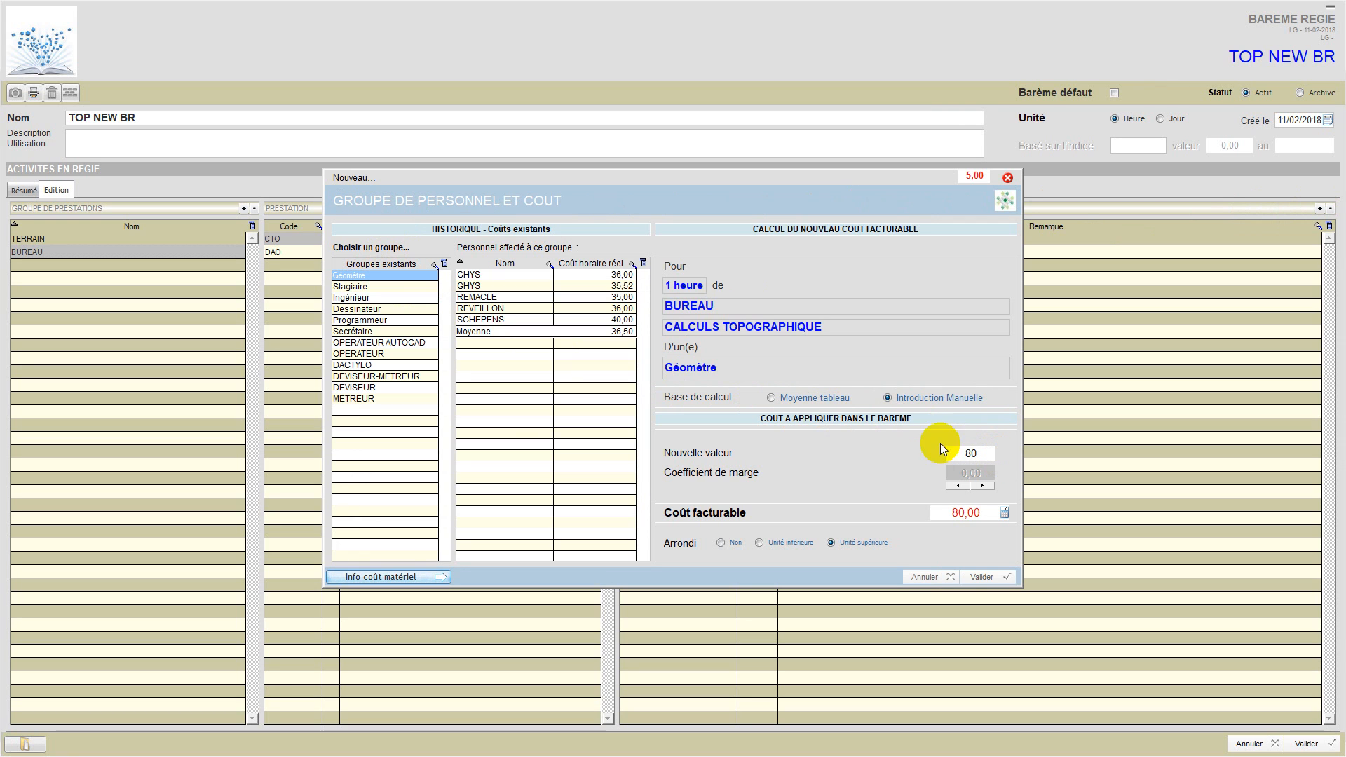
pyautogui.click(976, 577)
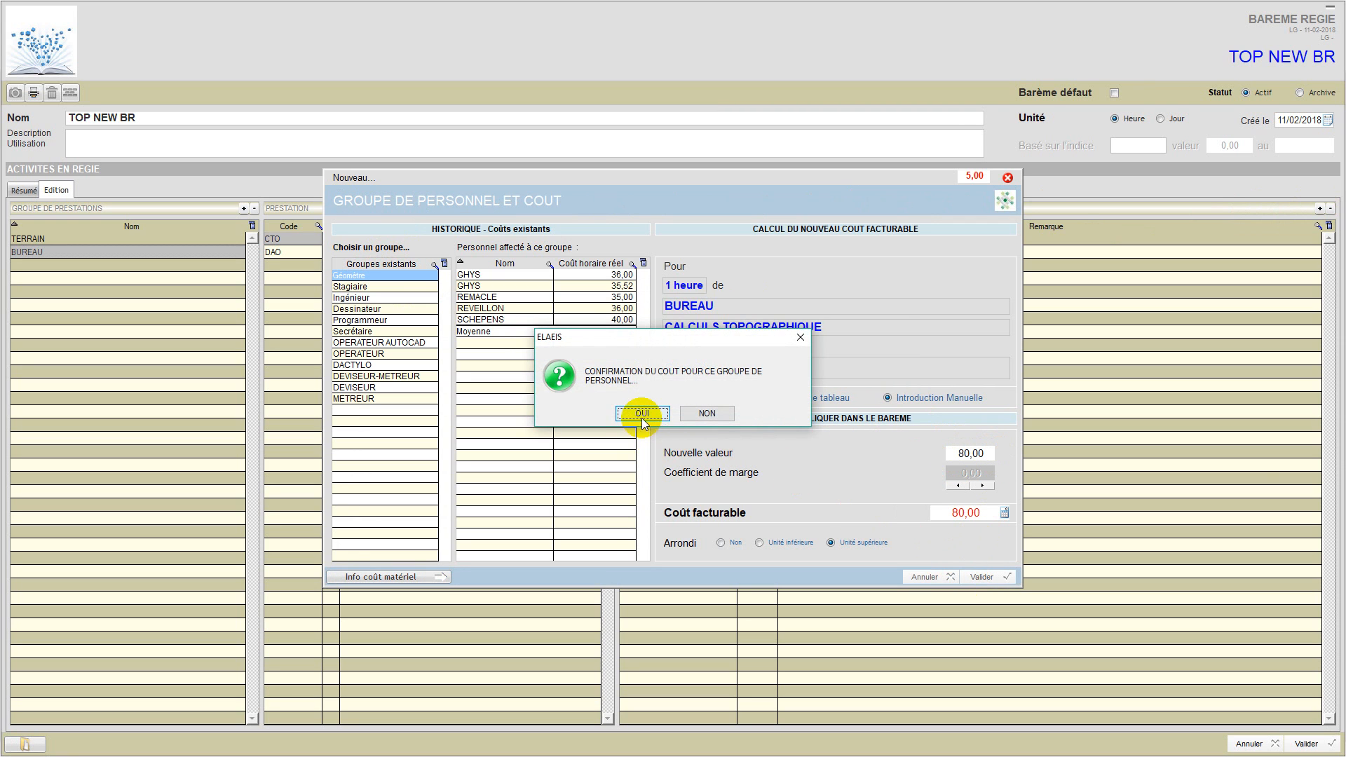
pyautogui.click(642, 414)
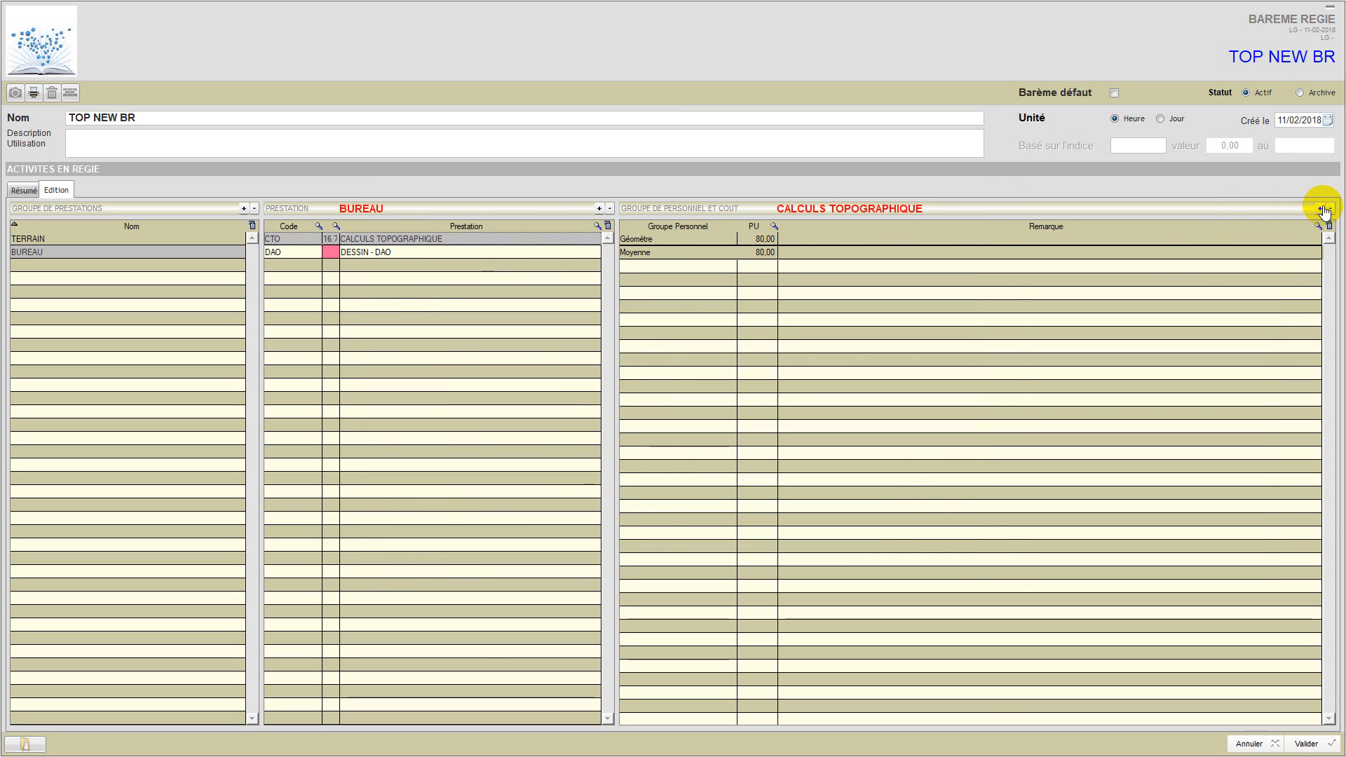
# - Add the Stagiaire personnel group to the CALCULS TOPOGRAPHIQUE service with a billable cost of 60,00
pyautogui.click(1320, 208)
pyautogui.click(401, 287)
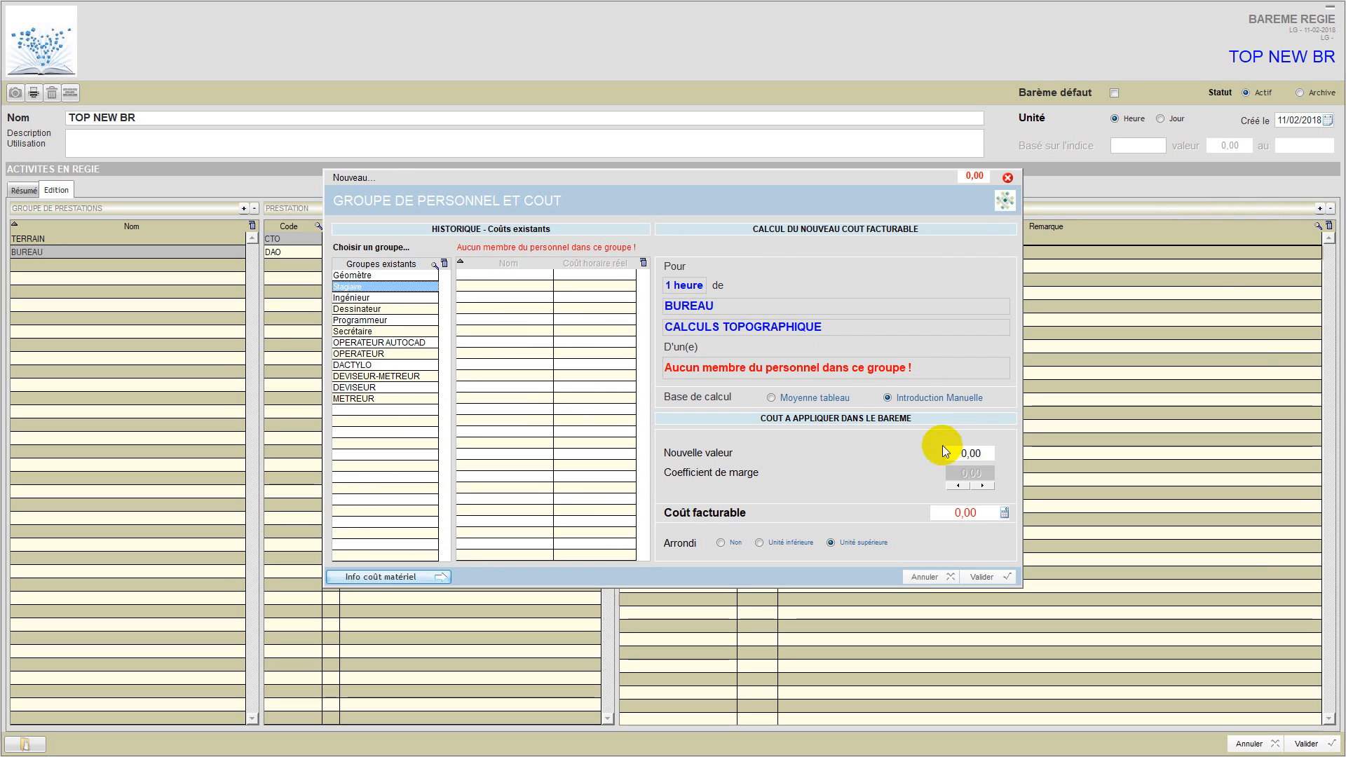
pyautogui.click(972, 513)
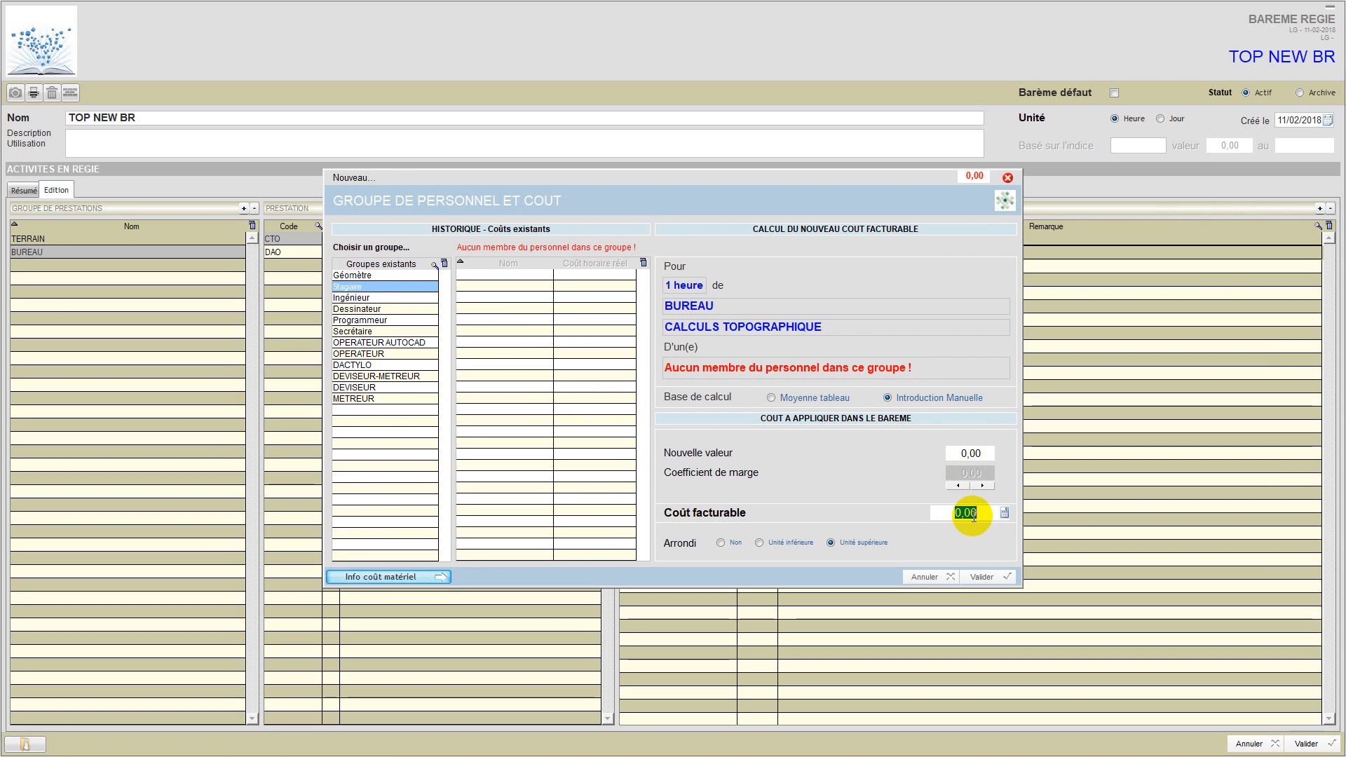
pyautogui.write('60')
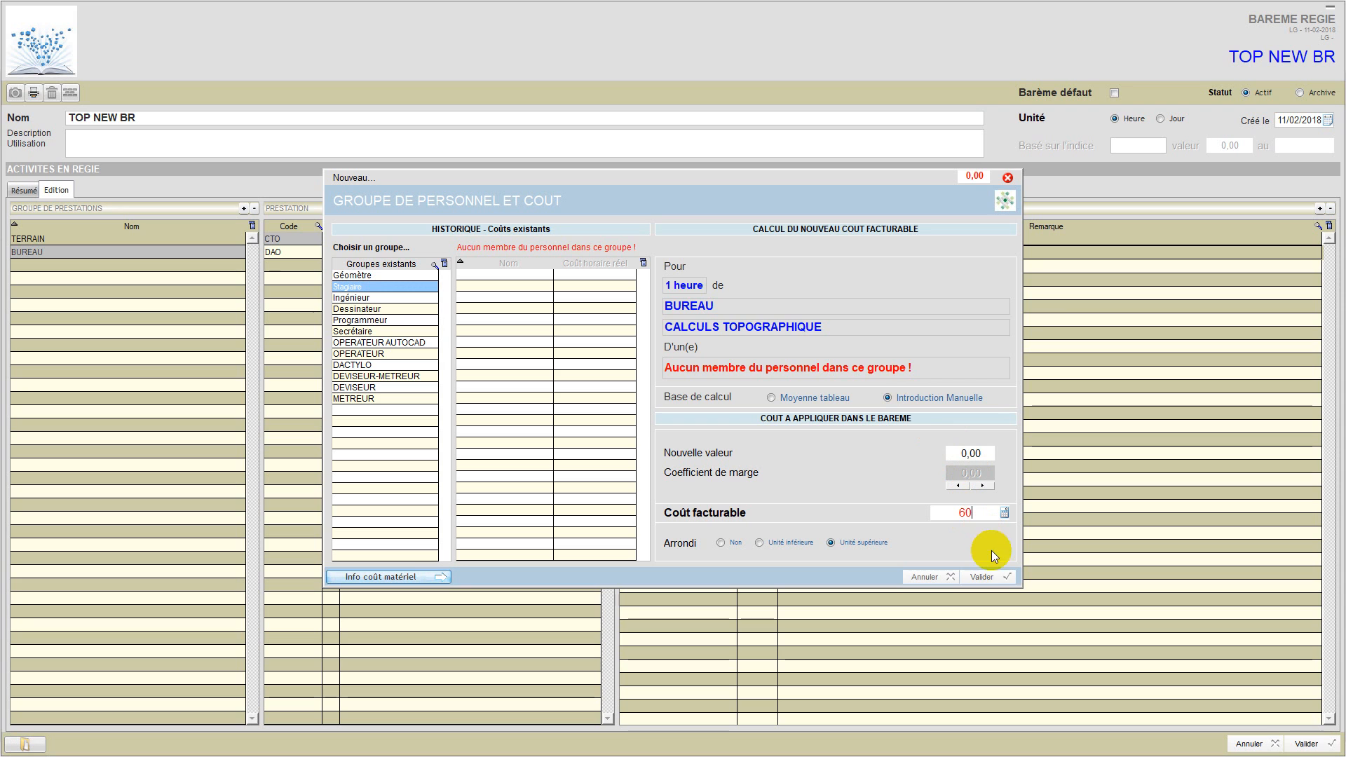
pyautogui.click(978, 576)
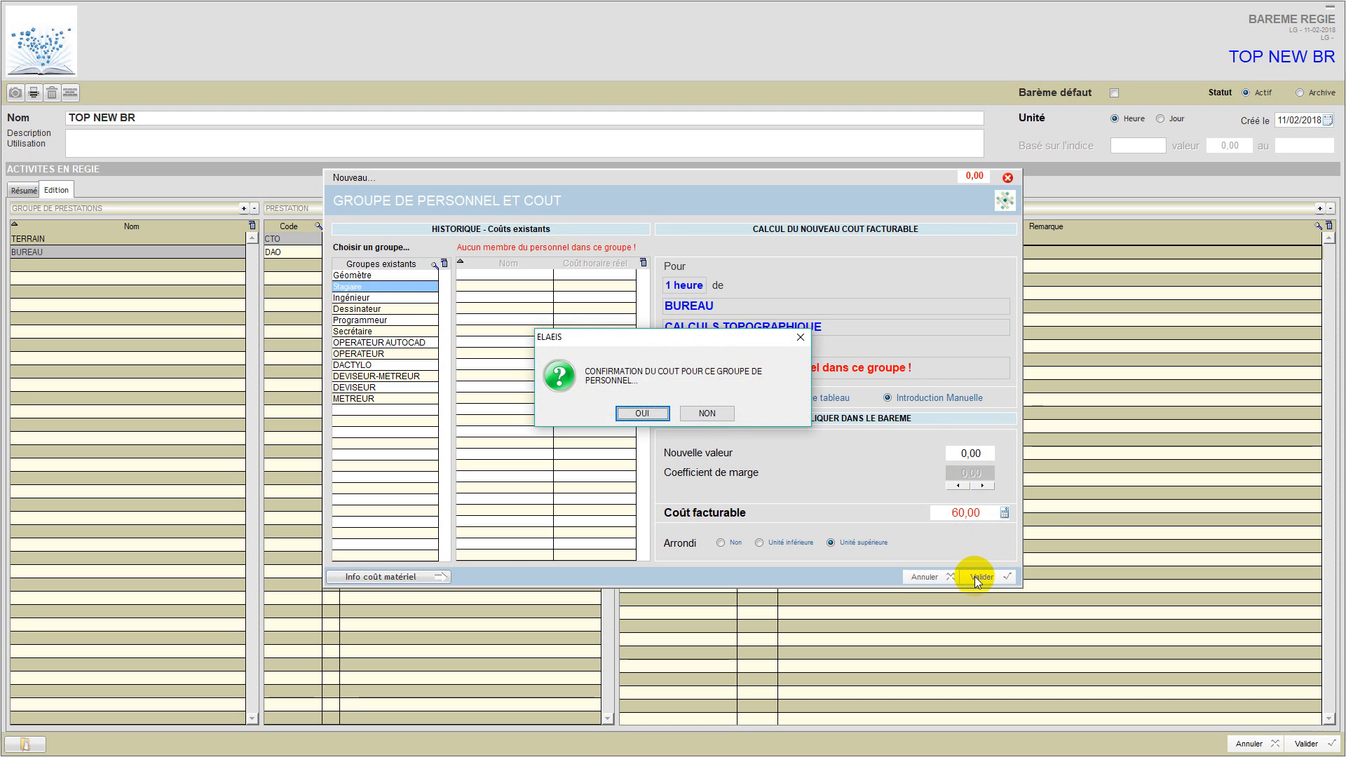
pyautogui.click(649, 413)
# - Add the Dessinateur personnel group to BUREAU's DESSIN - DAO service with a billable cost of 70,00
pyautogui.click(457, 250)
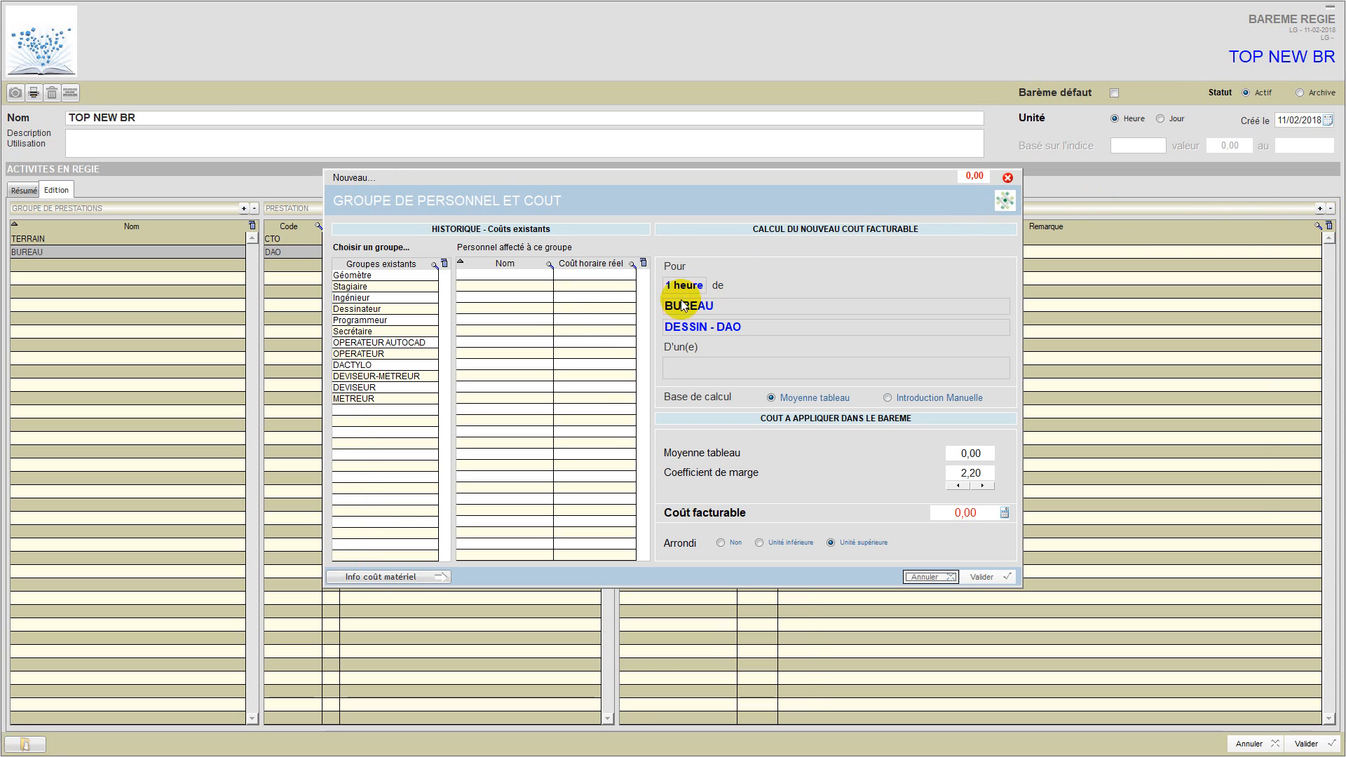
pyautogui.click(413, 309)
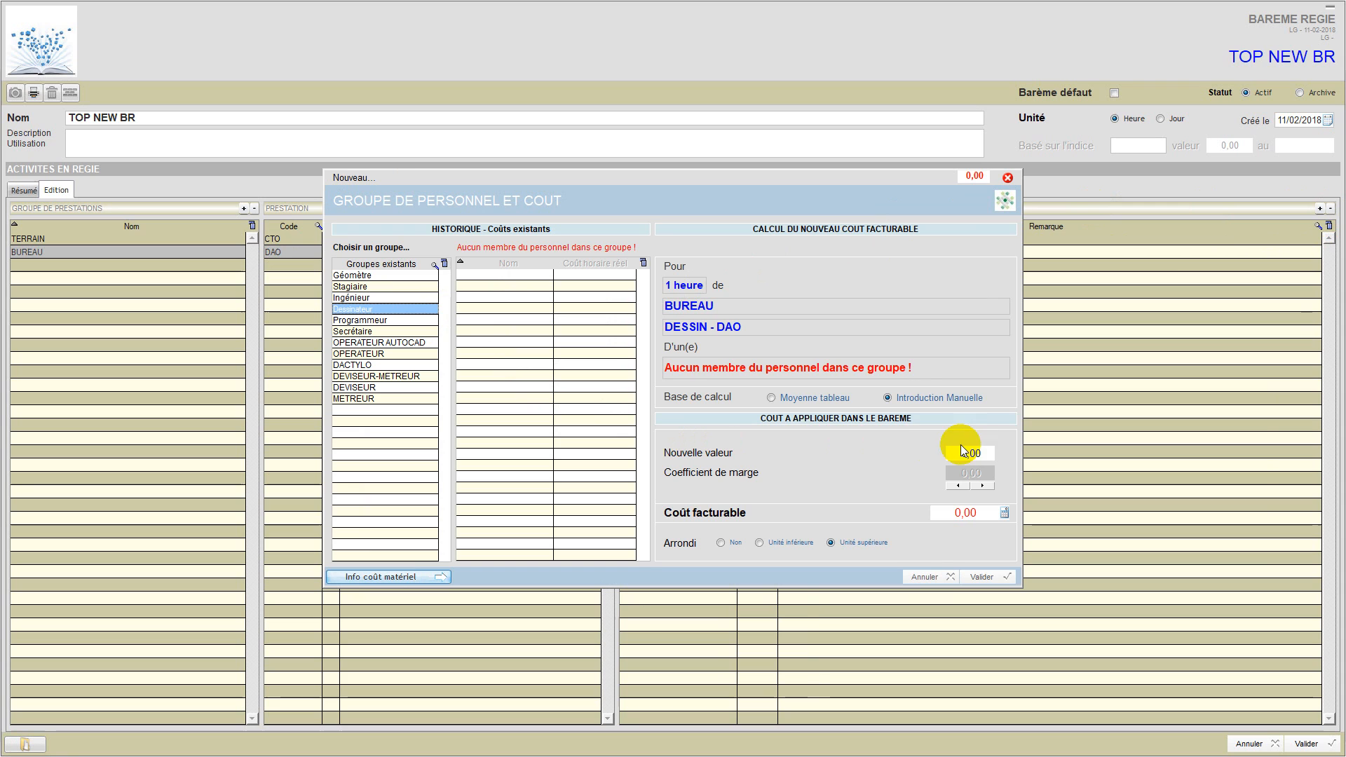
pyautogui.click(970, 519)
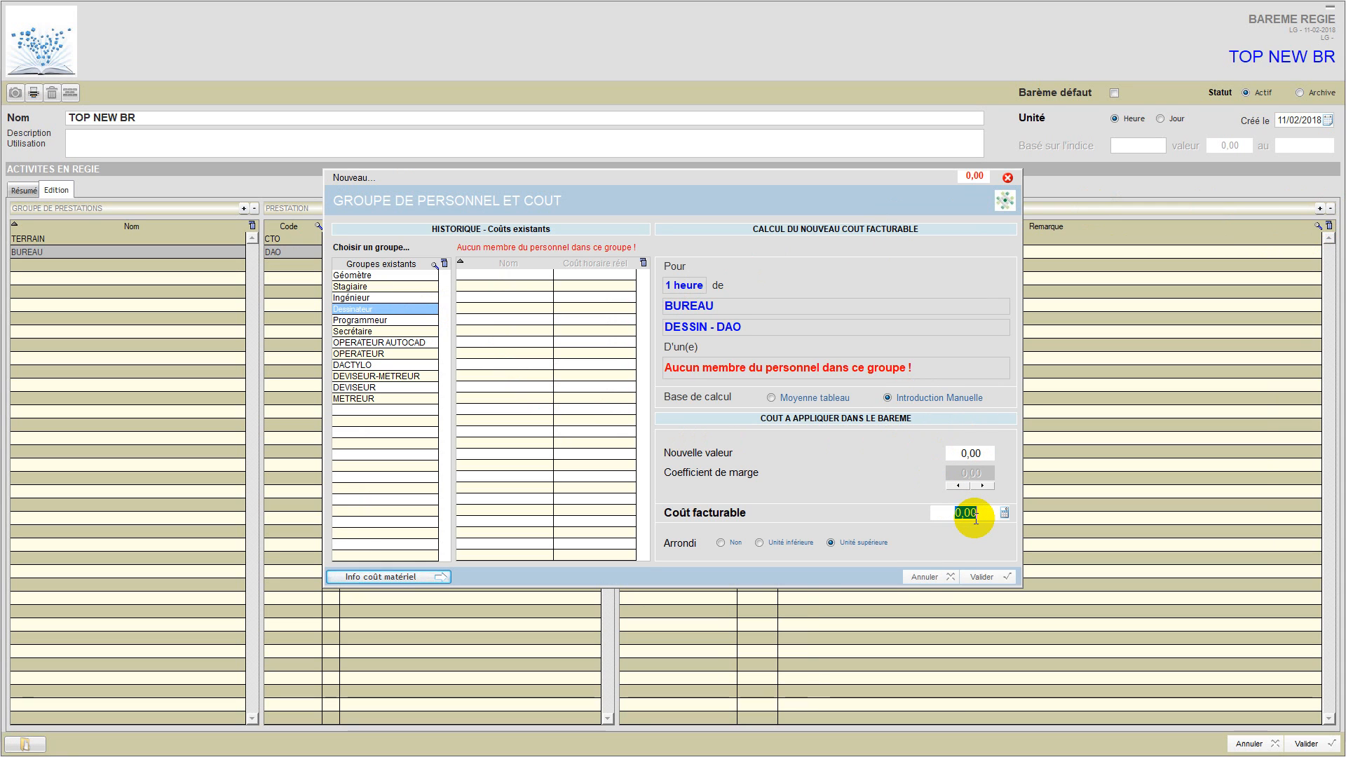
pyautogui.write('70')
pyautogui.click(984, 577)
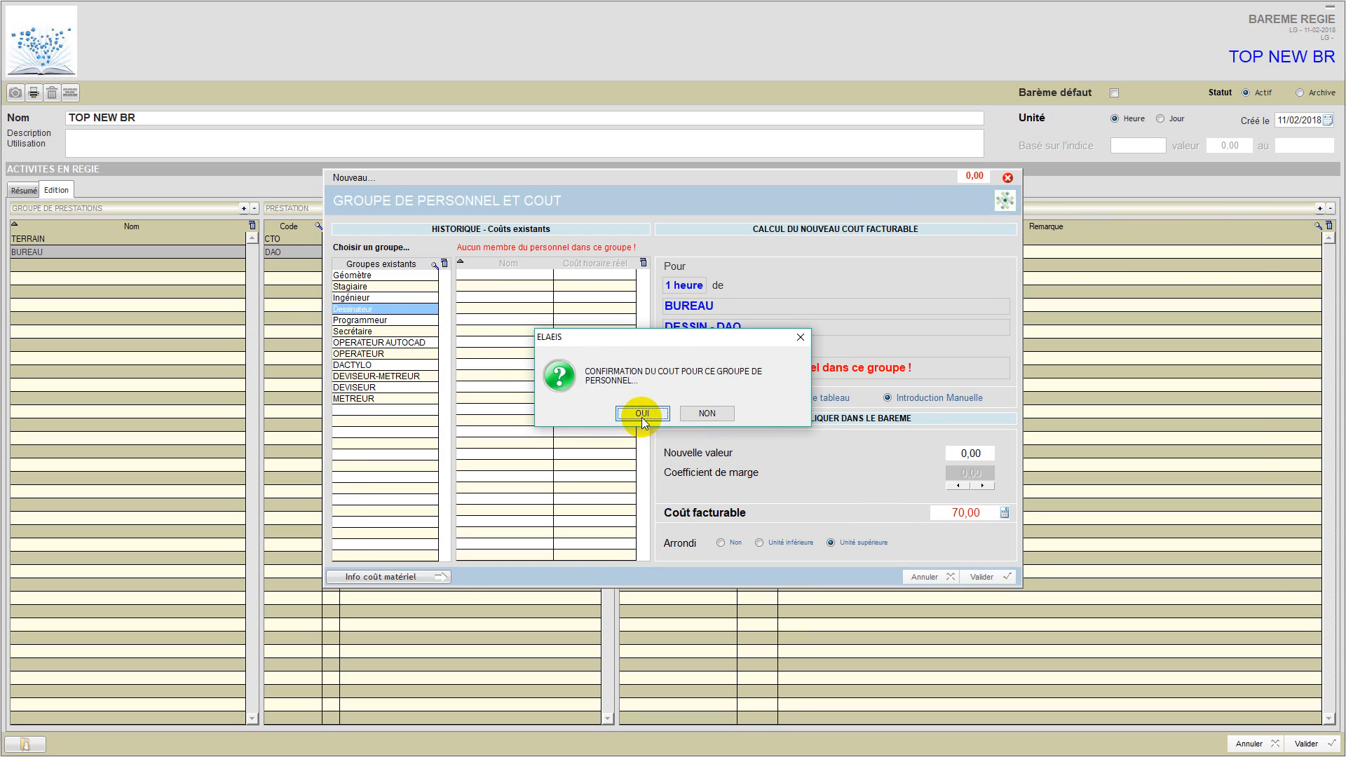
pyautogui.click(641, 416)
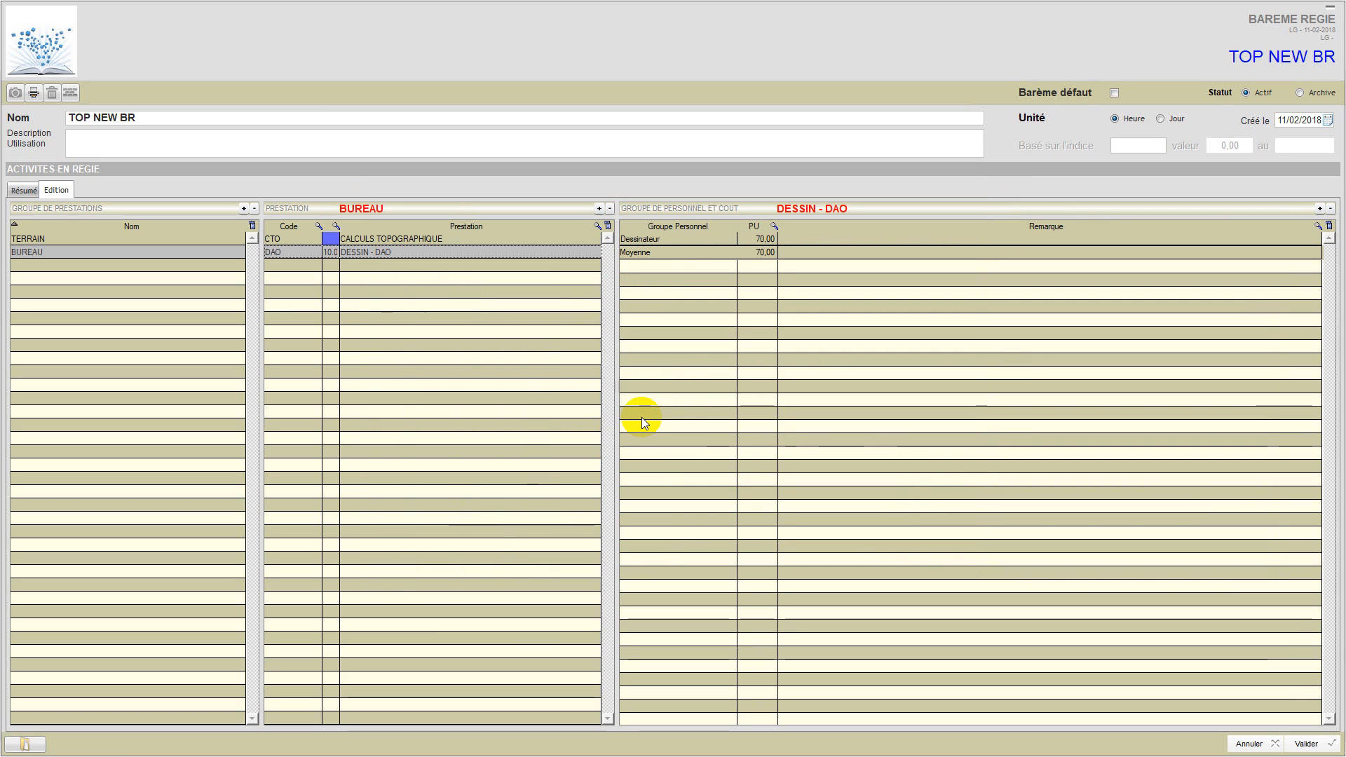
# - Check the personnel costs of BUREAU's services and examine the completed barème in the tree diagram
pyautogui.click(498, 239)
pyautogui.click(483, 251)
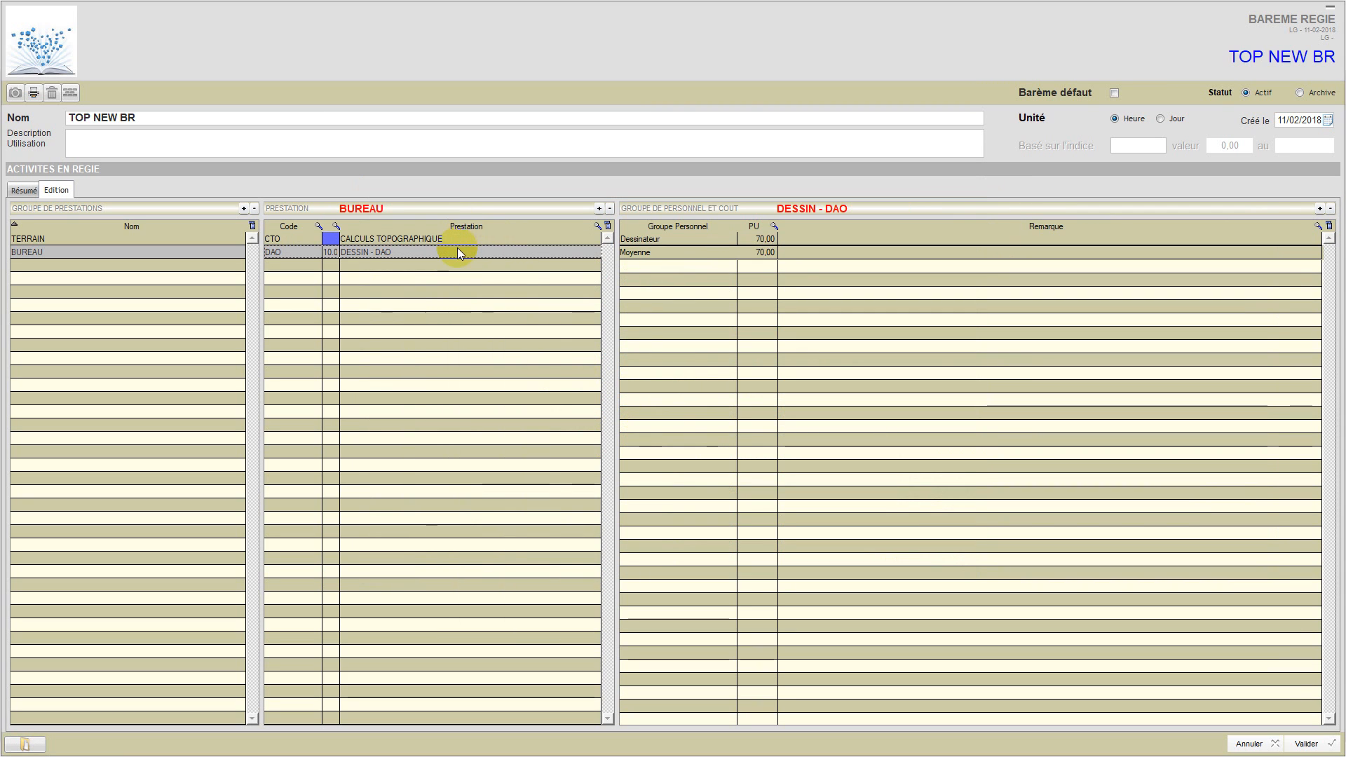
pyautogui.click(70, 92)
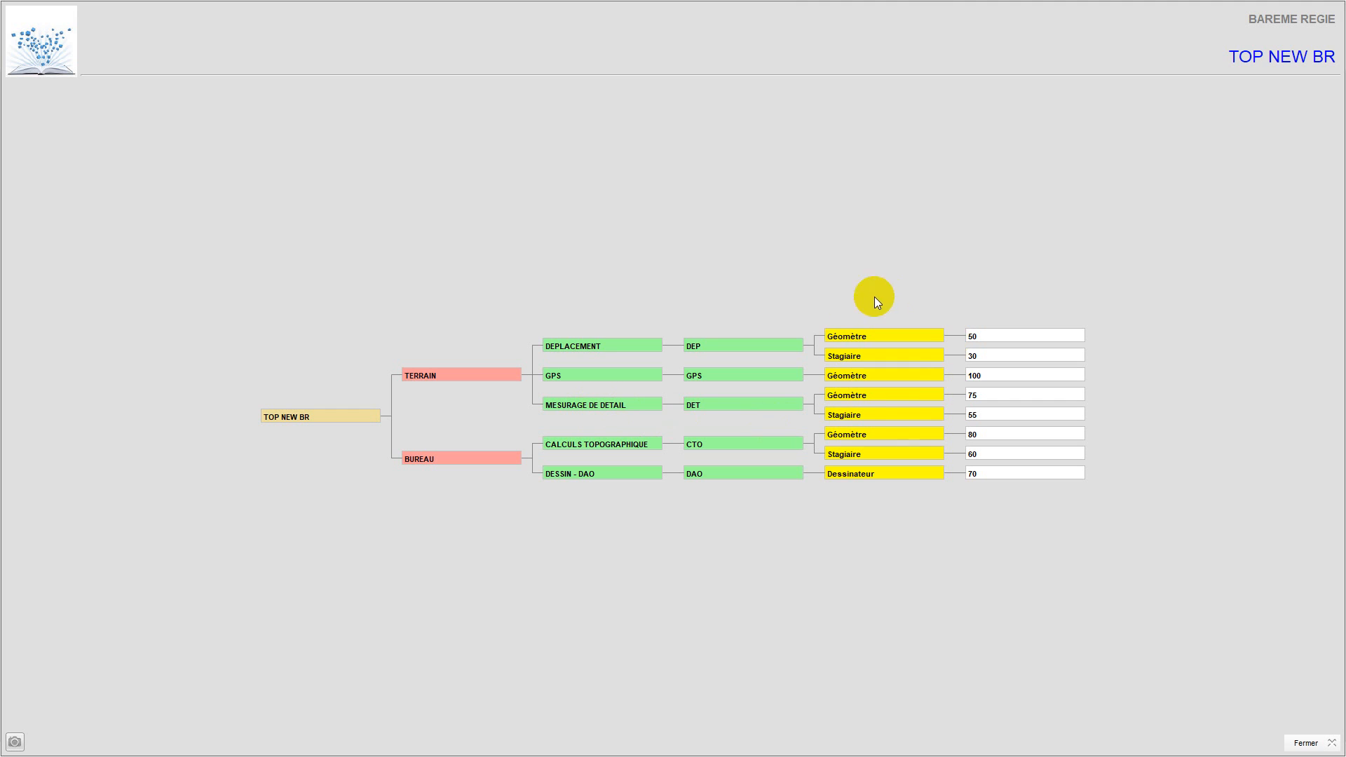
pyautogui.click(880, 421)
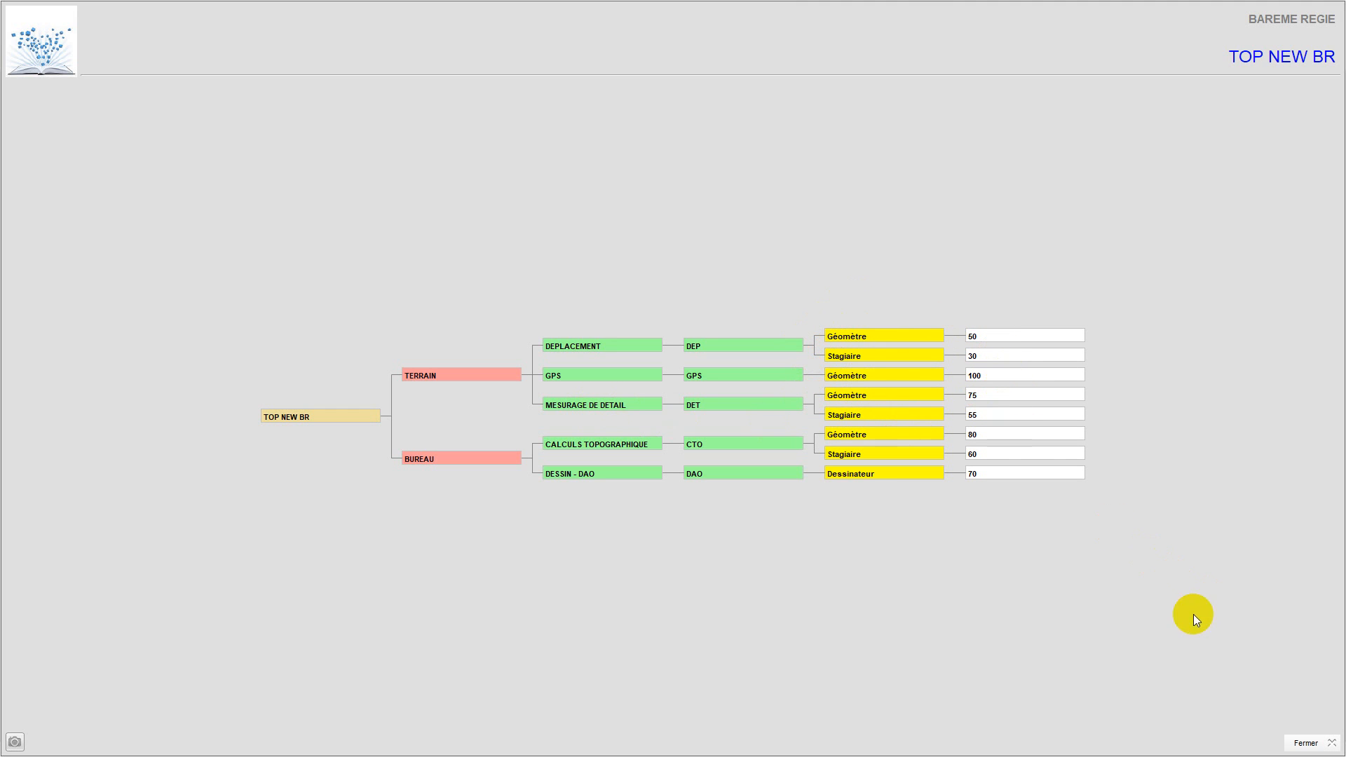
pyautogui.click(1304, 742)
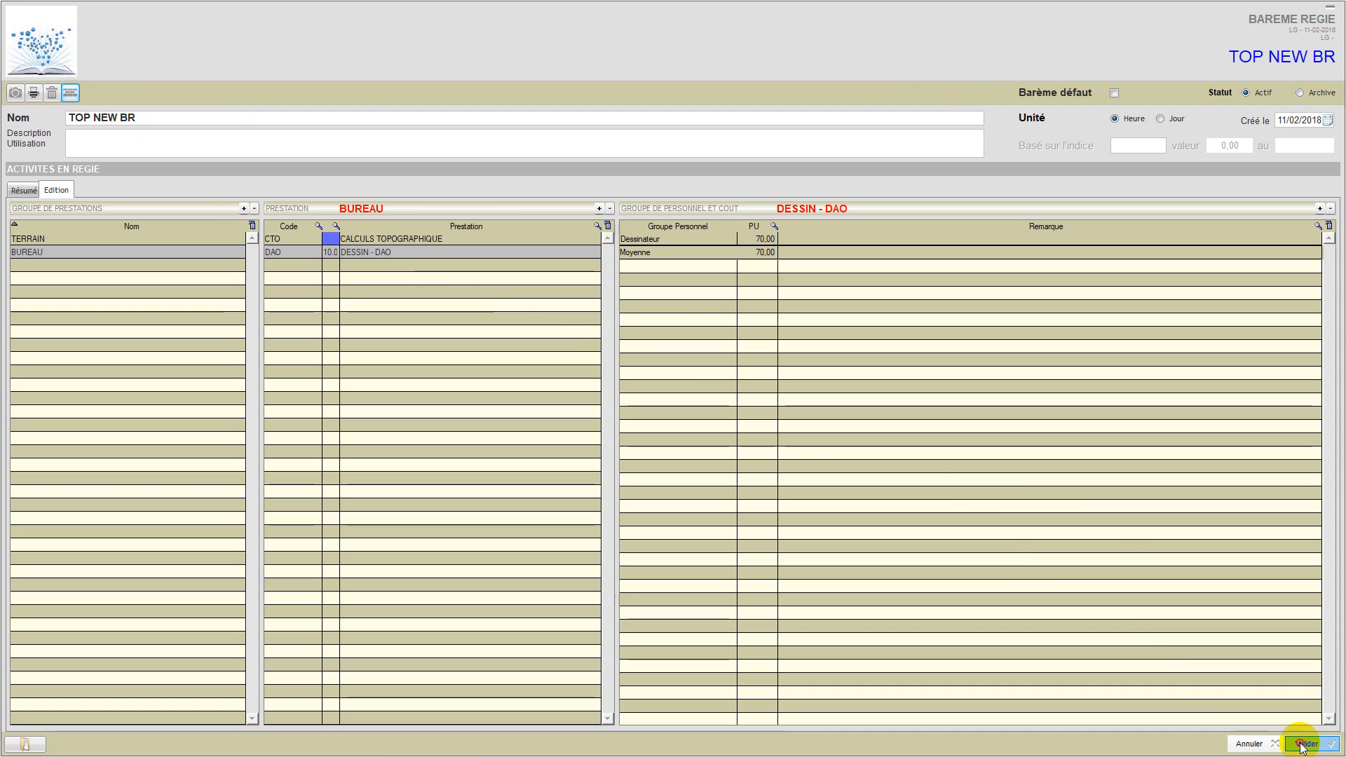
# - Validate the TOP NEW BR barème and open the personnel list in the contacts
pyautogui.click(1301, 744)
pyautogui.click(73, 42)
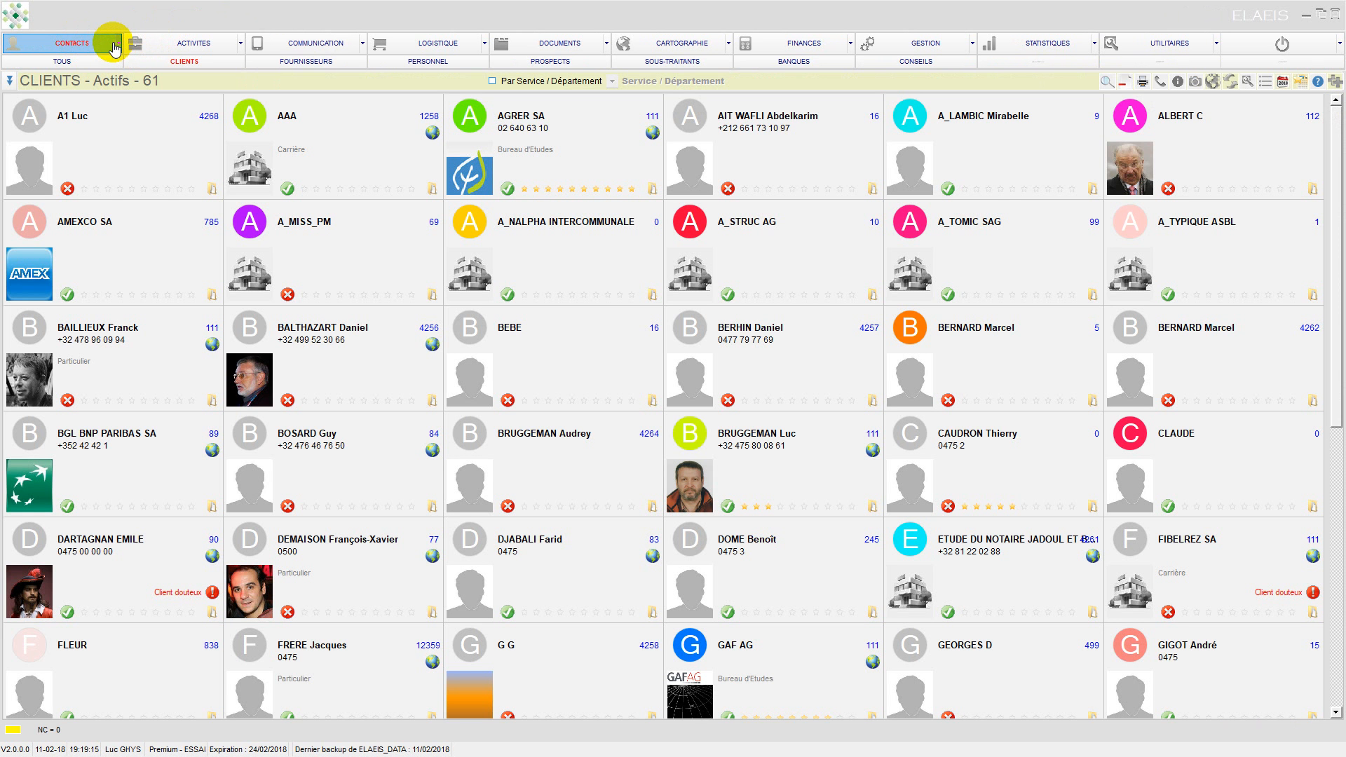
pyautogui.click(440, 62)
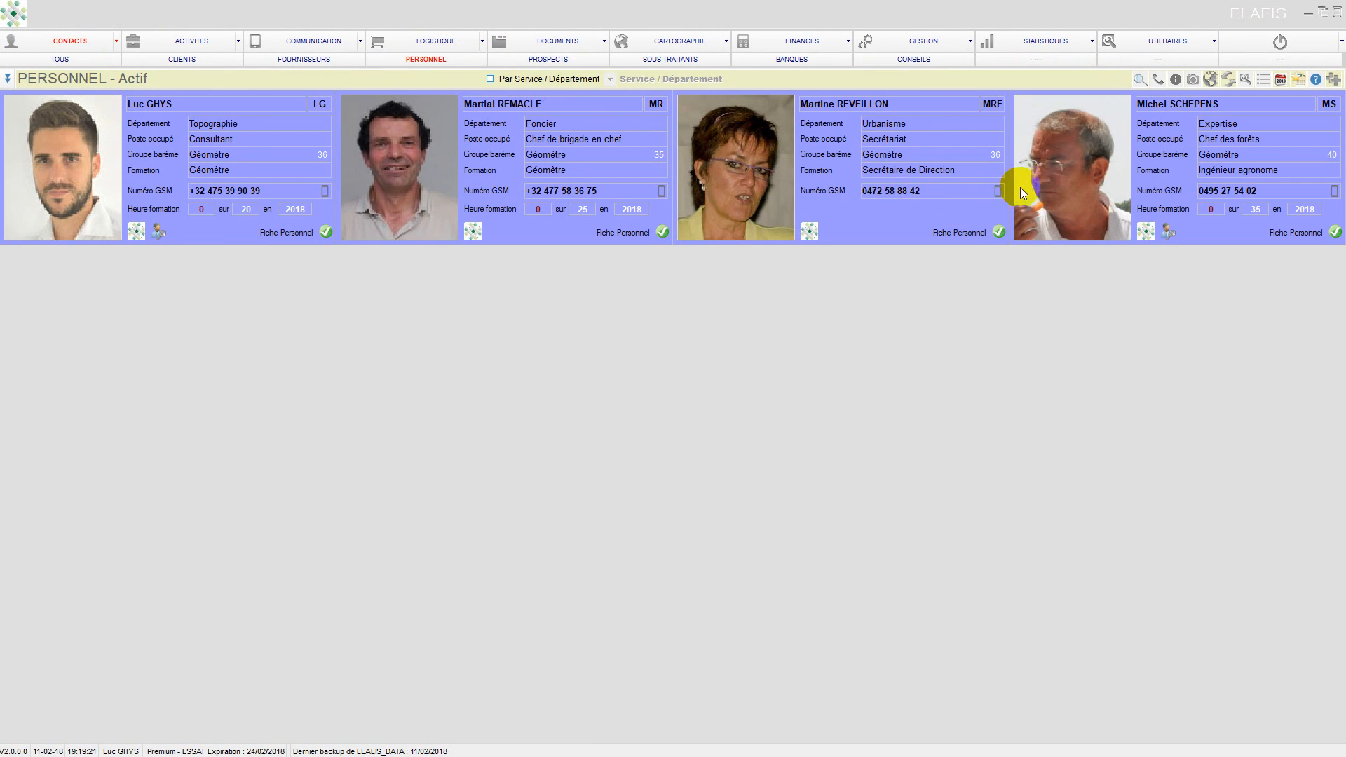
# - Open the personnel record of the Expertise department's Chef des forêts from the contact file and examine the barème group and hourly cost
pyautogui.click(1059, 190)
pyautogui.doubleClick(1045, 184)
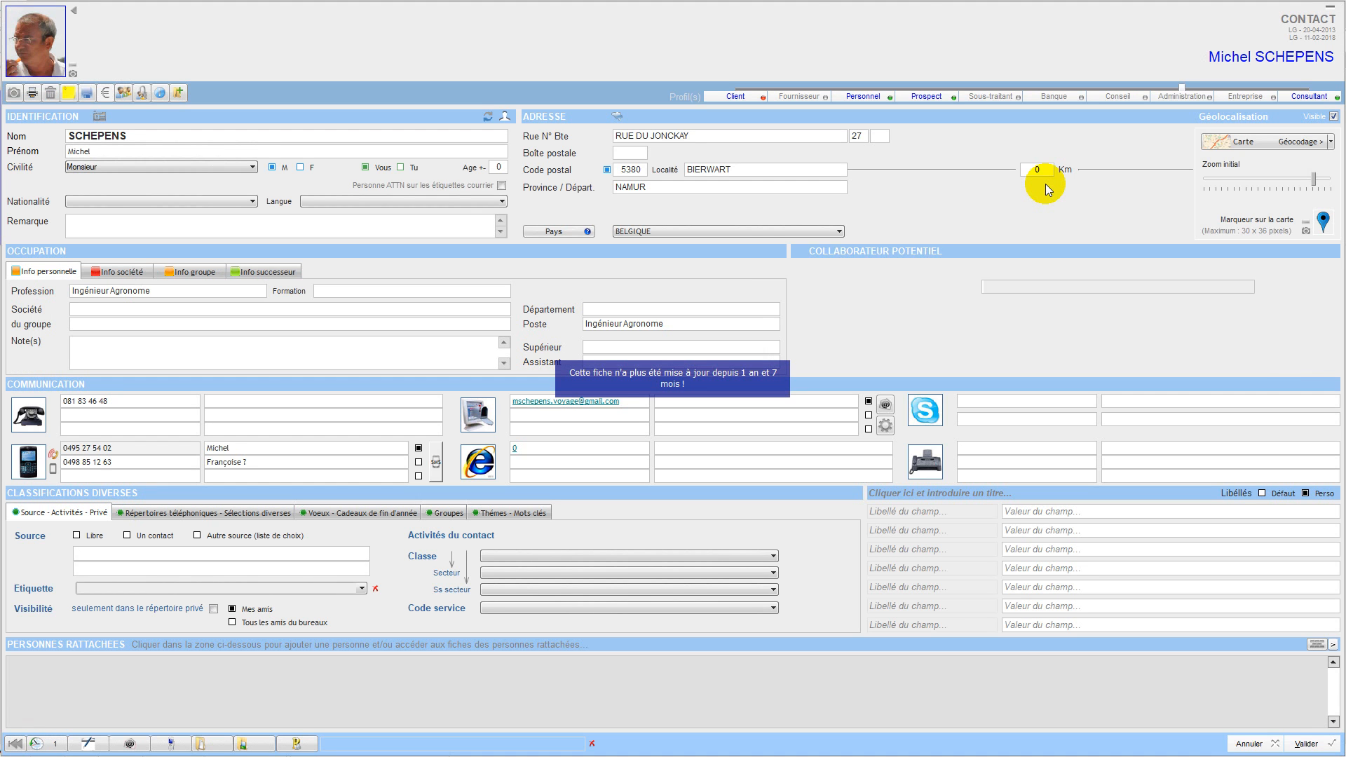
pyautogui.click(888, 99)
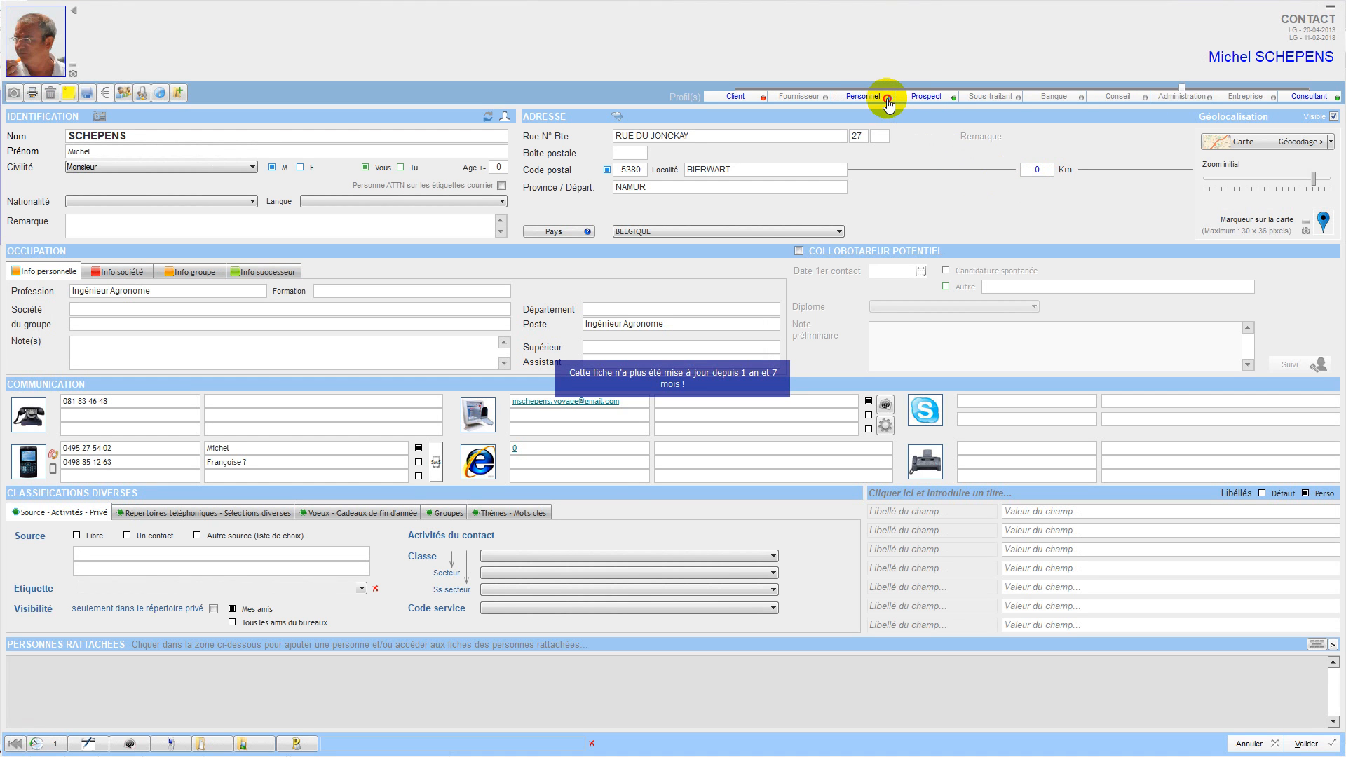
pyautogui.click(879, 95)
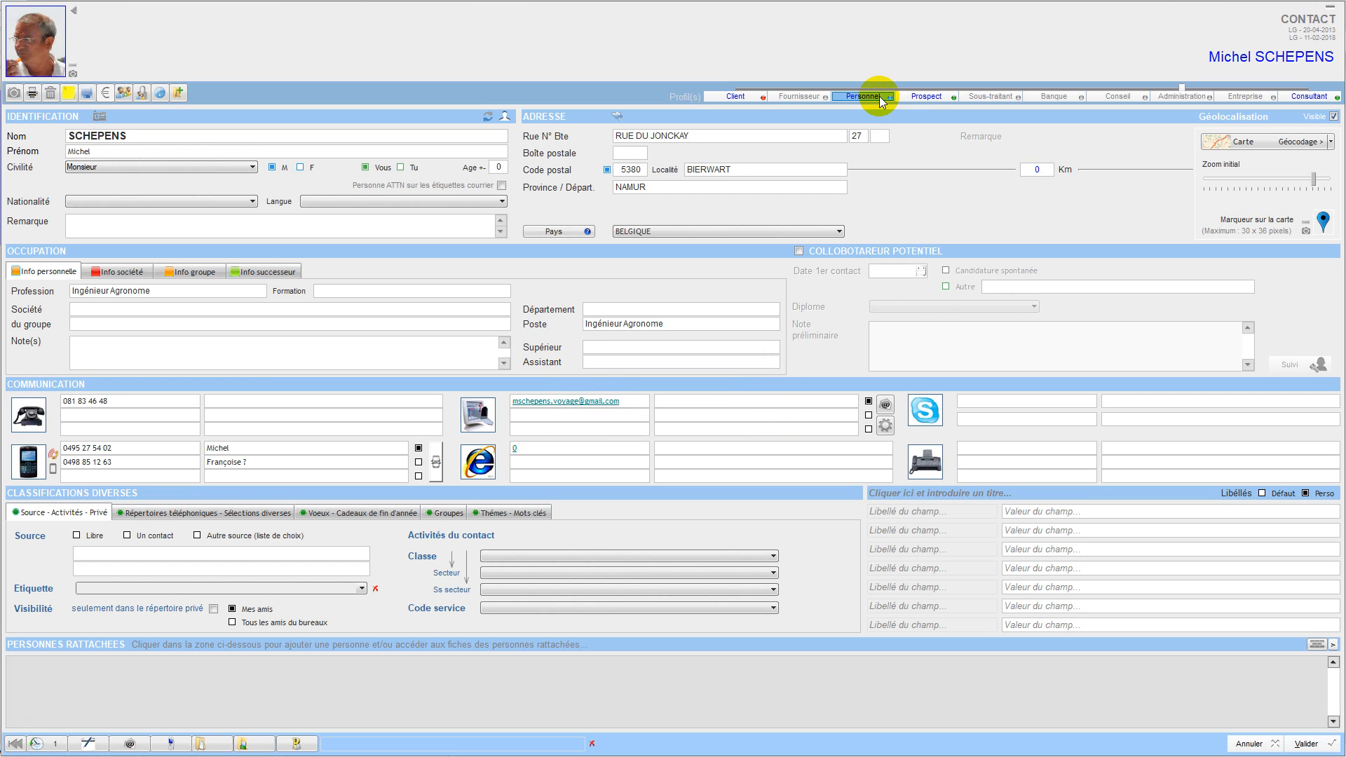
pyautogui.click(879, 95)
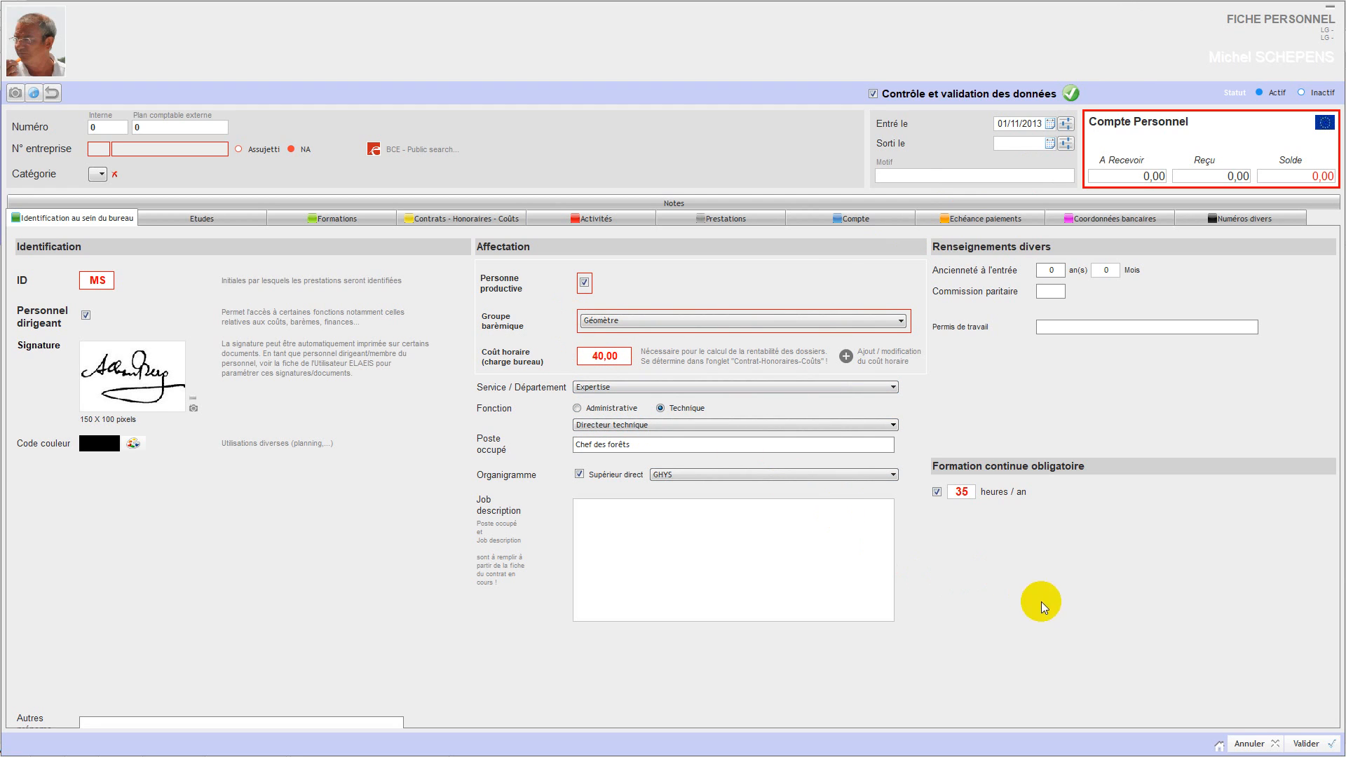
# - Validate the personnel record, then close the contact file and save its modifications
pyautogui.click(1298, 741)
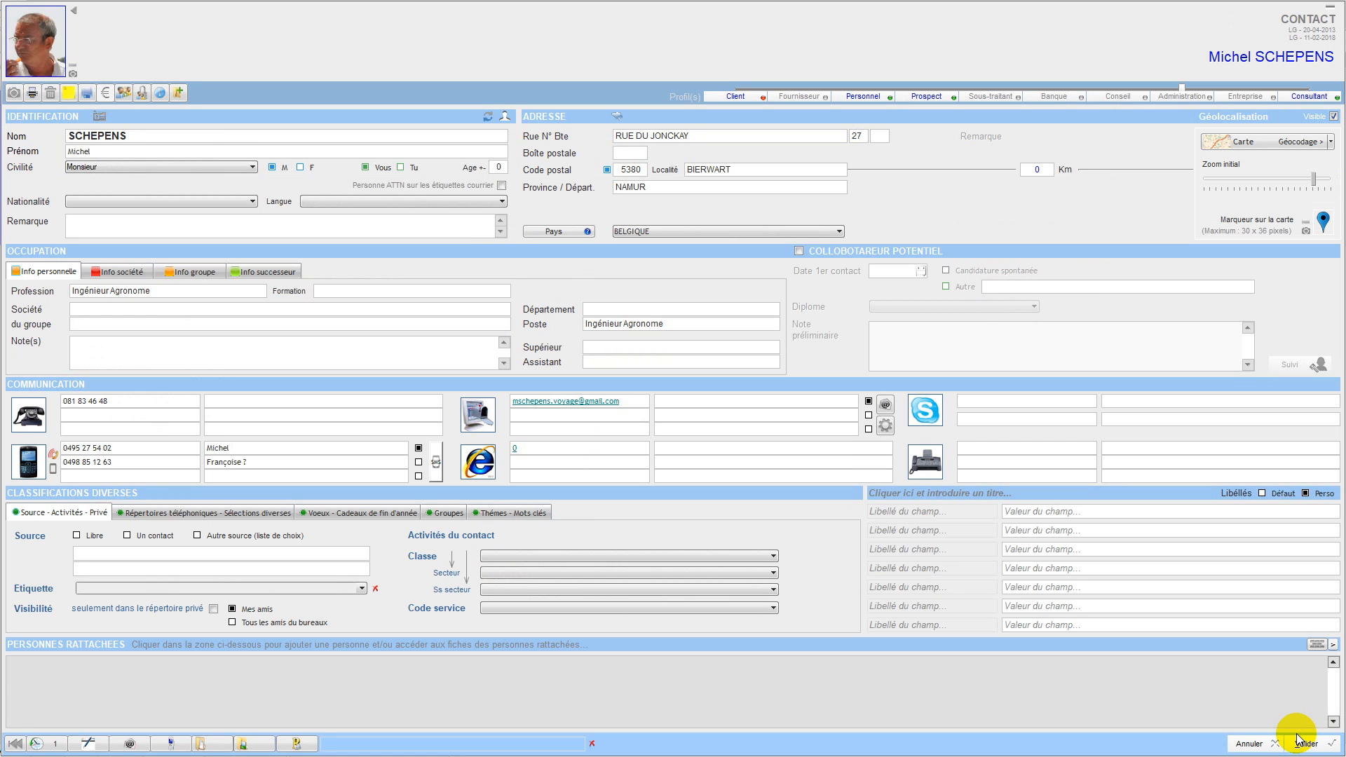
pyautogui.click(1246, 743)
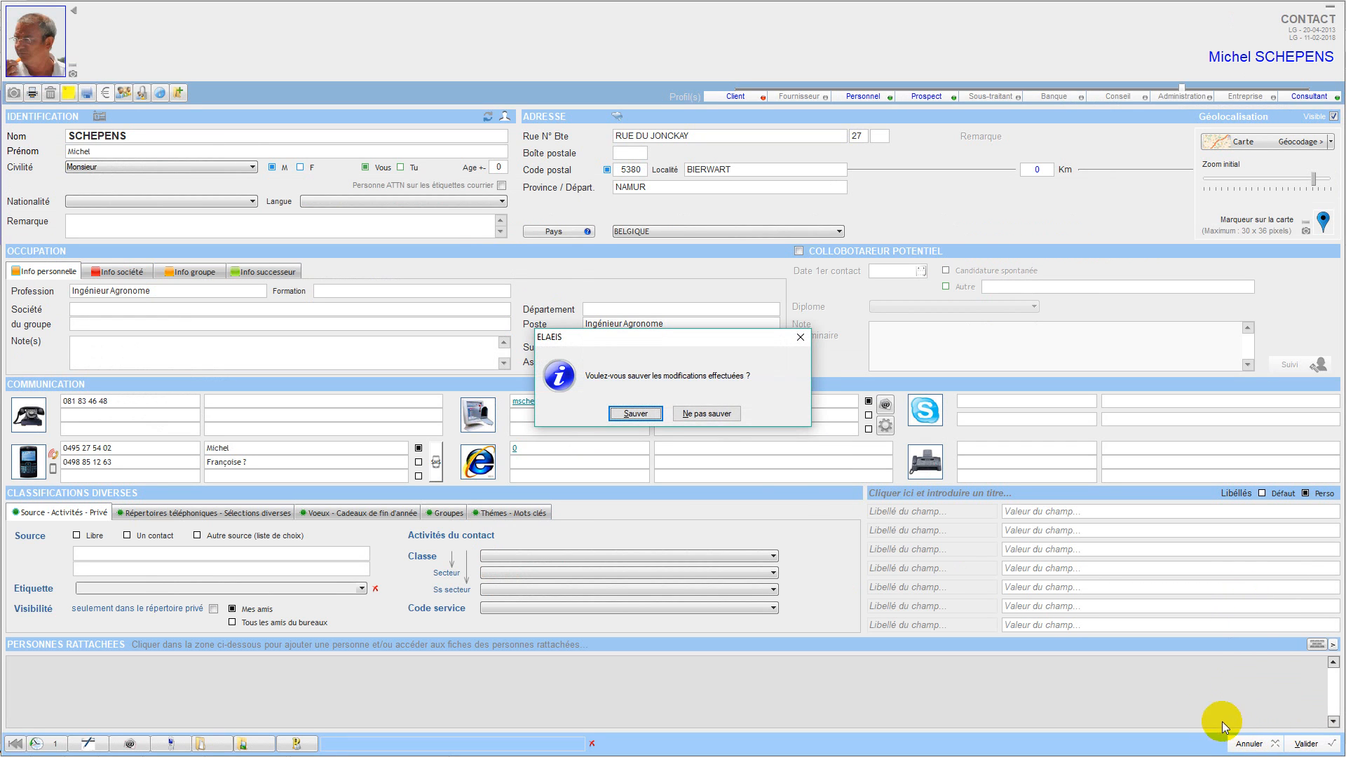
pyautogui.click(635, 414)
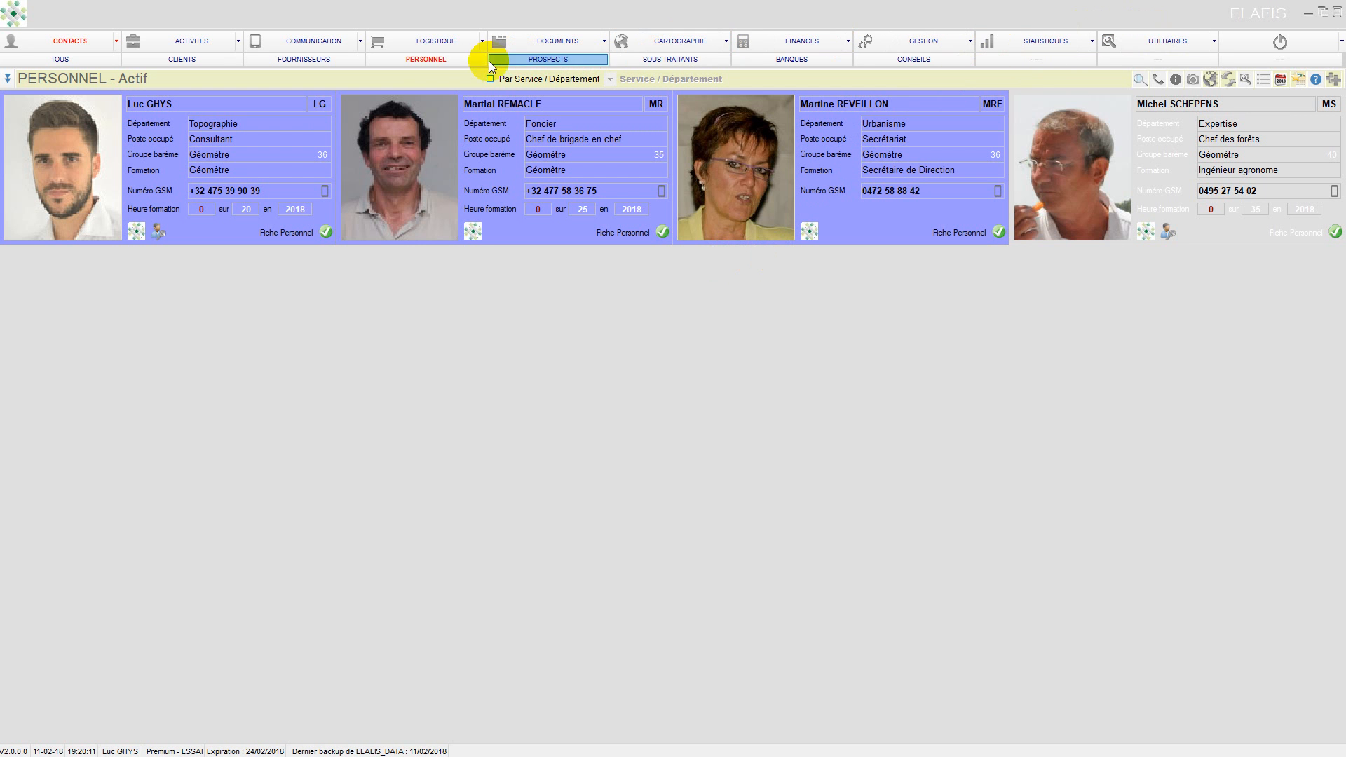
# - End the ELAEIS session and confirm the exit
pyautogui.click(1252, 49)
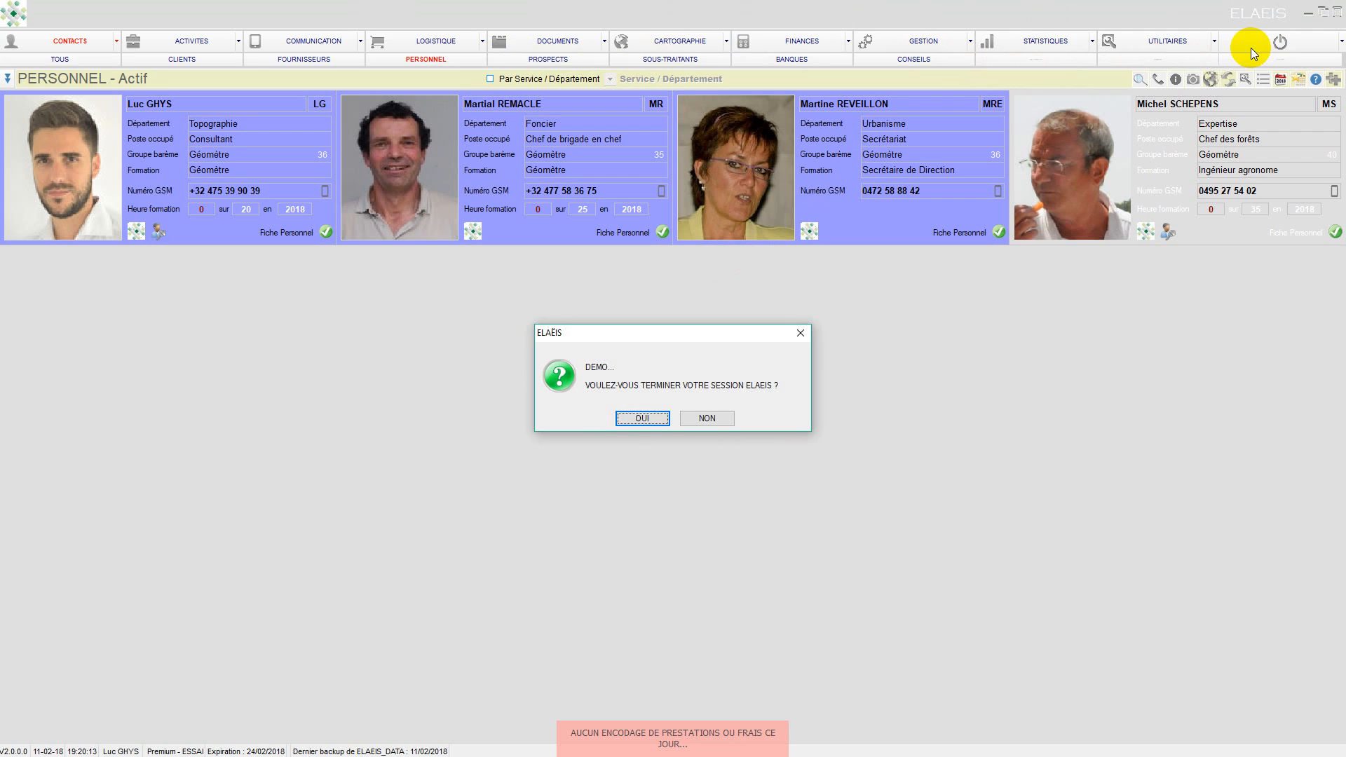
pyautogui.click(620, 420)
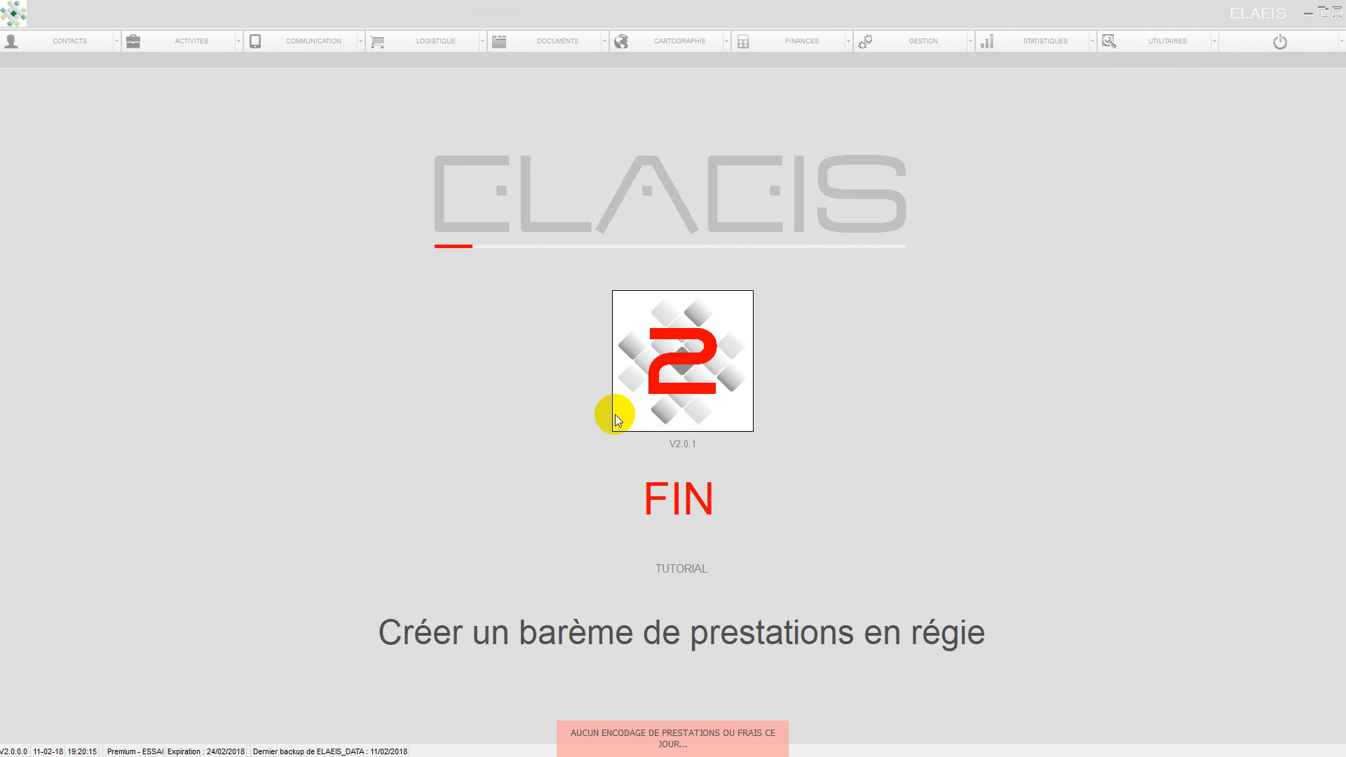